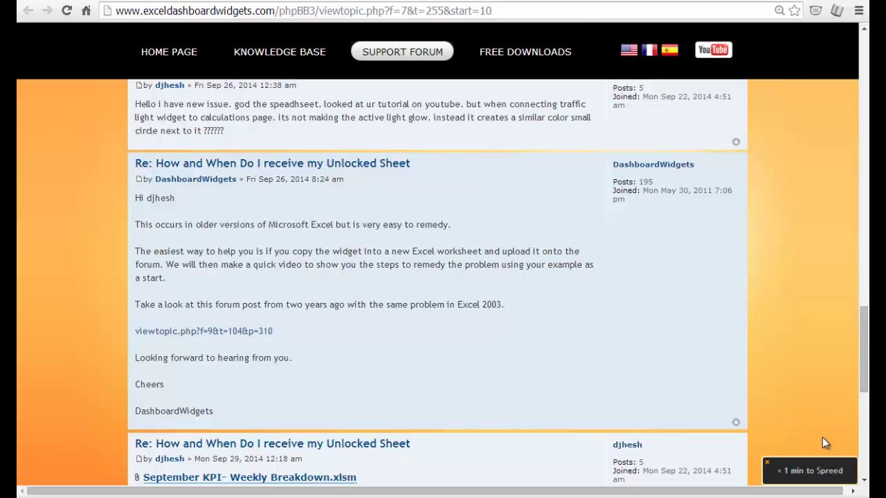
Read the forum replies about the traffic light widget not glowing, down to the attached September KPI workbook
drag(865, 374, 865, 368)
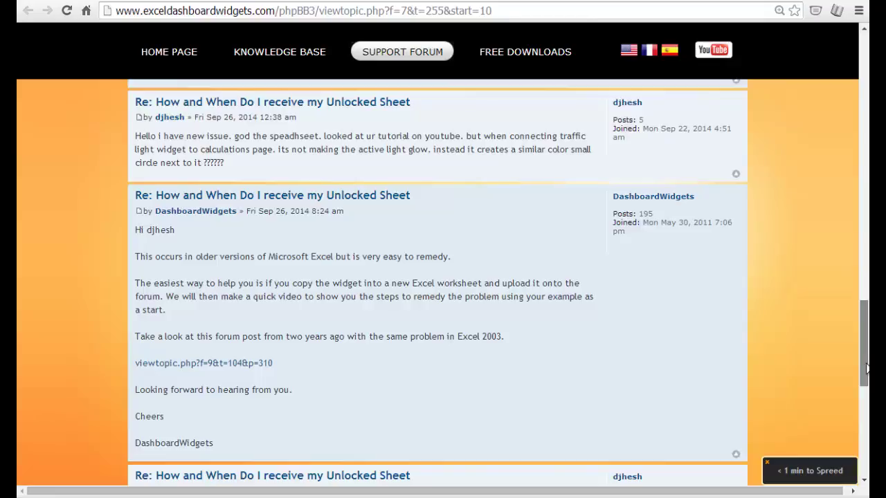
drag(865, 368, 866, 374)
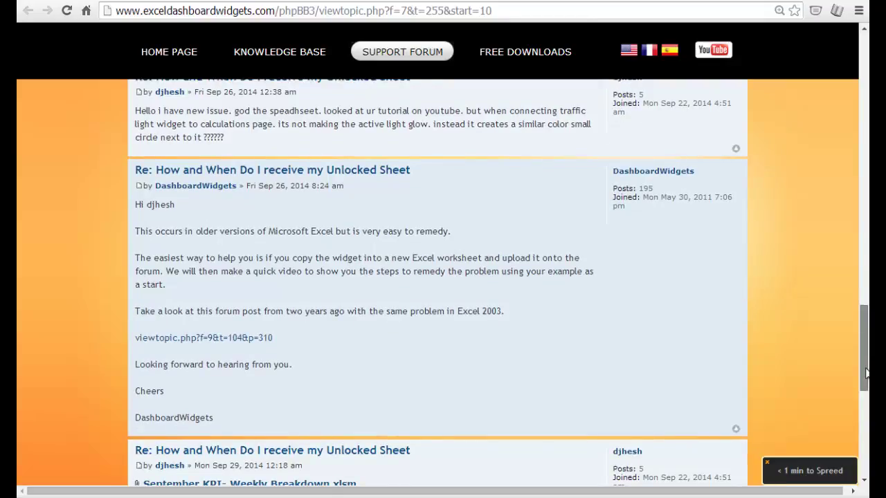
drag(866, 374, 866, 375)
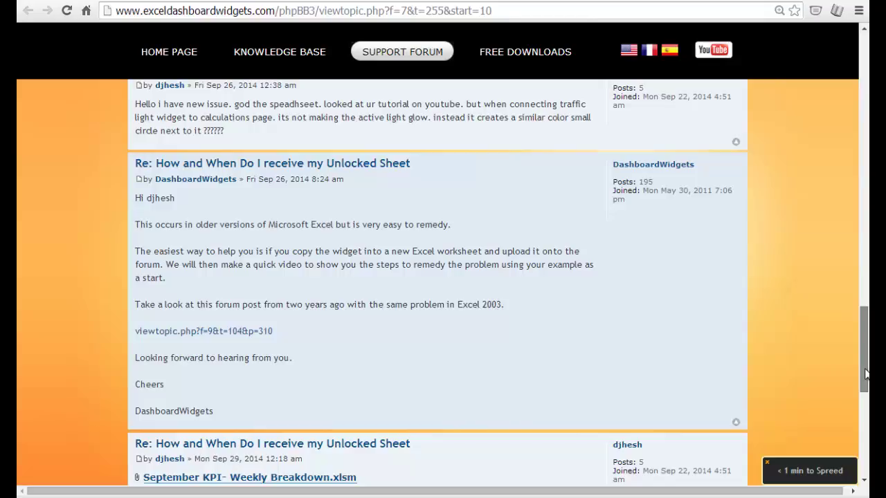
drag(865, 374, 865, 408)
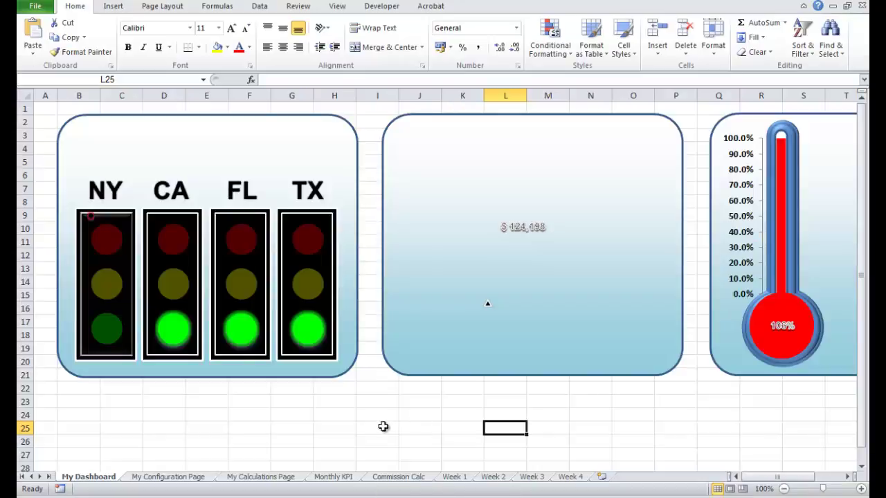
Review the My Configuration Page, My Calculations Page and Monthly KPI sheets, then return to My Dashboard
click(340, 441)
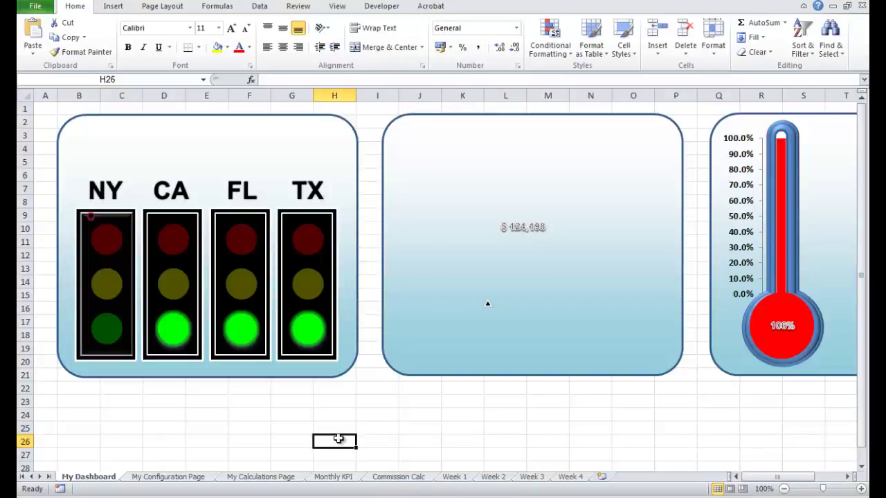
click(154, 477)
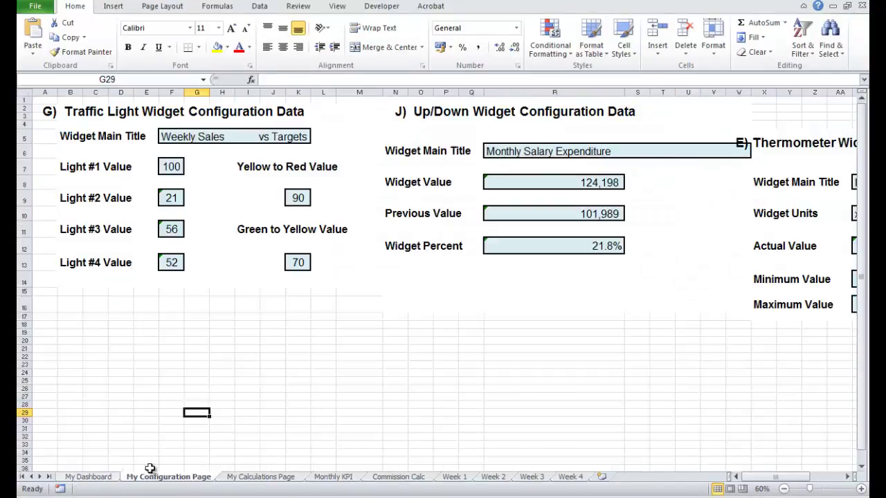
click(259, 478)
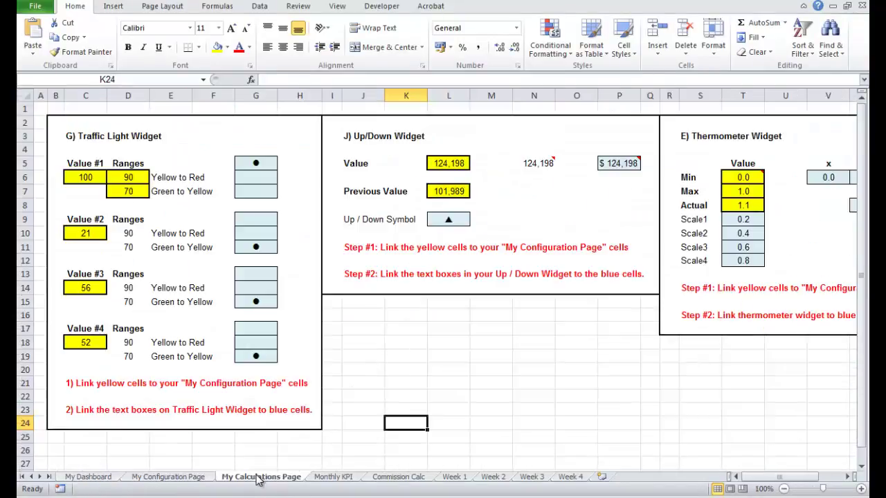
click(331, 478)
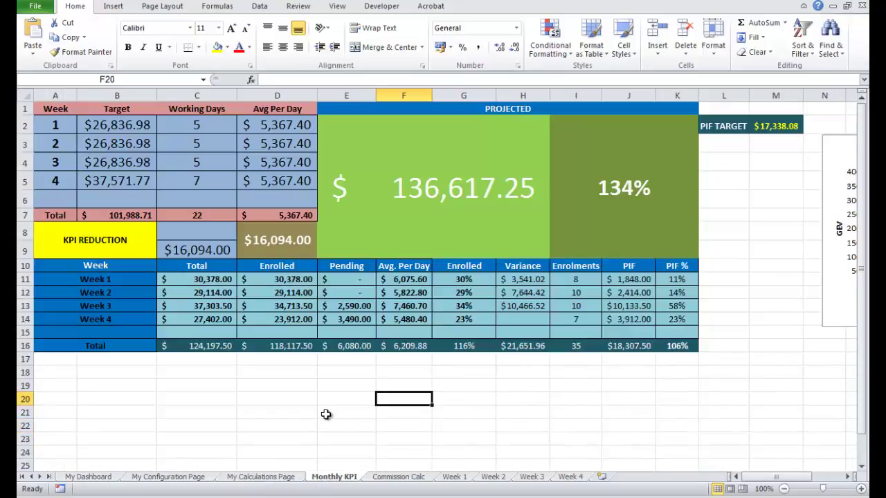
click(90, 477)
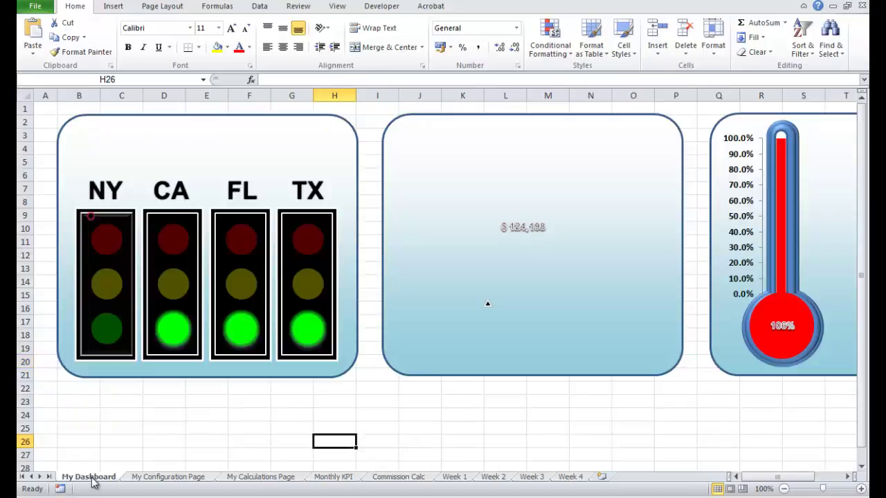
click(277, 418)
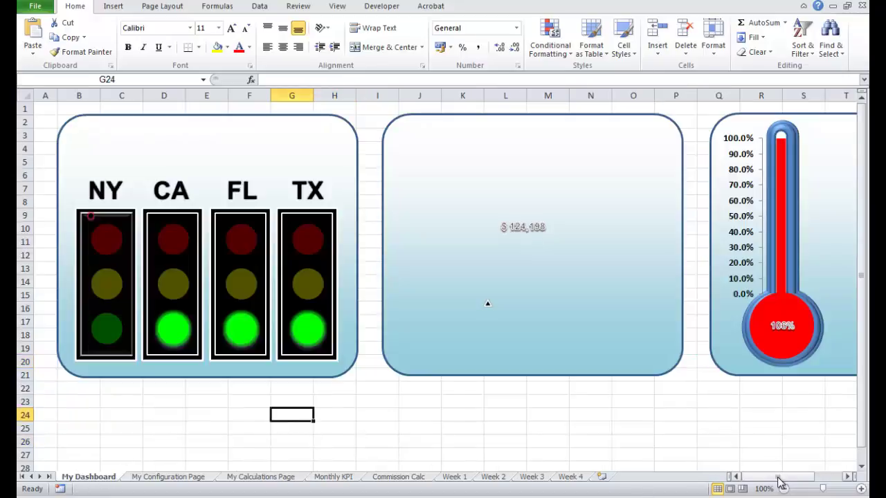
Examine the traffic light, Up/Down and thermometer widgets across the My Dashboard sheet
mouse_move(774, 478)
mouse_down()
mouse_move(803, 481)
mouse_move(765, 485)
mouse_up()
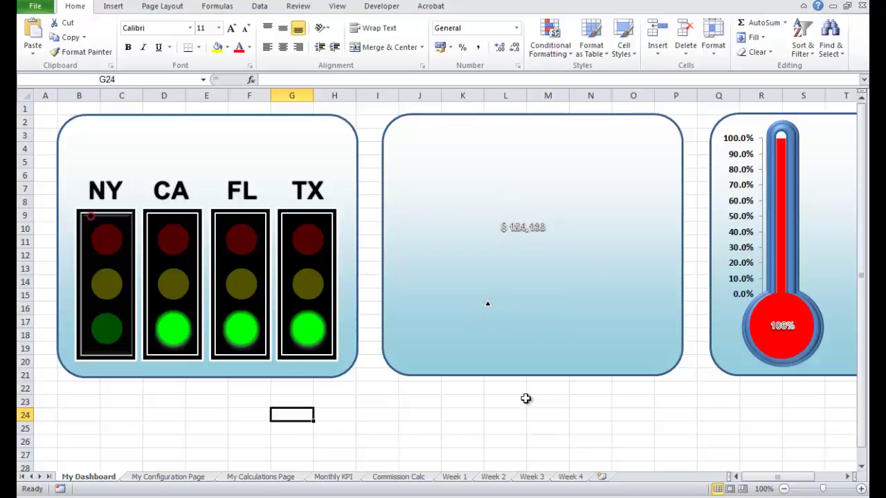
drag(778, 481, 793, 480)
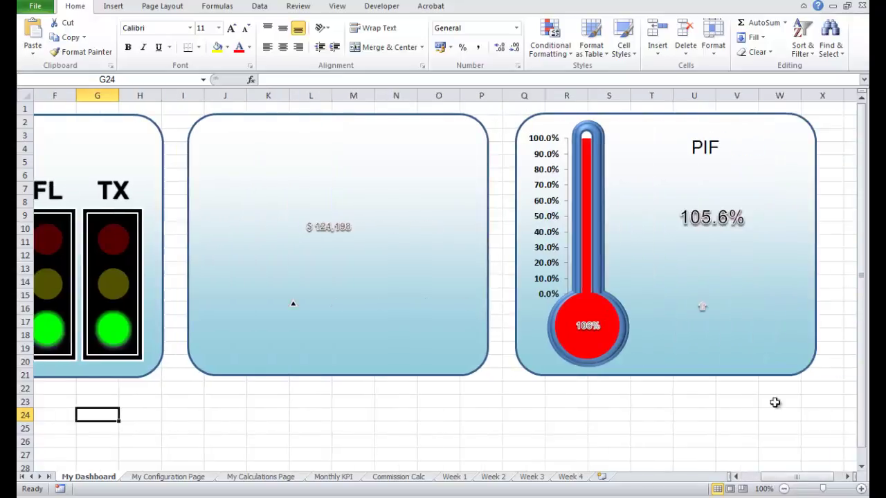
click(667, 426)
drag(801, 483, 779, 481)
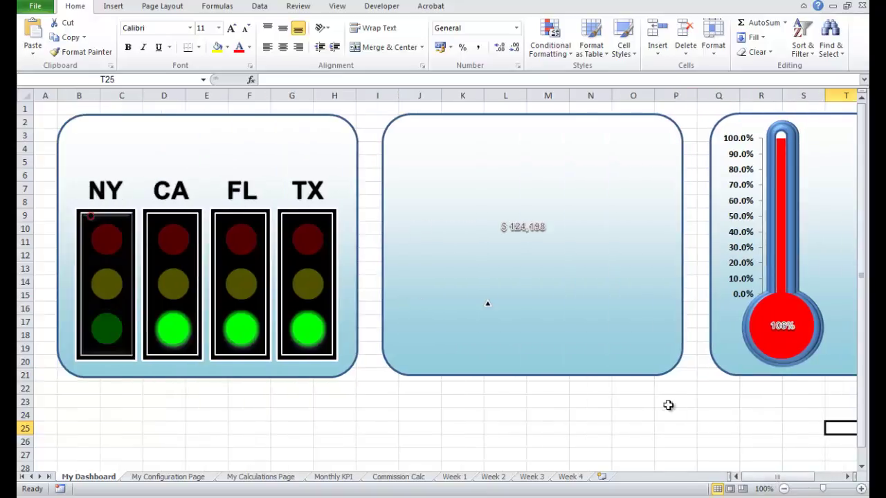
click(653, 413)
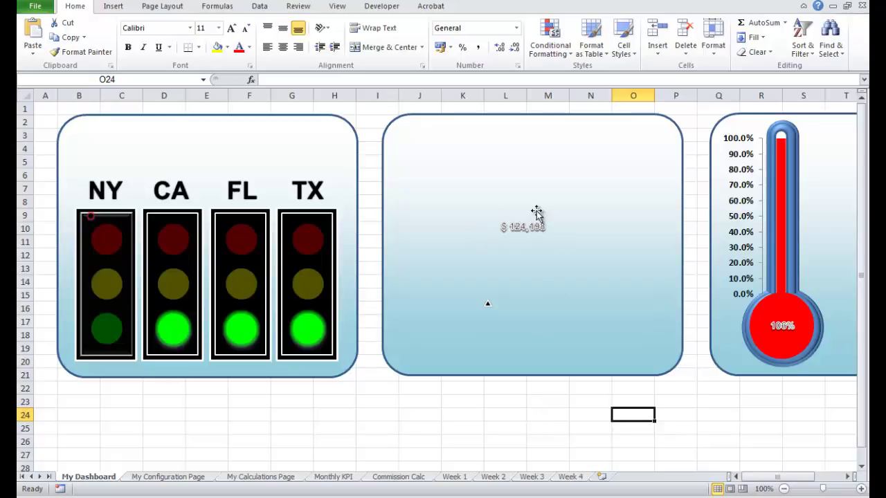
Check the font and linked cell of the arrow symbol's text box in the dashboard's Up/Down widget
click(488, 308)
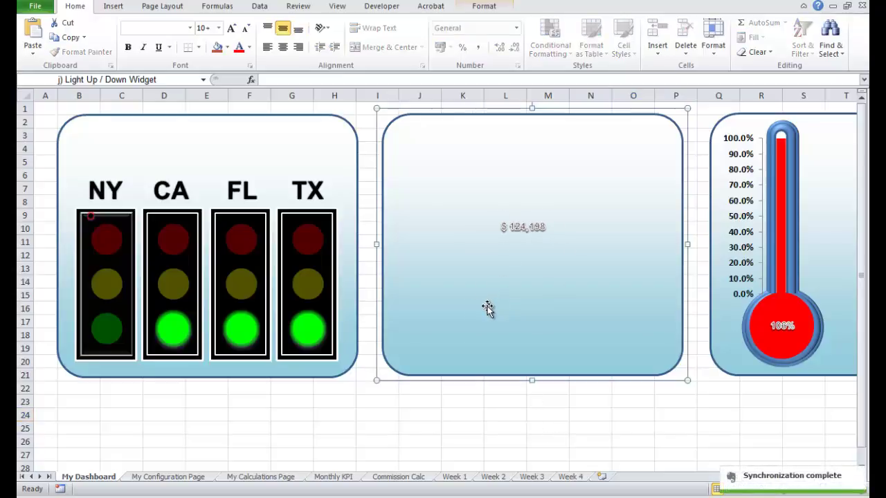
click(488, 307)
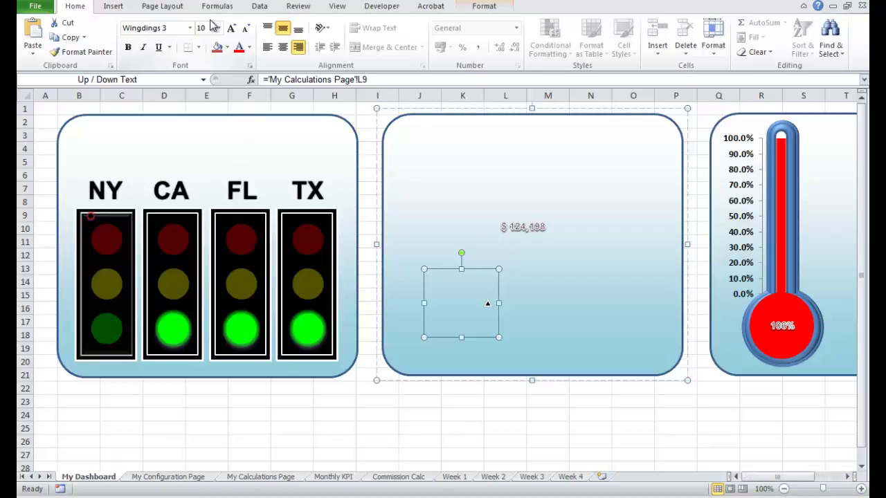
click(616, 415)
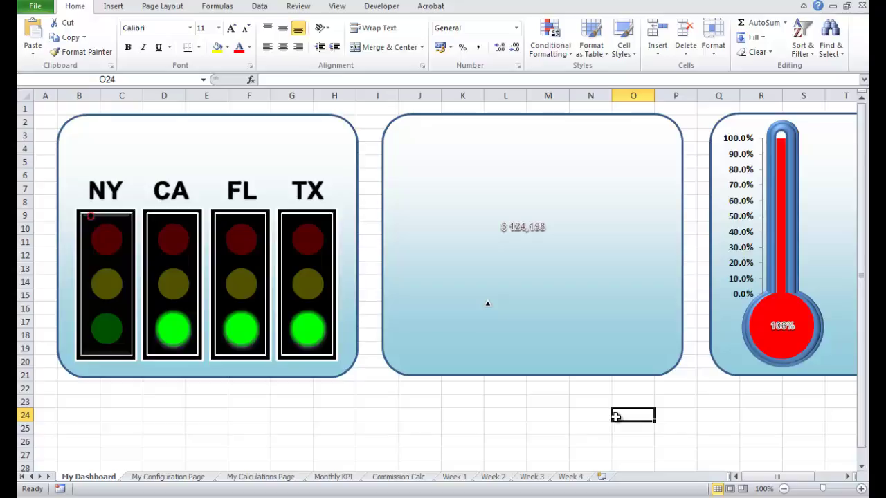
Switch to the ExcelDashboardWidgets Spreadsheet v9j - Unlocked workbook, locate the light J) Up/Down widget and display the Selection Pane
key(ctrl+End)
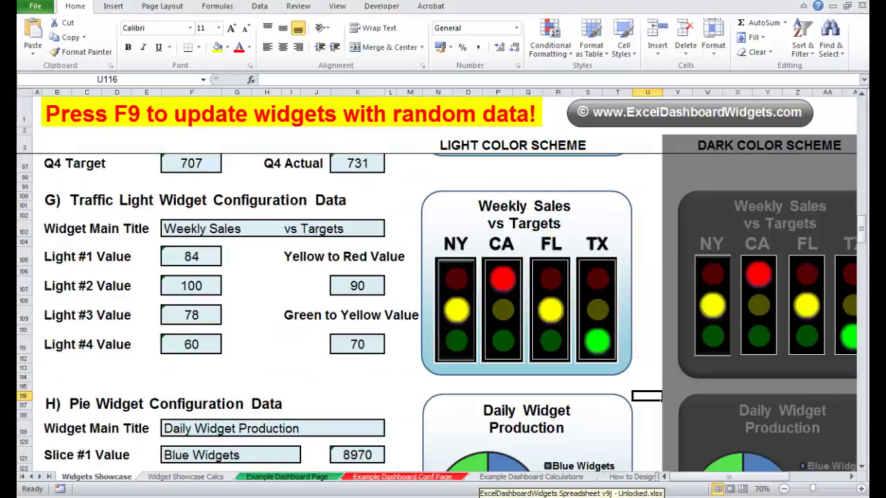
click(862, 234)
drag(862, 235, 862, 302)
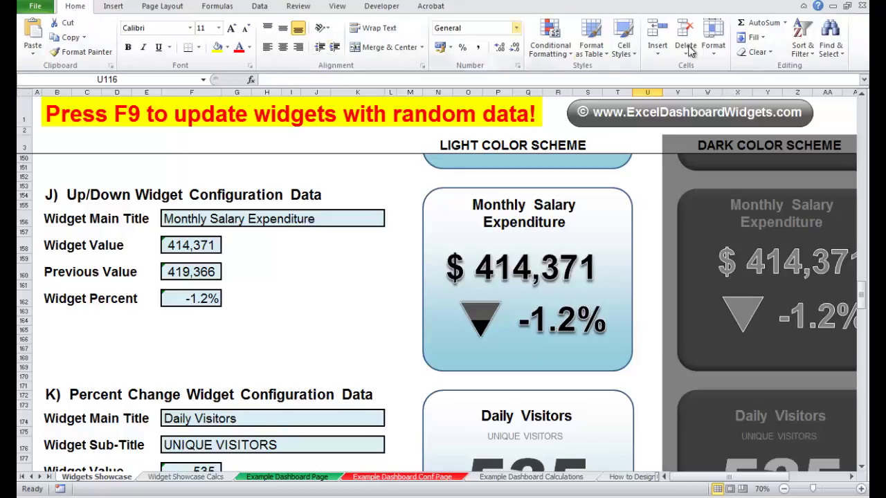
click(836, 49)
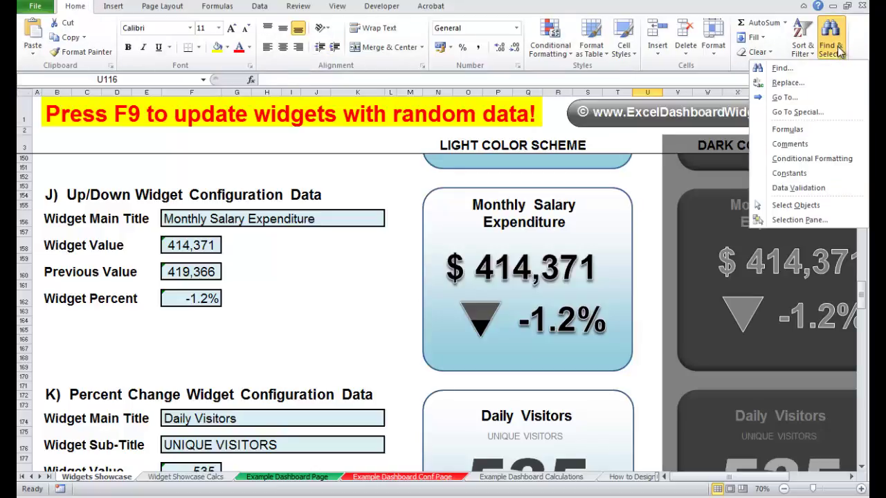
click(805, 220)
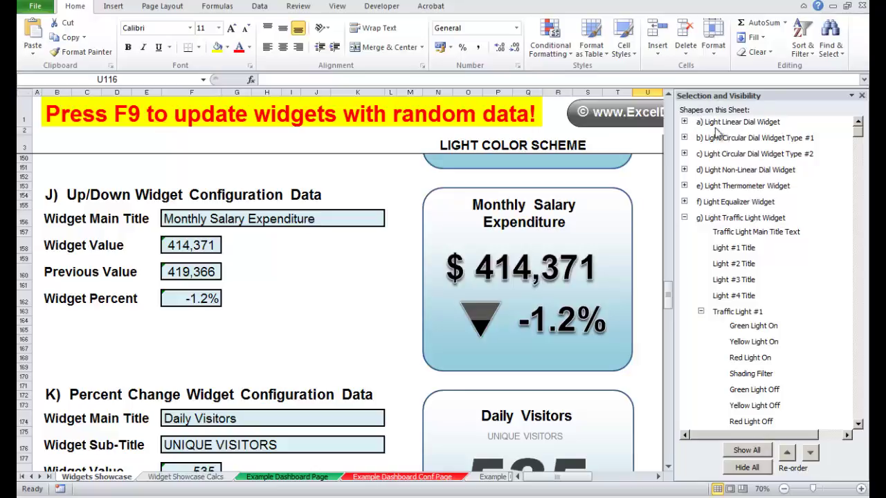
Collapse the light Traffic Light, Pie, Trend and Percent Change widget groups, keeping the Light Up / Down Widget's components expanded
click(685, 218)
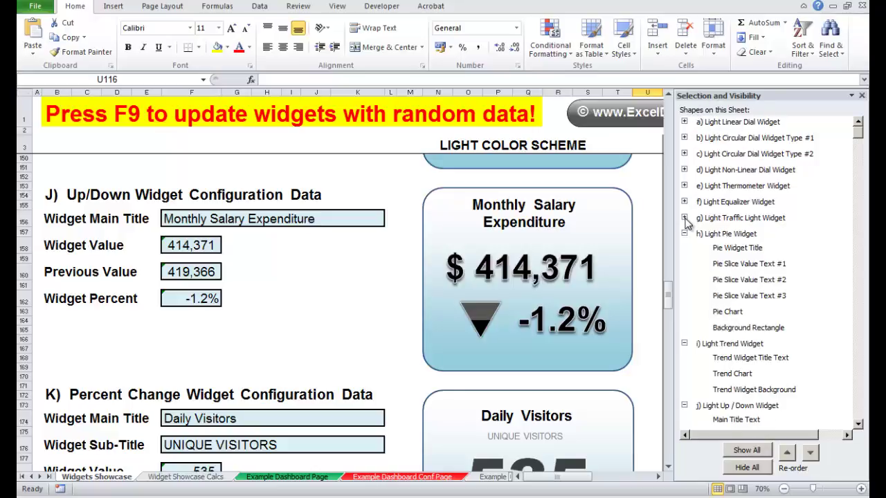
click(684, 234)
click(685, 250)
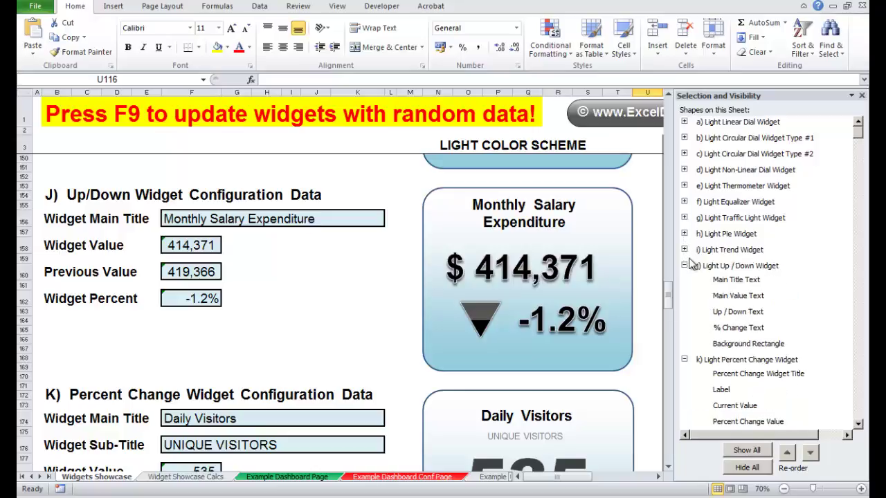
click(685, 266)
click(684, 282)
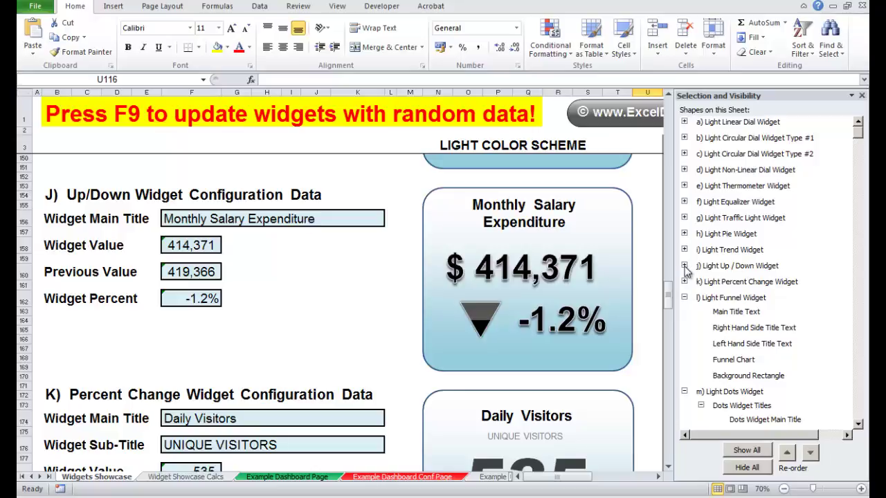
click(685, 267)
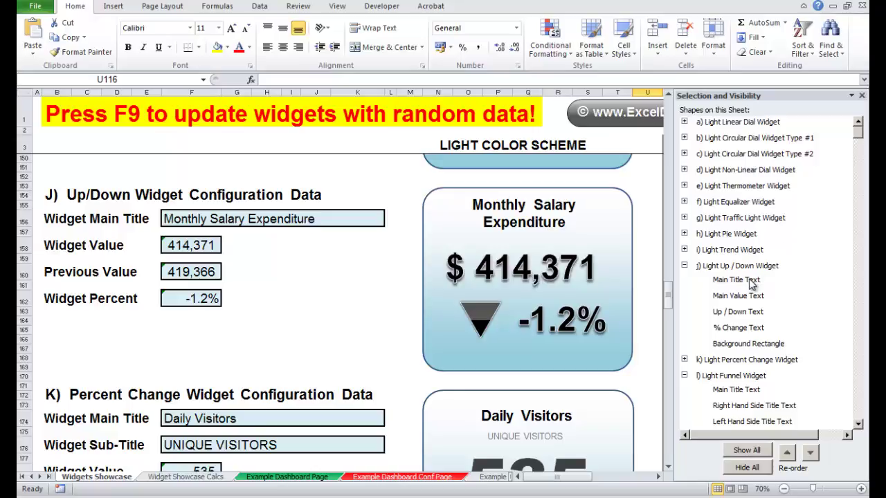
Inspect the title, main value, Up / Down, % Change and background shapes of the original Up/Down widget, ending on the main value's font settings
click(736, 279)
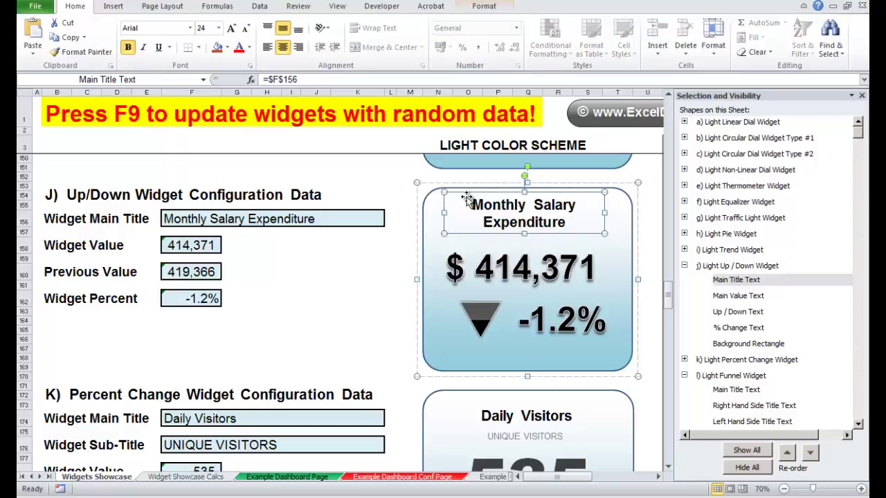
click(756, 299)
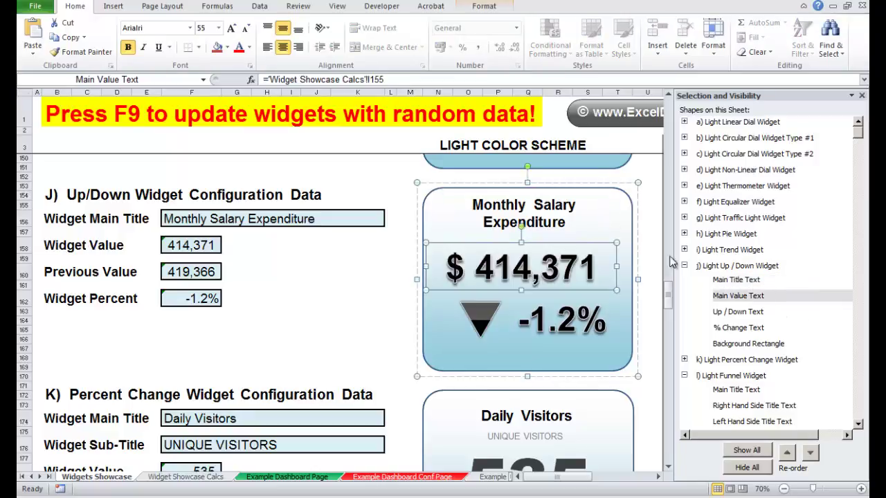
click(738, 311)
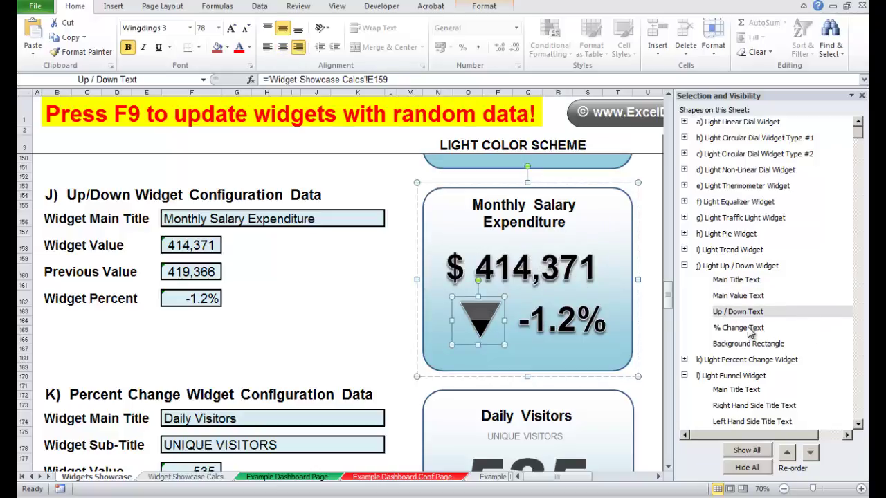
click(749, 328)
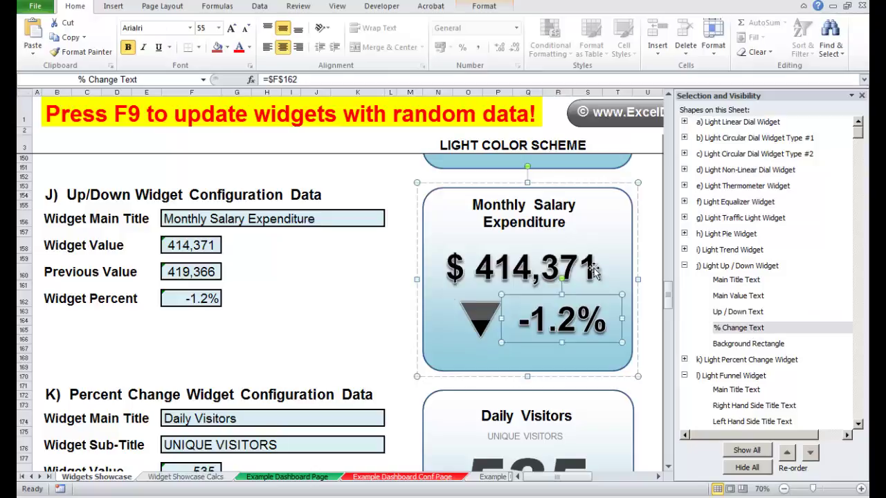
click(743, 344)
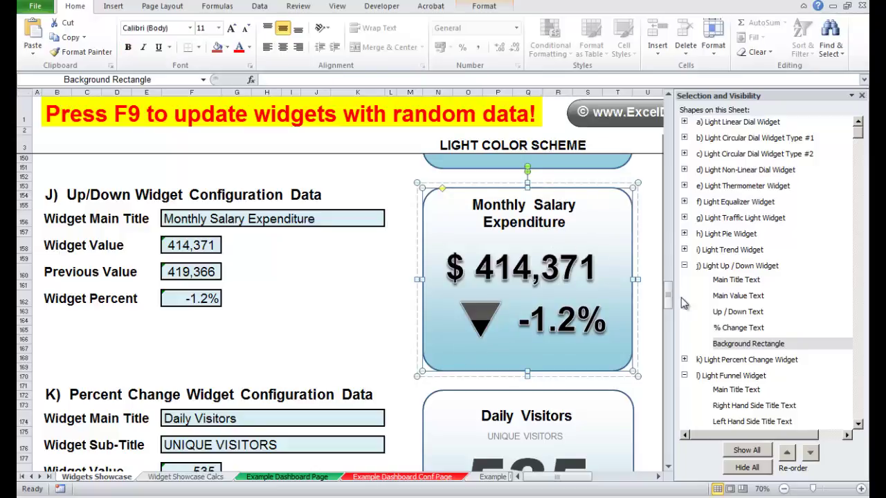
click(738, 295)
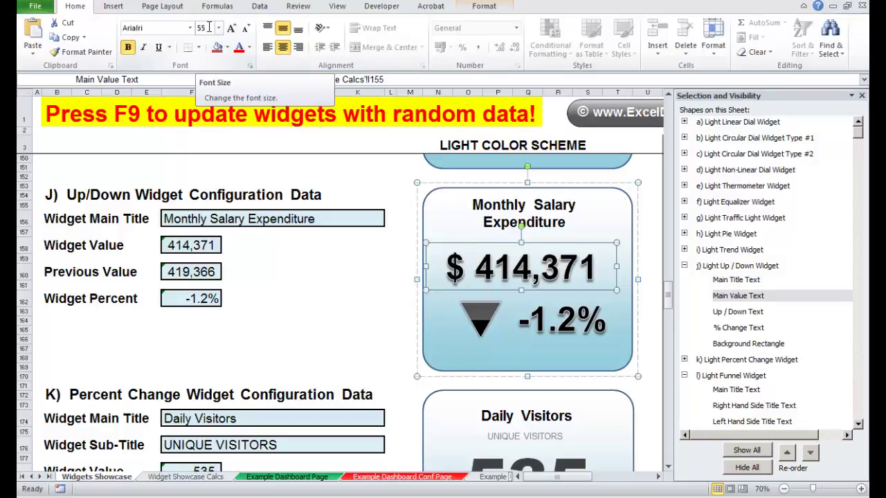
Return to the My Dashboard sheet, select the Up/Down widget's main value text and collapse the Light Traffic Light Widget group
key(alt+Tab)
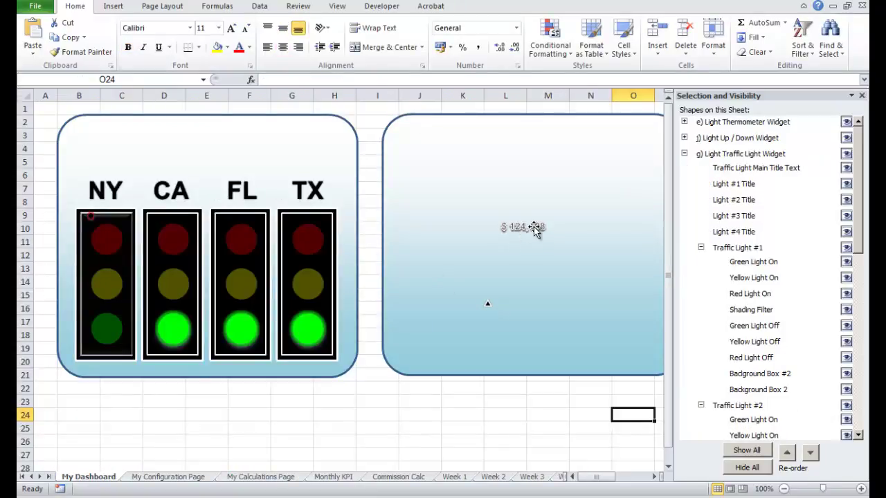
click(534, 229)
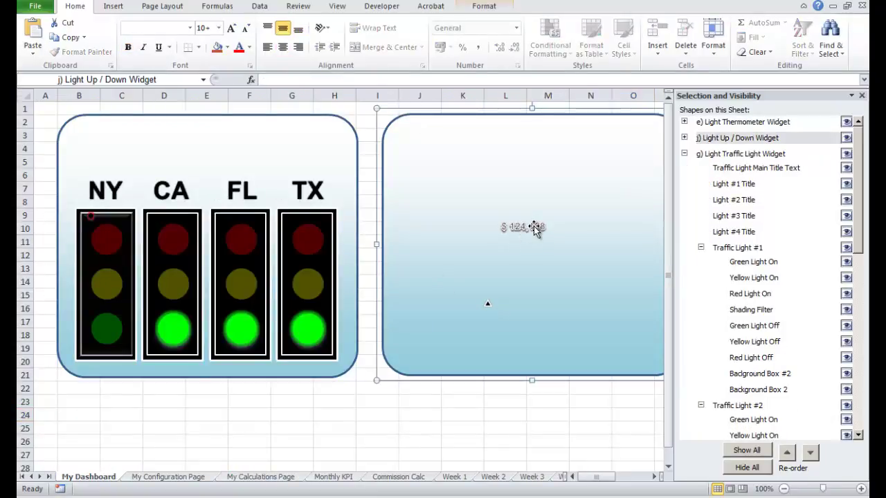
click(534, 228)
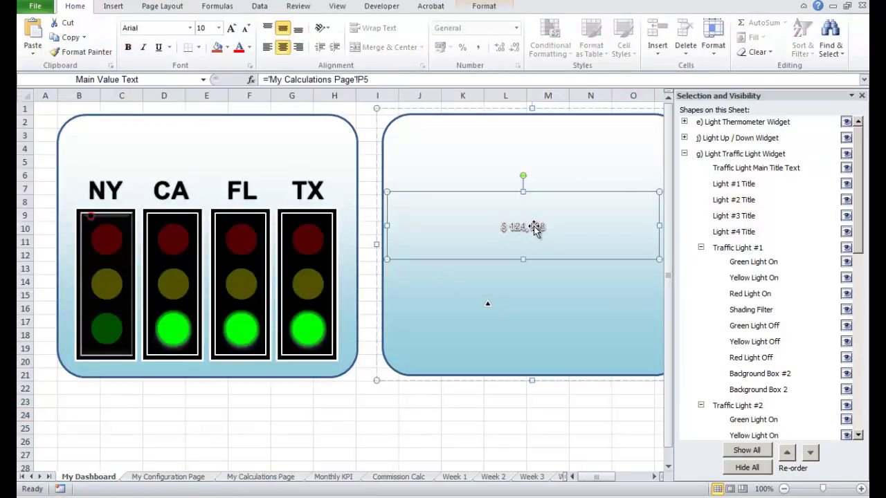
click(684, 154)
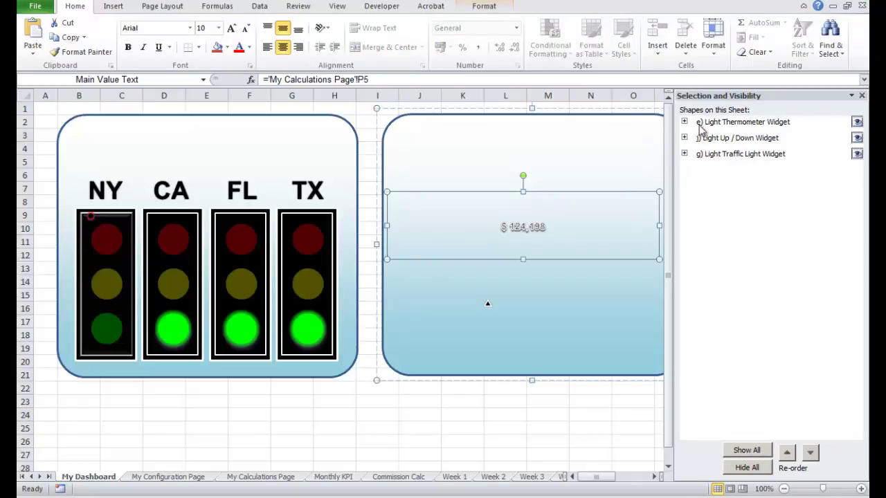
Expand the Light Up / Down Widget group and format its main value text as 55-point bold
click(684, 137)
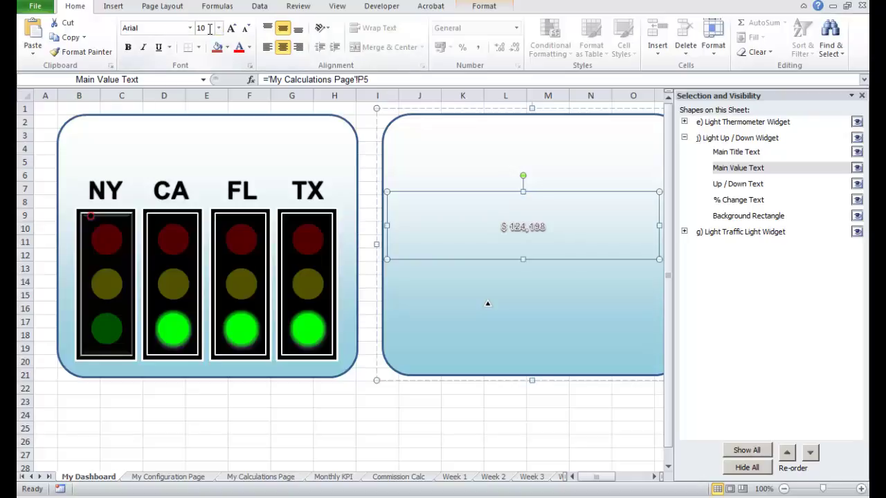
click(210, 29)
key(Return)
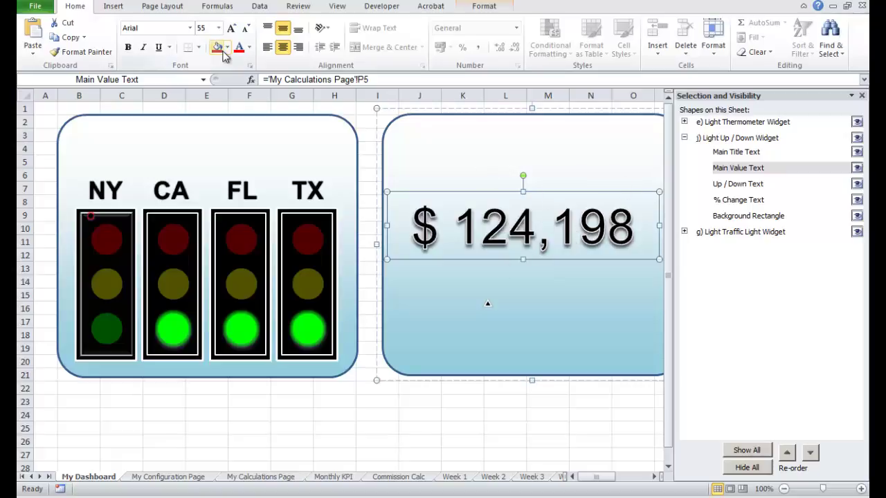
click(127, 48)
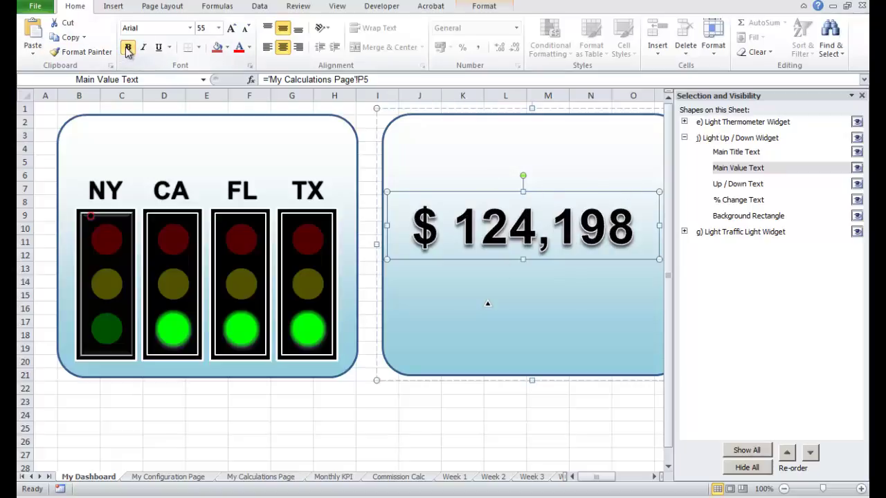
click(500, 429)
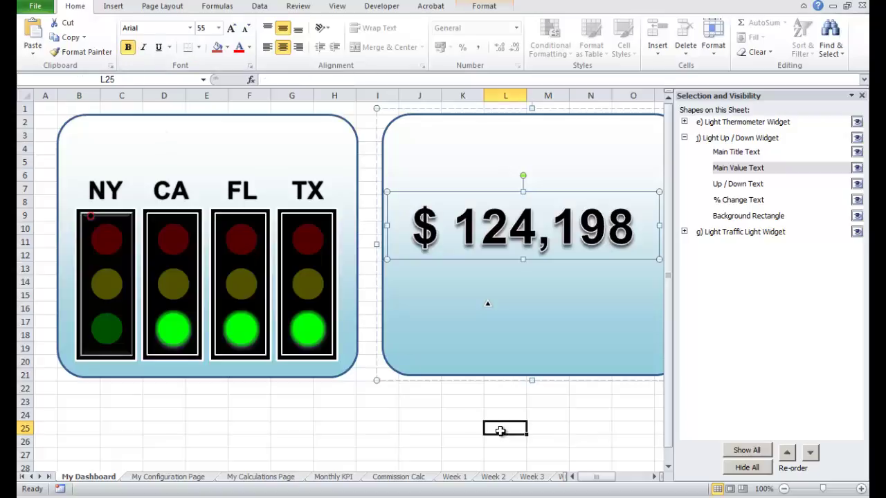
Examine the font settings of the original widget's Up / Down text for comparison with the dashboard's Up / Down text
click(741, 186)
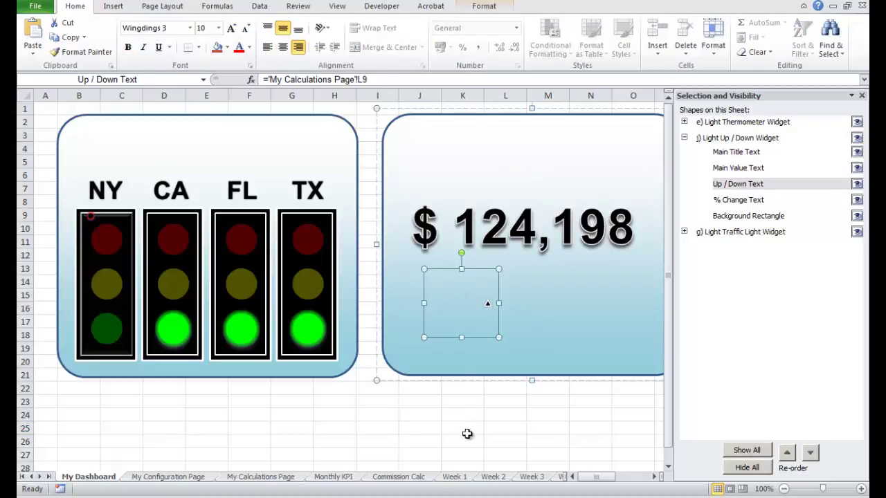
click(470, 429)
alt+click(470, 429)
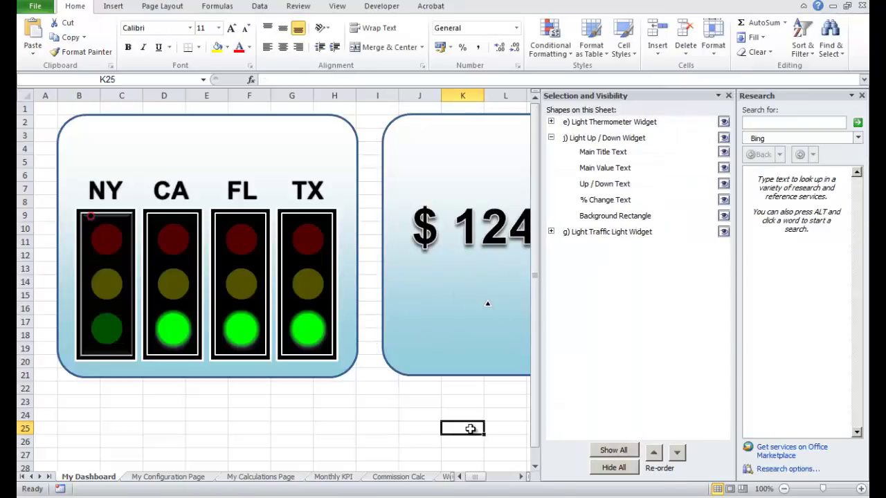
key(ctrl+Tab)
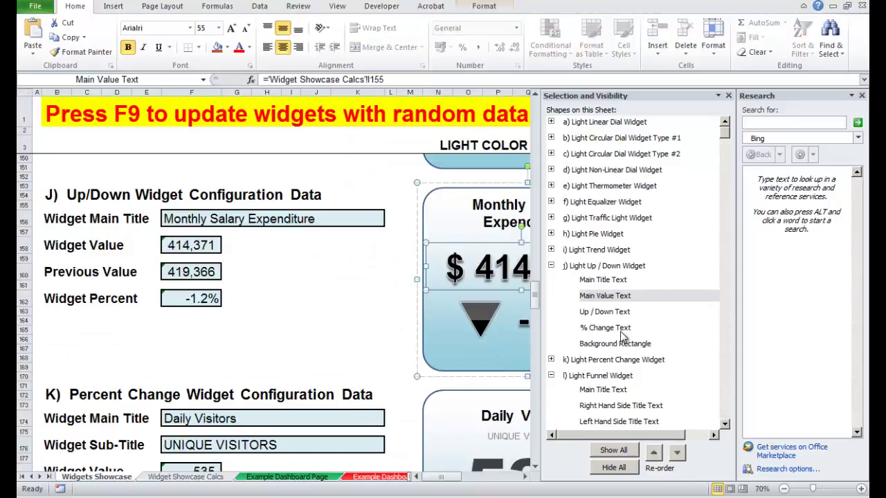
click(607, 313)
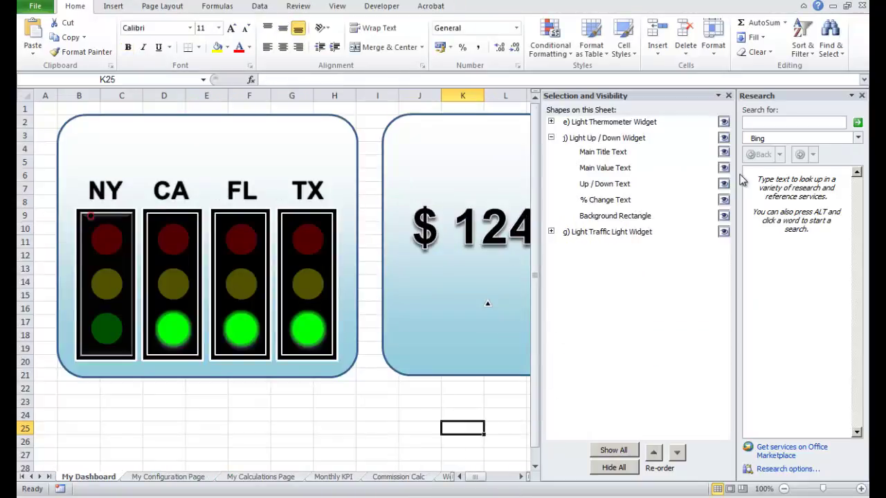
Close the Research pane on the My Dashboard sheet and set the Up / Down text's font size to 78
click(862, 95)
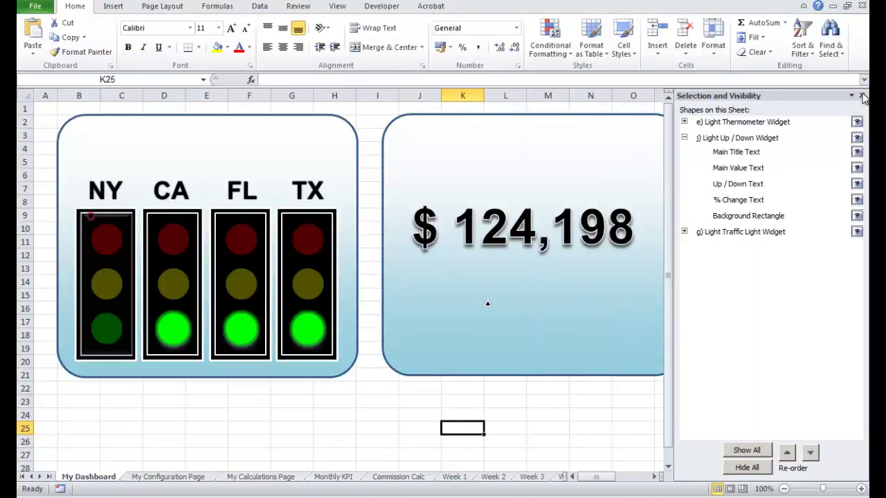
click(733, 184)
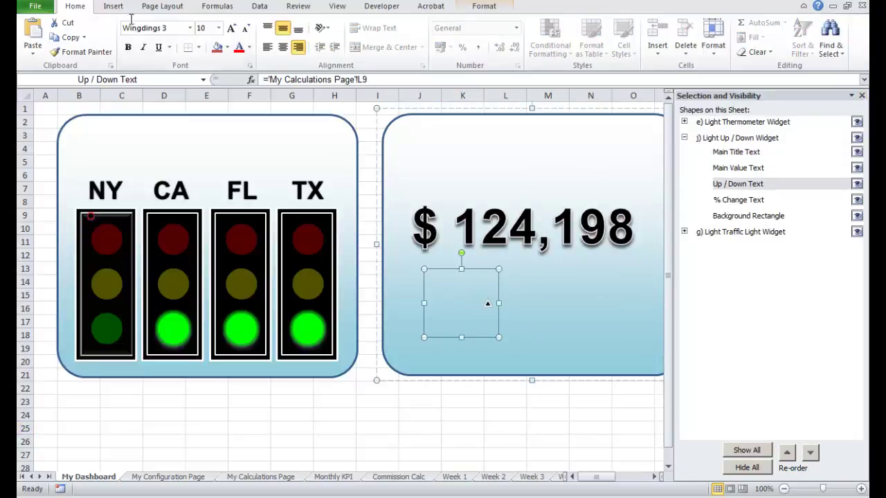
click(207, 29)
text(78)
key(Return)
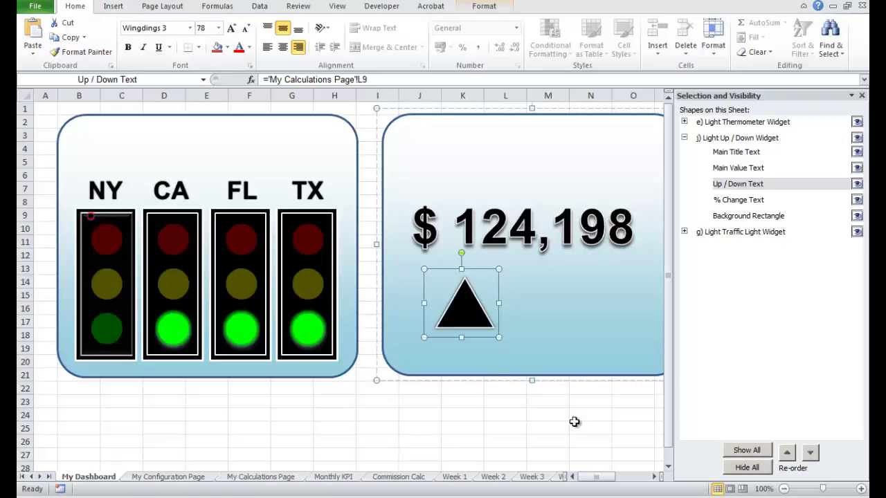
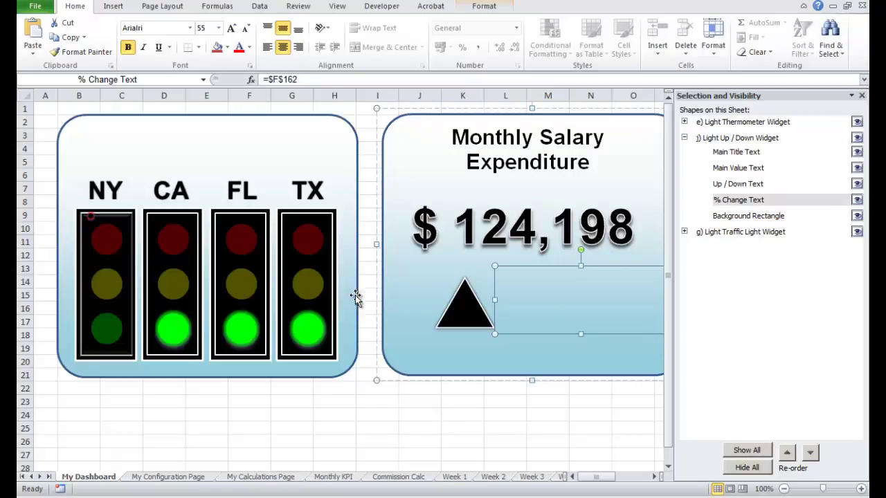
Try to link the Up/Down widget's % Change text to cell P5 on the My Calculations Page
triple_click(274, 79)
text(=)
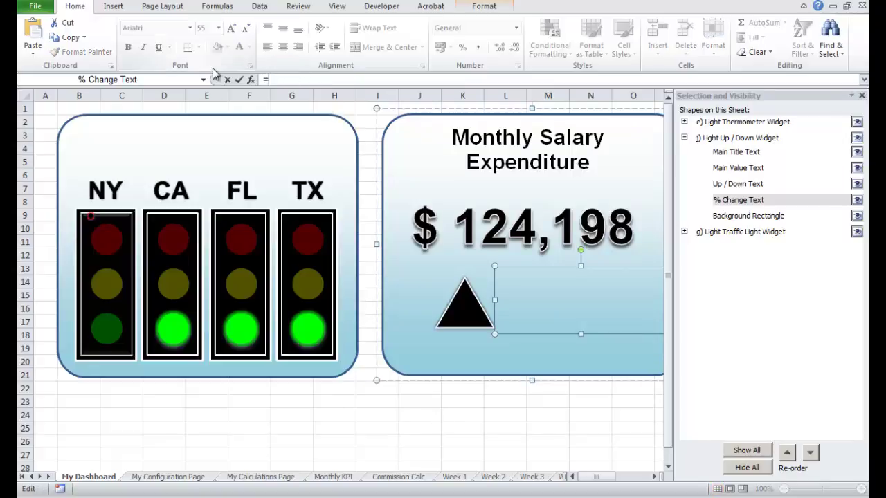
click(271, 479)
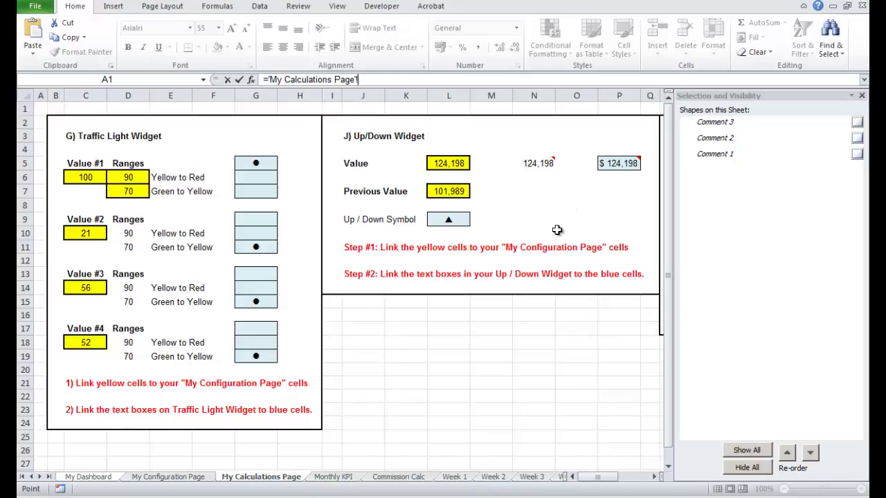
click(627, 164)
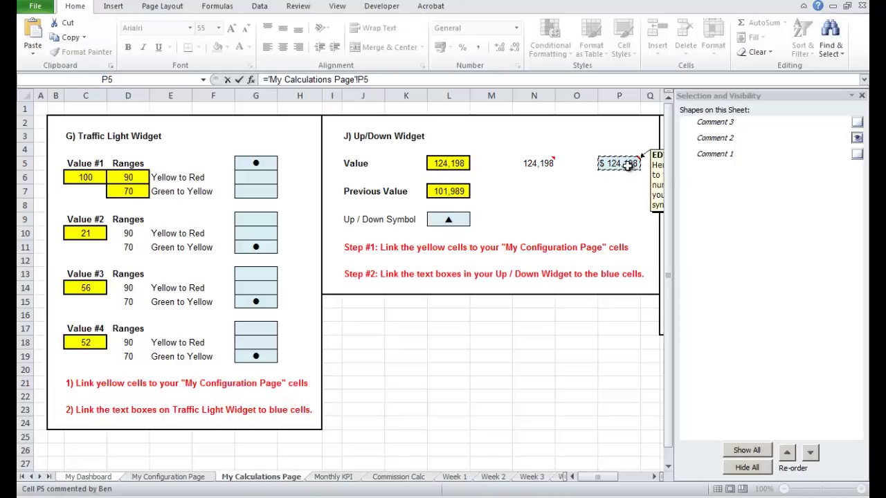
drag(609, 479, 626, 485)
mouse_move(418, 161)
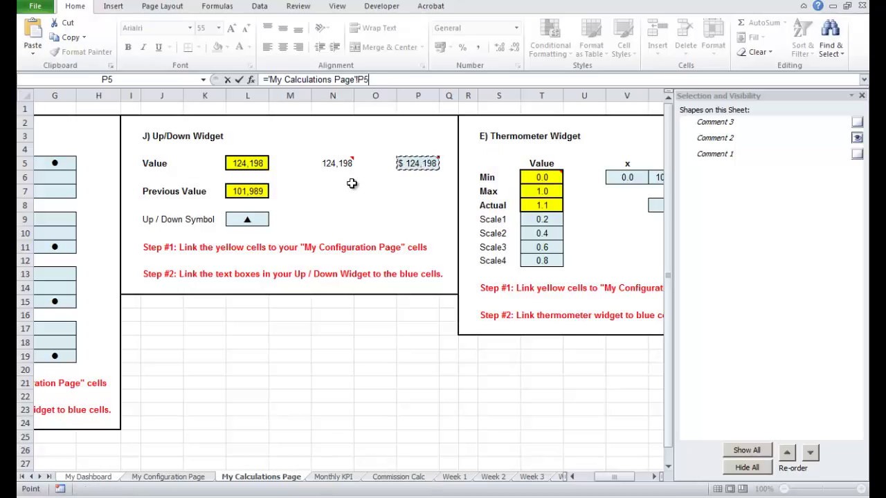
key(Return)
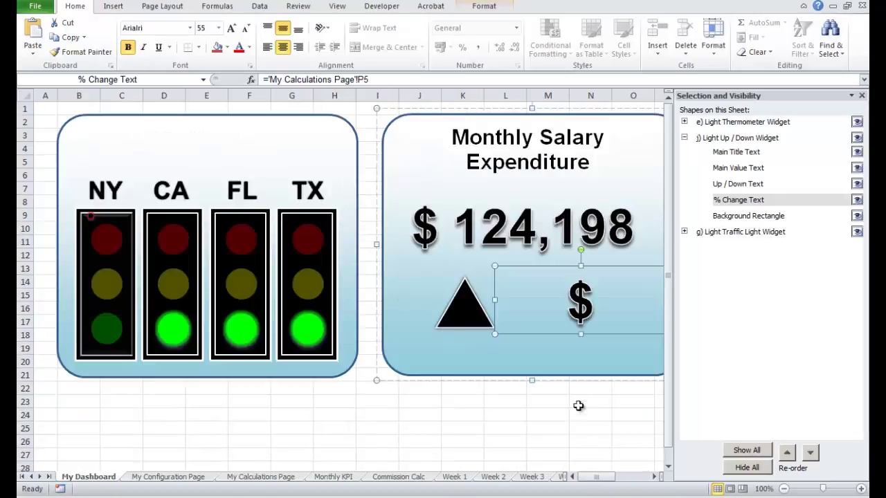
click(554, 426)
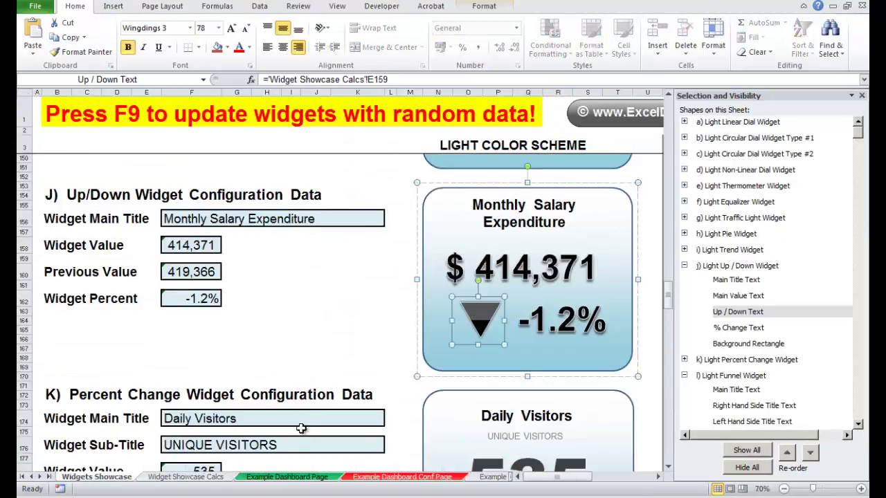
Check which cell the original Up/Down widget's % Change text is linked to on the Widgets Showcase sheet
key(Escape)
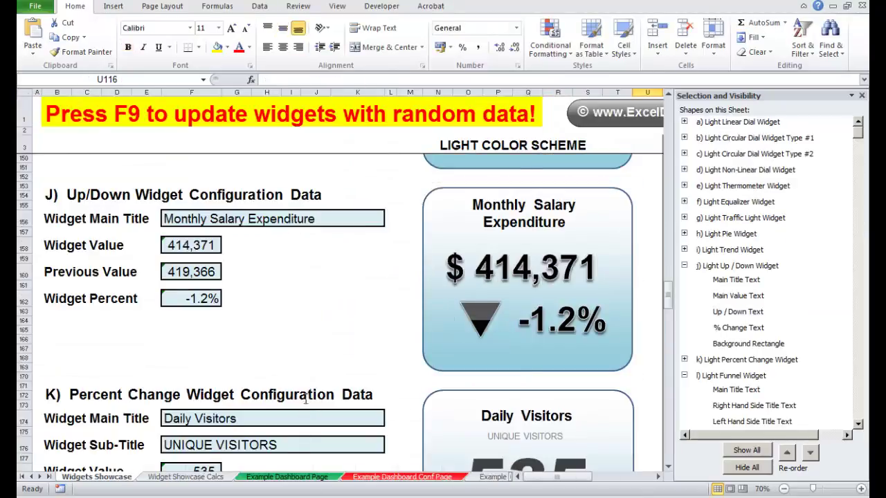
click(567, 318)
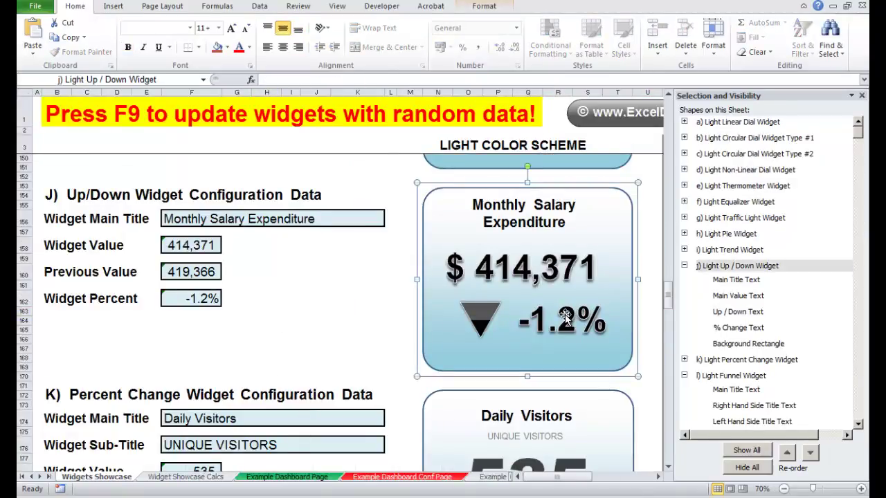
click(566, 318)
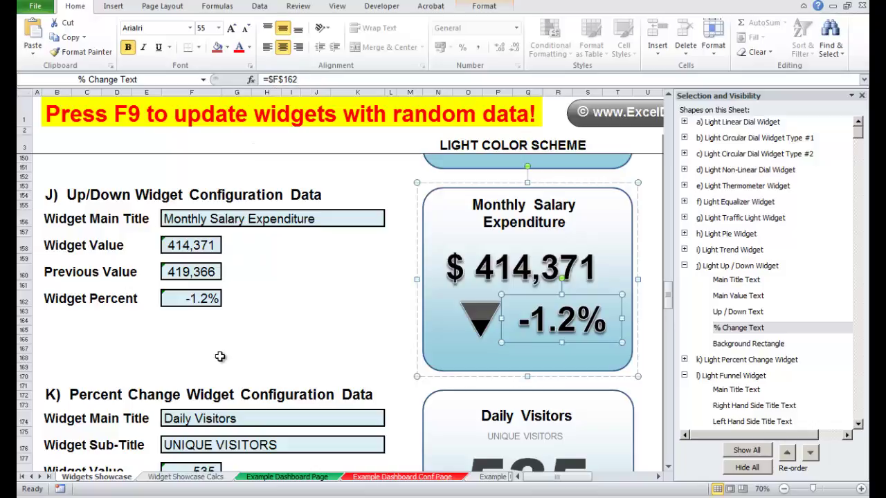
key(Escape)
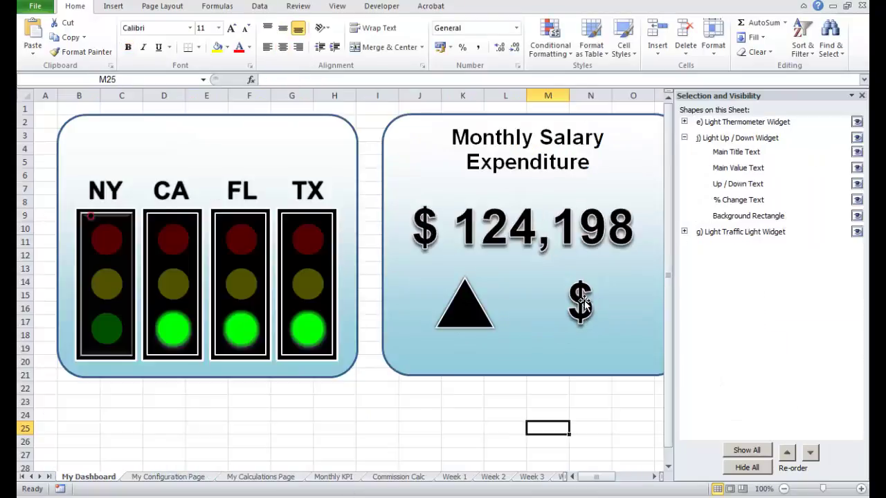
Link the dashboard's % Change text to the Widget Percent cell R12 on the My Configuration Page
click(584, 303)
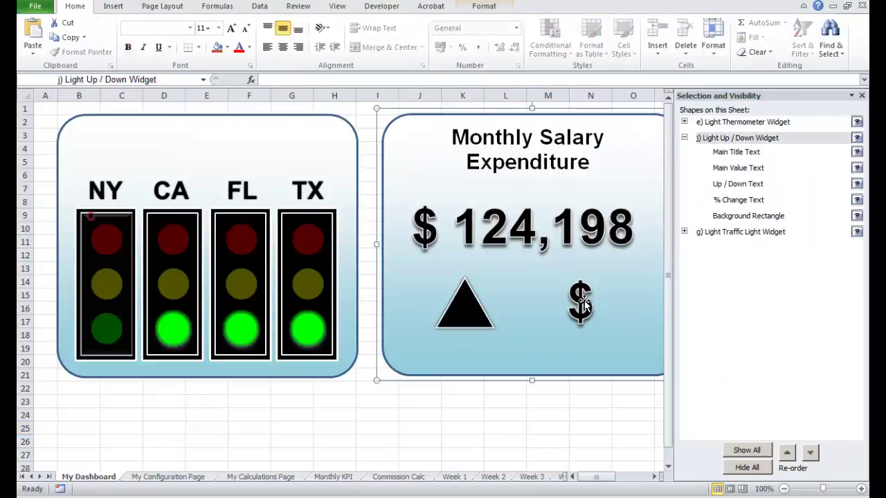
click(584, 302)
drag(378, 79, 263, 79)
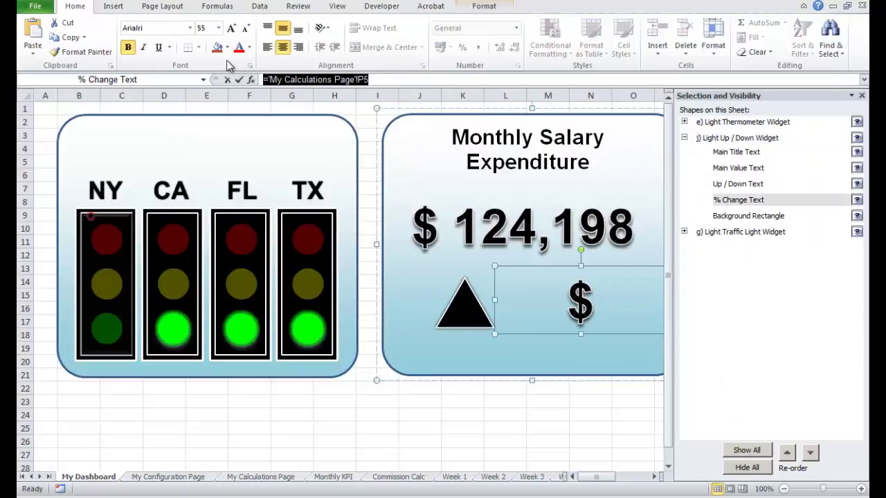
text(=)
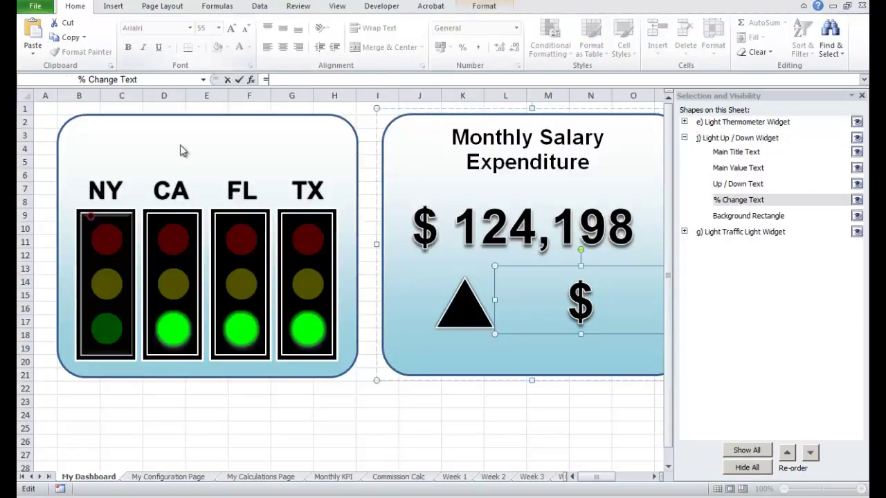
click(179, 480)
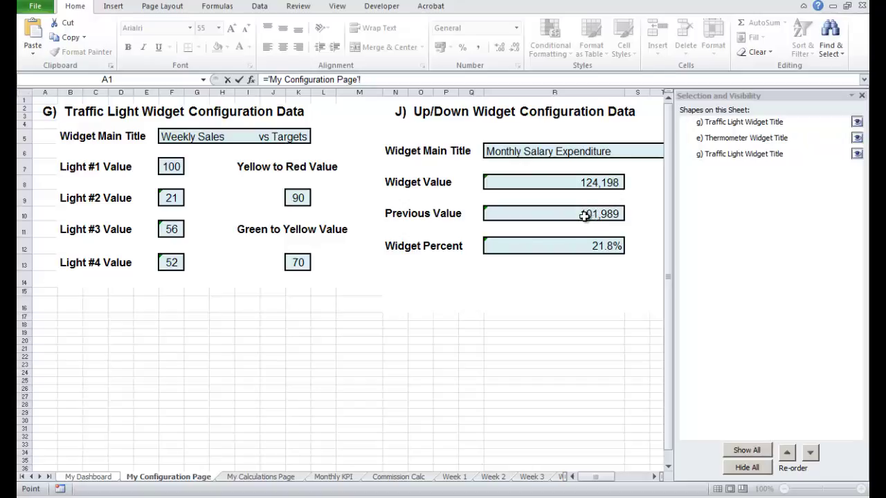
click(606, 246)
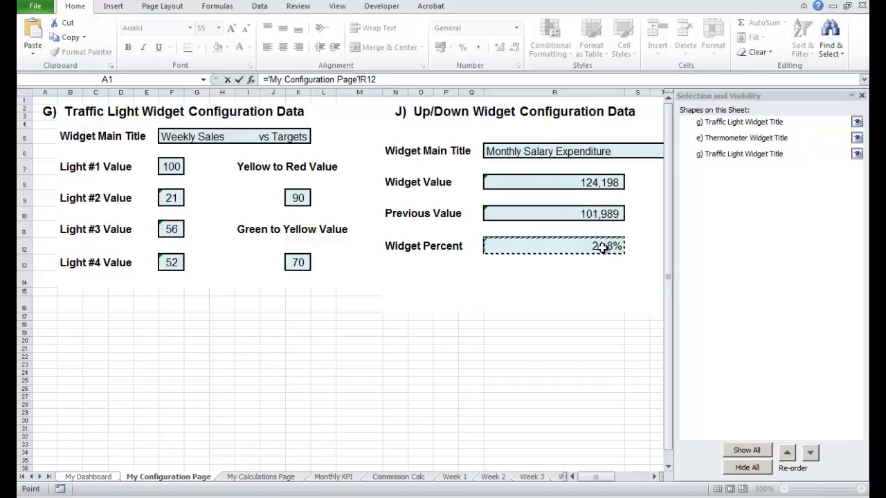
key(Return)
click(553, 427)
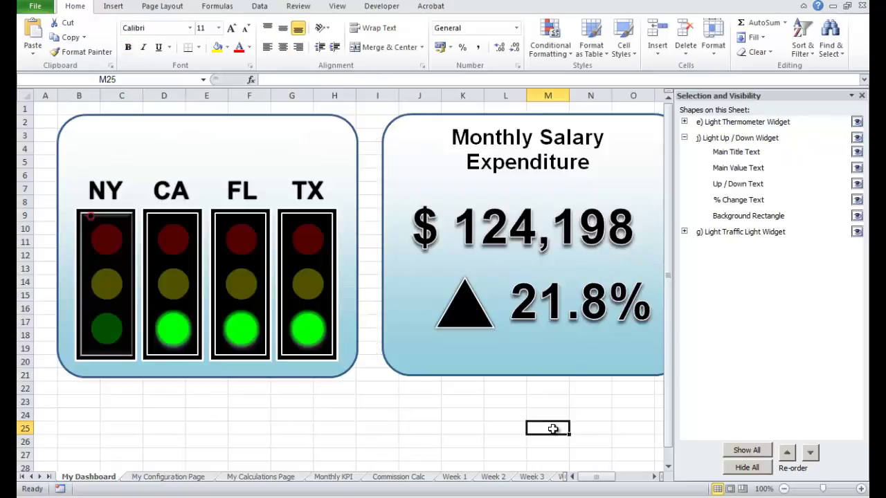
Collapse the Light Up / Down Widget group, expand the Light Thermometer Widget group and select the thermometer's main title text
click(655, 477)
click(655, 477)
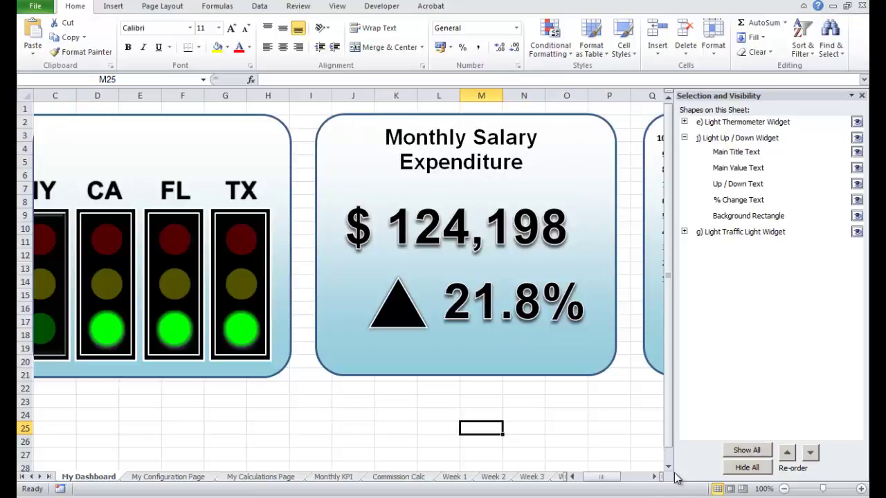
drag(656, 477, 656, 477)
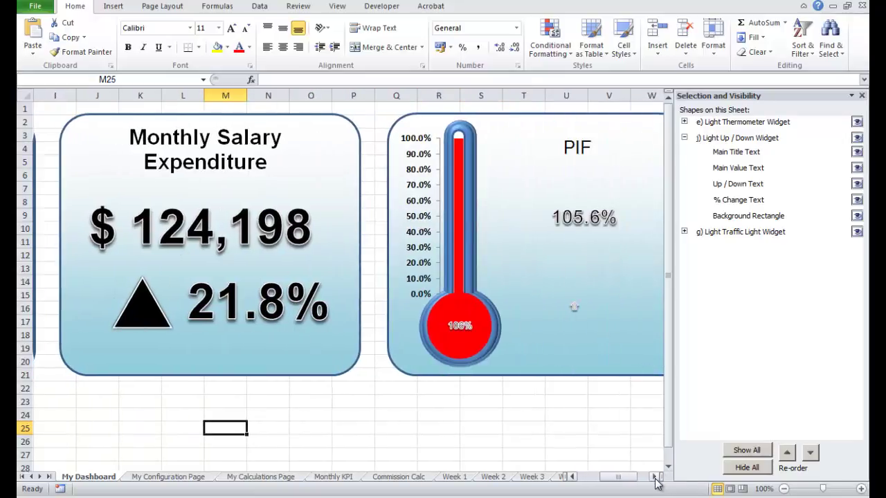
click(655, 477)
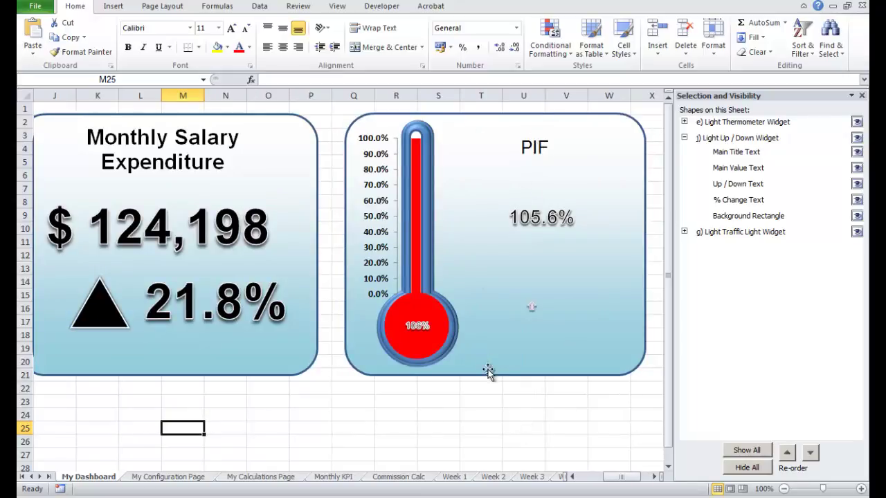
click(482, 402)
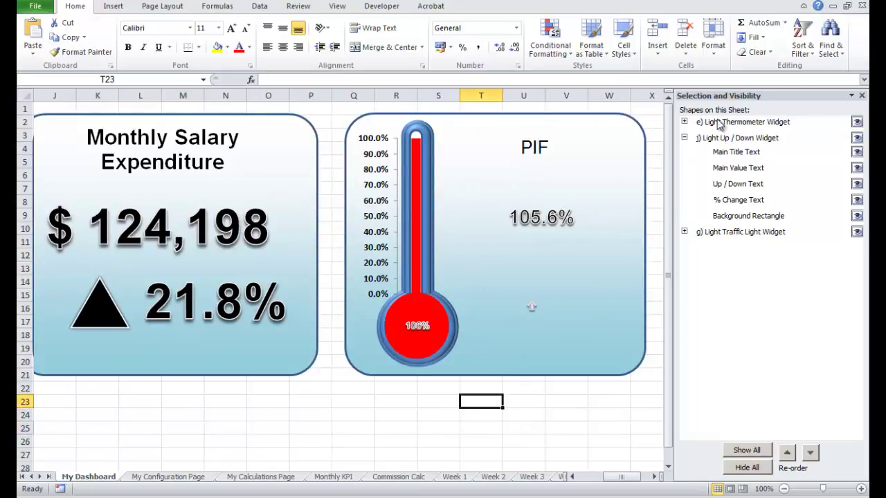
click(684, 138)
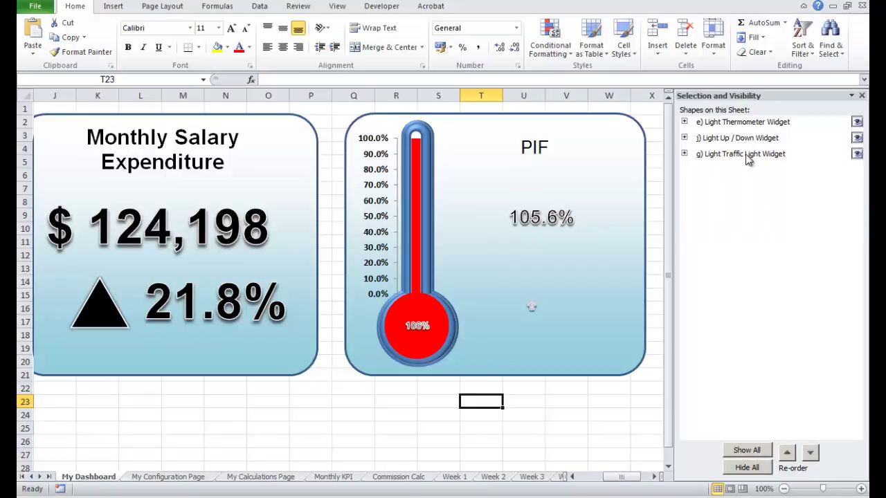
click(684, 122)
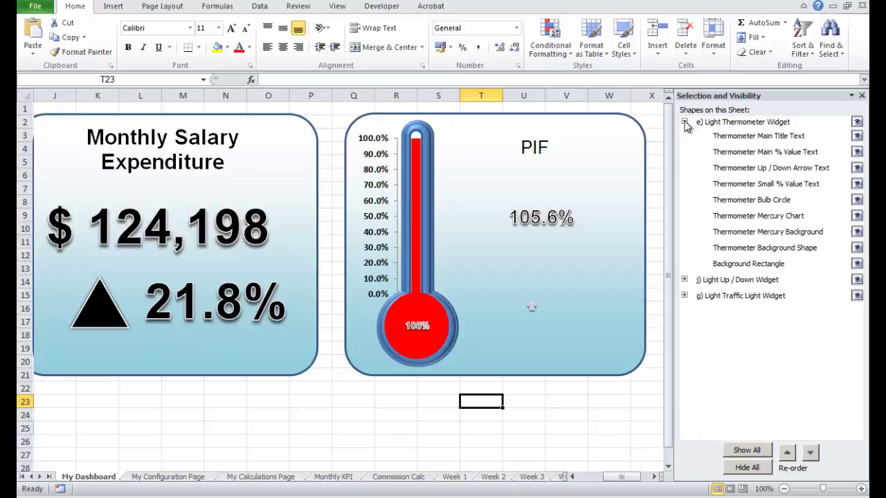
click(737, 137)
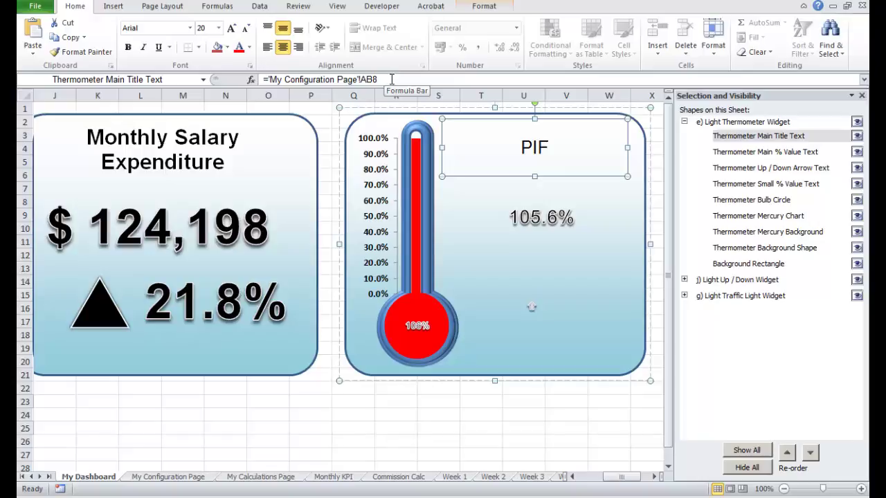
Examine the Thermometer Widget Configuration Data on the My Configuration Page for the main title's linked cell AB8
key(Escape)
click(176, 477)
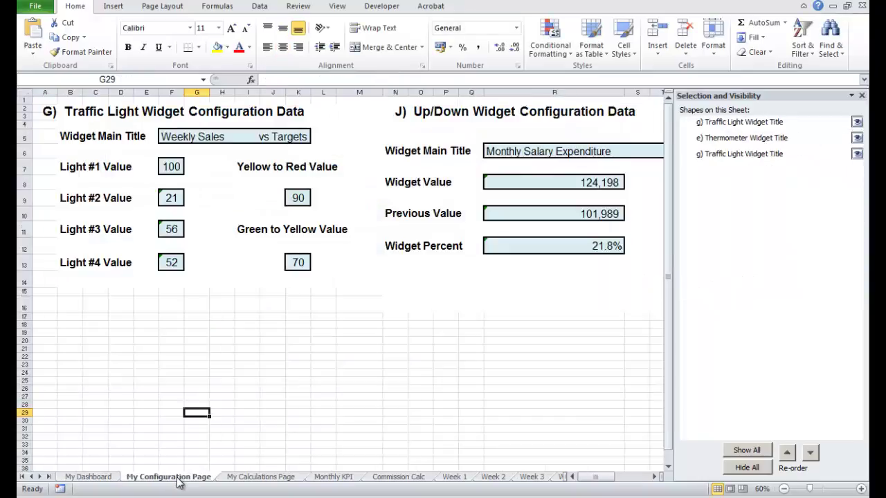
click(253, 355)
key(Right)
key(Right)
key(Right)
key(Right)
key(Right)
key(Right)
key(Right)
key(Right)
key(Right)
key(Right)
key(Right)
key(Right)
key(Right)
key(Right)
key(Right)
key(Right)
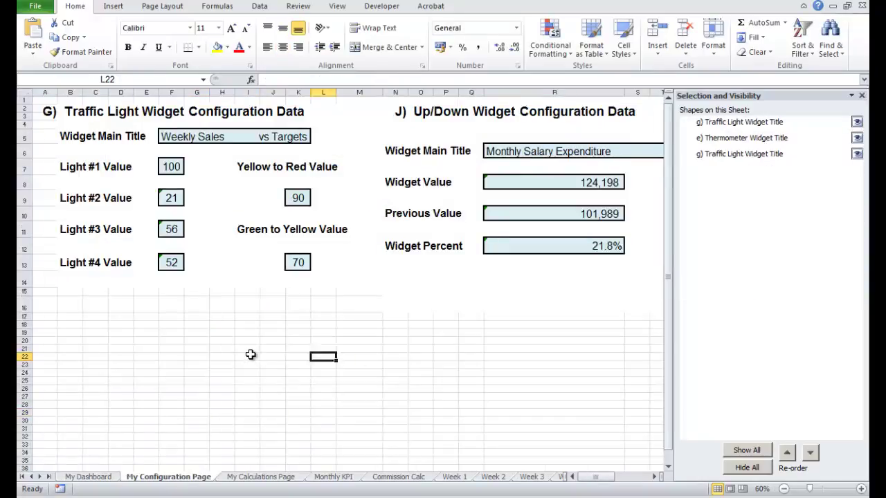
key(Right)
key(Right)
key(Right)
key(Right)
key(Right)
key(Right)
key(Right)
key(Right)
key(Right)
key(Right)
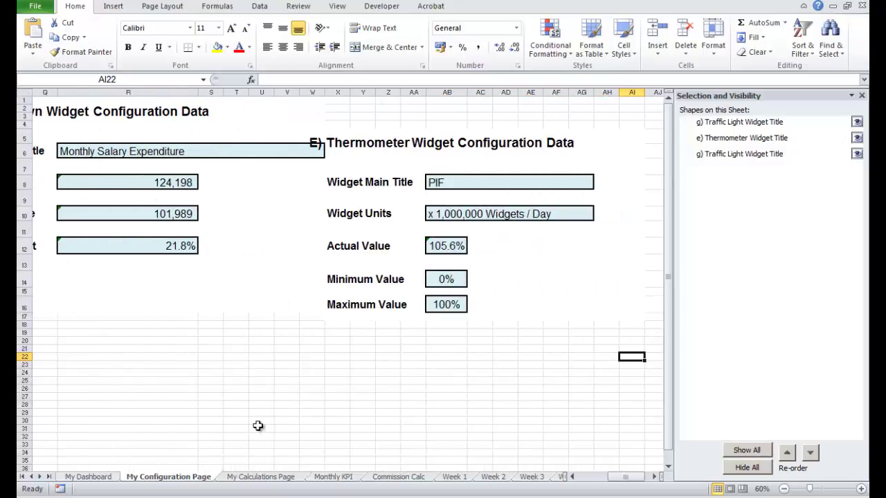
click(109, 477)
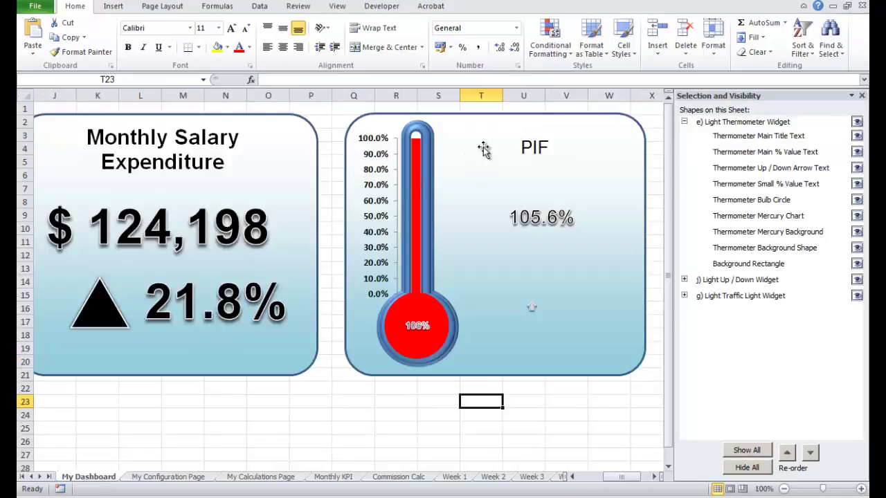
Match the dashboard thermometer's main title text to the original widget on the Widgets Showcase sheet: font size 24, bold
click(530, 146)
click(530, 146)
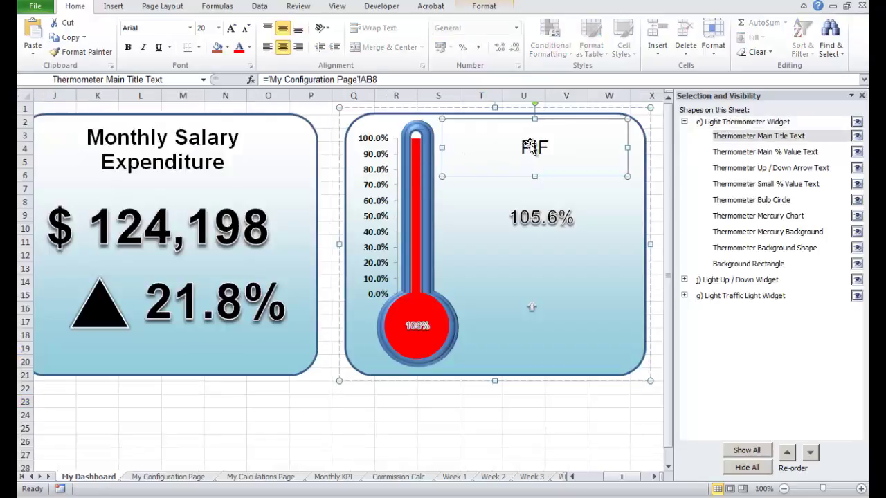
key(alt+Tab)
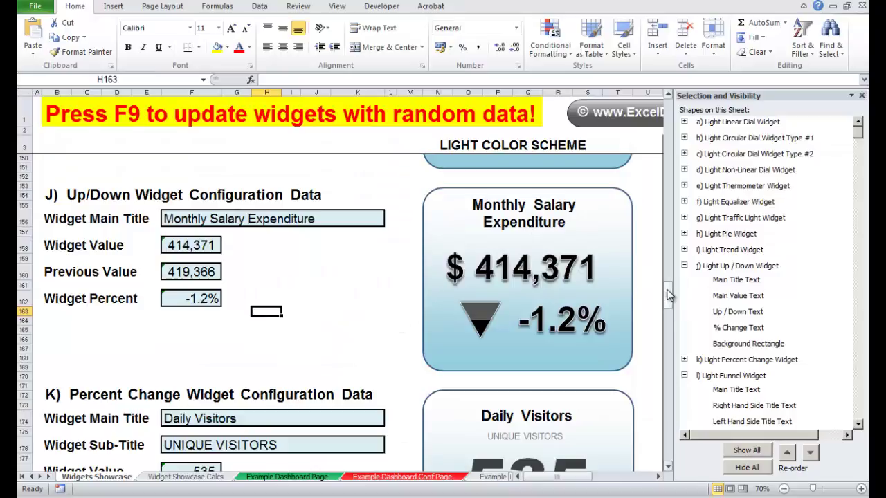
drag(670, 294, 669, 223)
scroll(573, 229, up, 12)
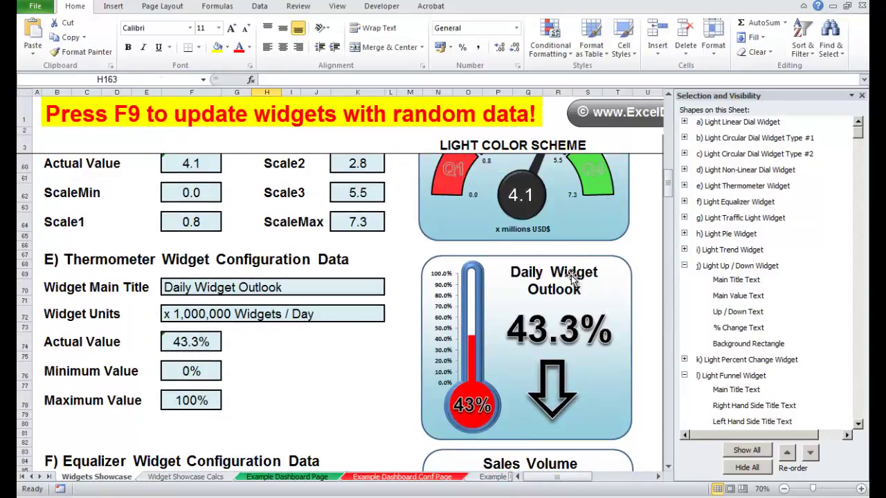
click(572, 276)
click(572, 276)
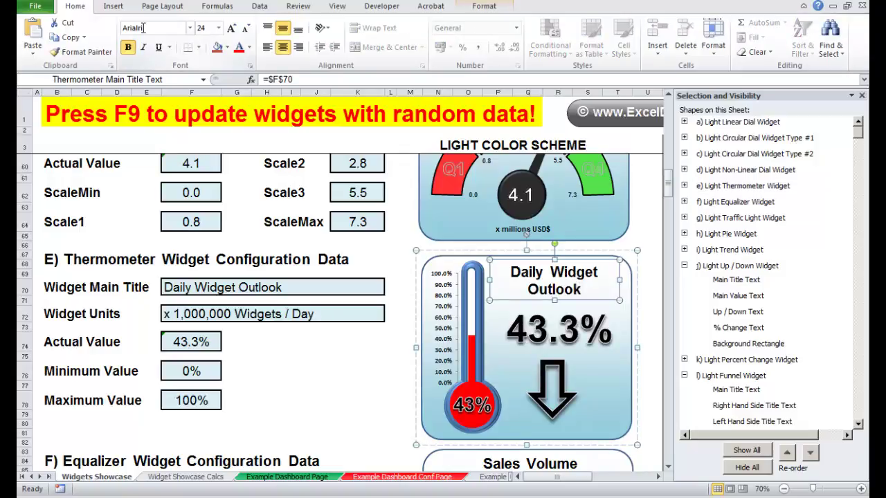
key(alt+Tab)
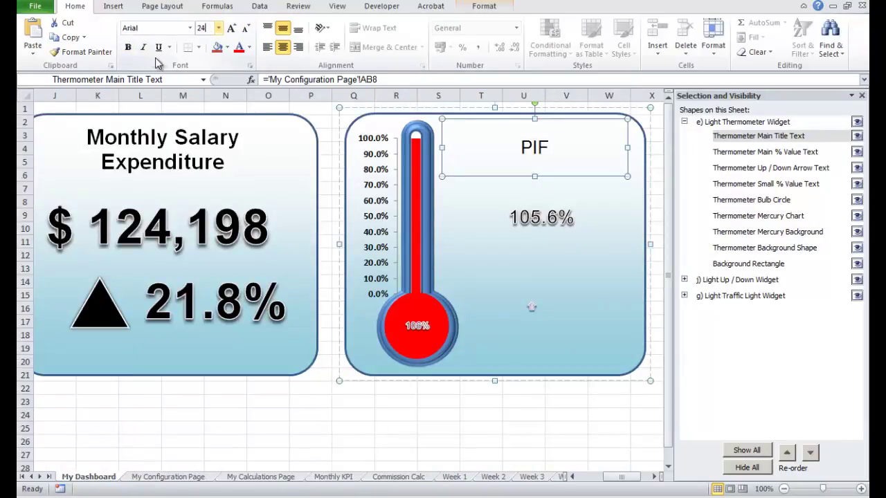
click(130, 48)
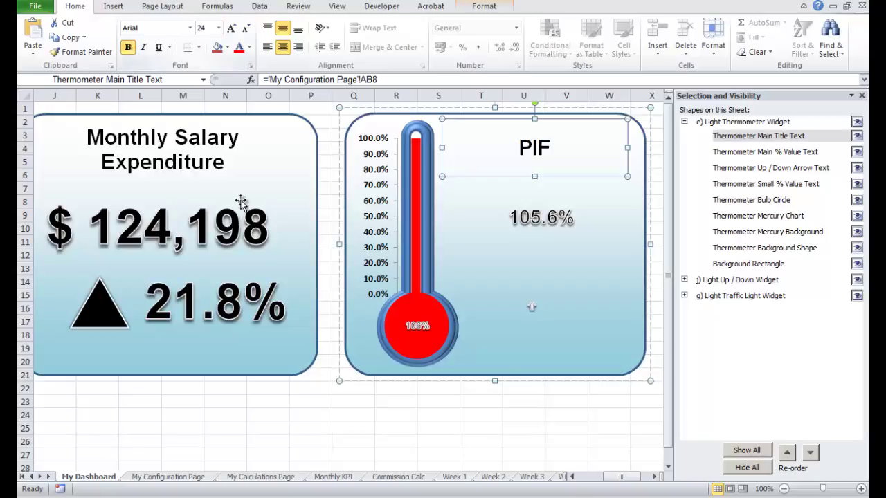
click(573, 427)
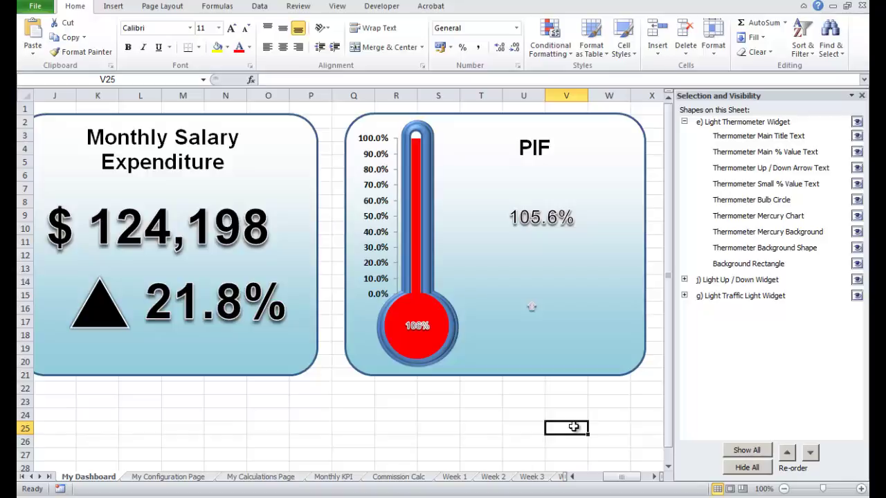
Match the dashboard thermometer's main % value text to the original widget's formatting: font size 60, bold
click(761, 154)
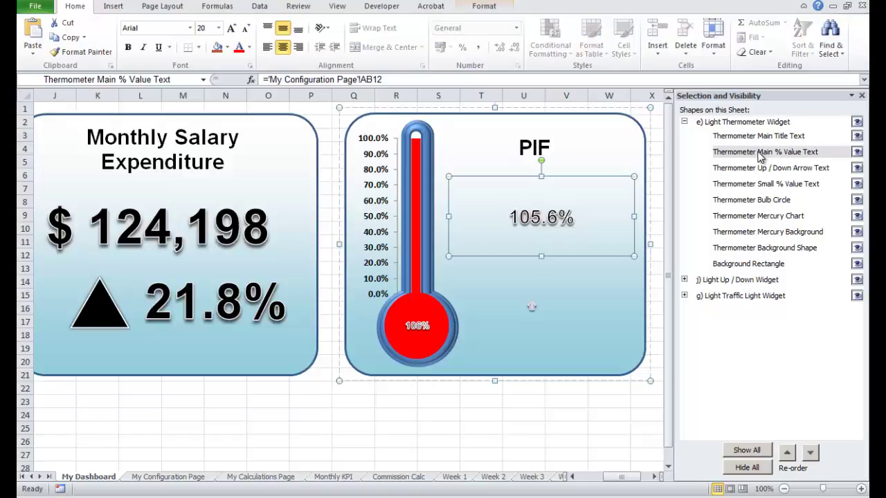
key(alt+Tab)
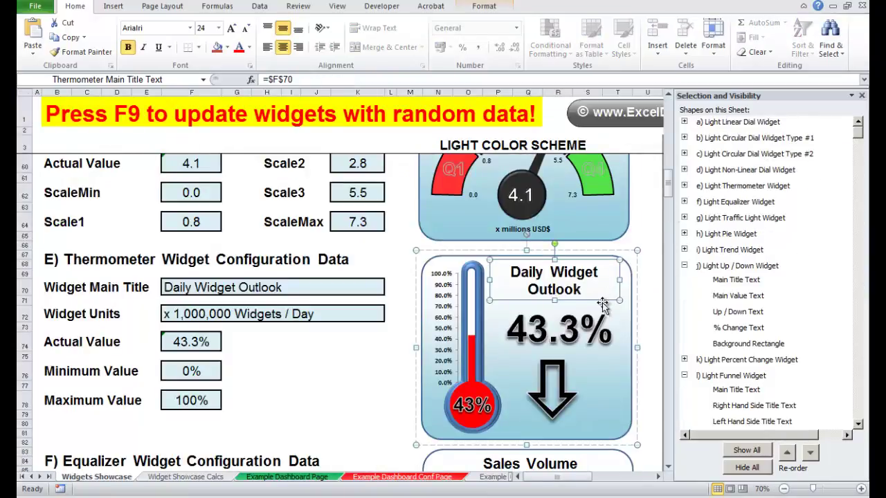
click(571, 320)
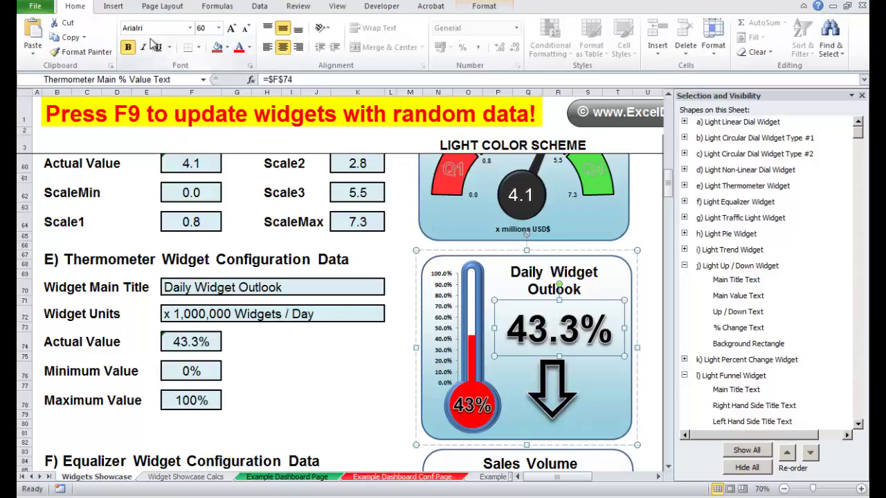
key(alt+Tab)
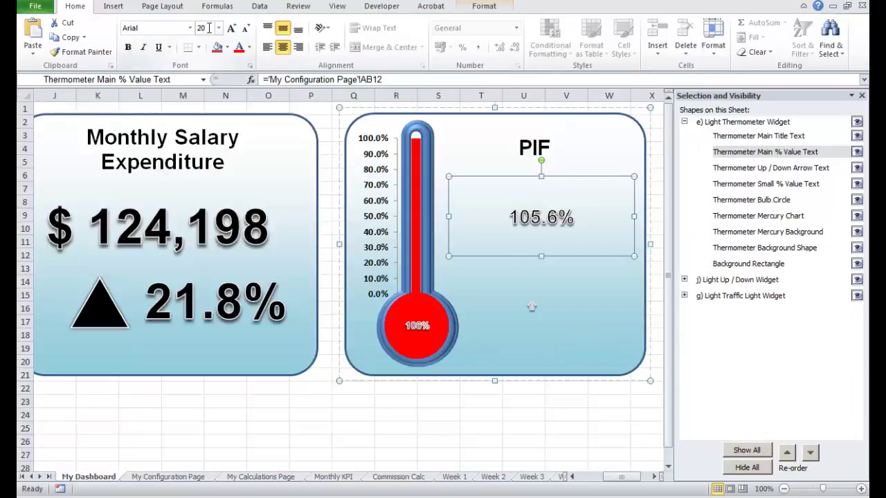
click(127, 47)
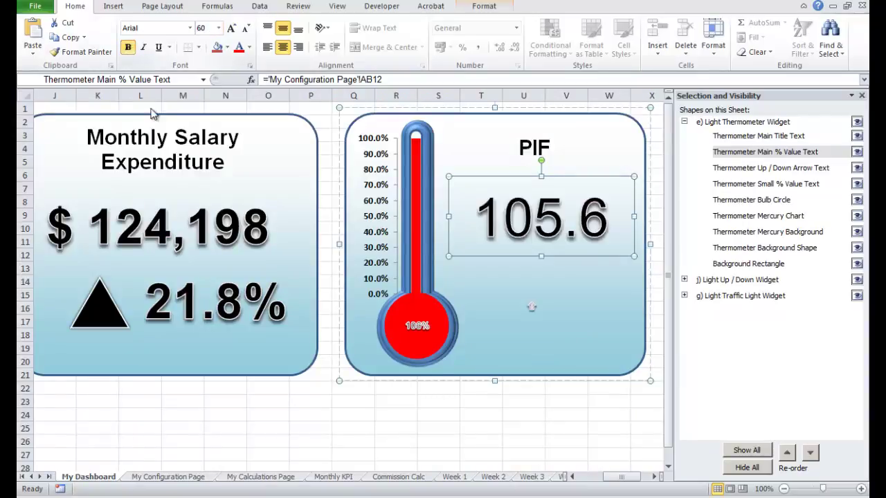
click(566, 424)
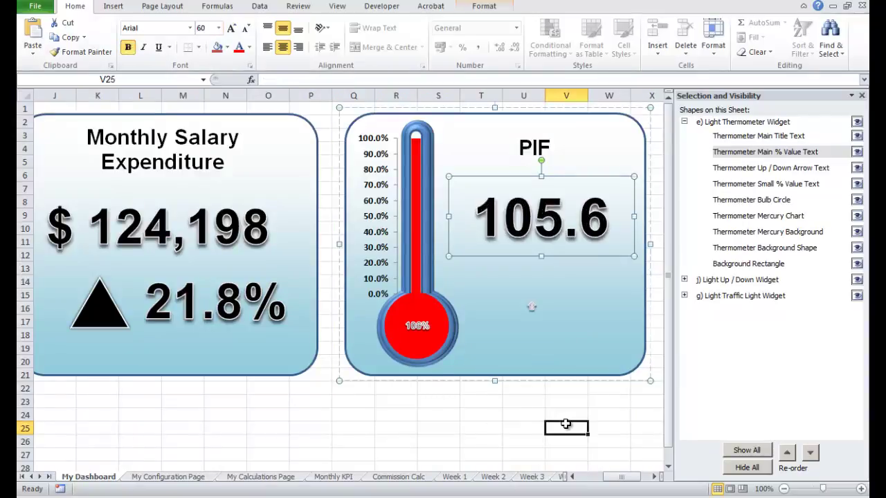
Check the thermometer's Actual Value cell AB12 on the My Configuration Page
click(547, 222)
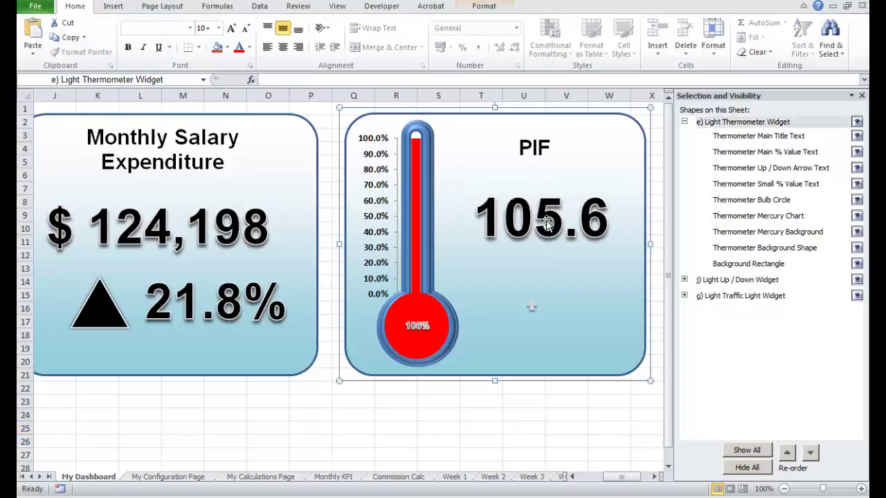
click(426, 430)
click(185, 477)
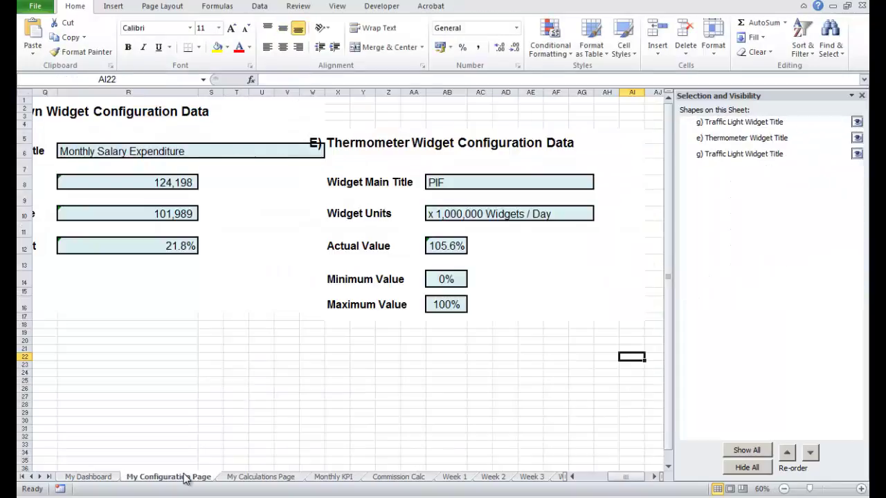
click(232, 420)
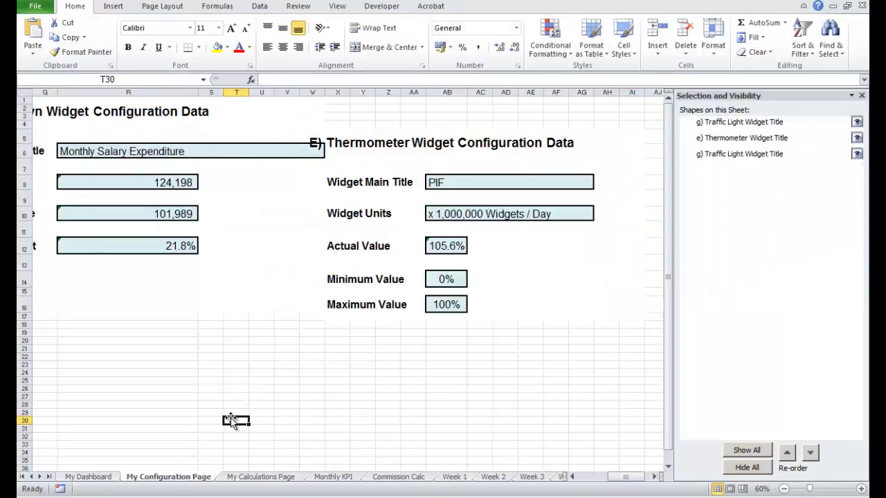
click(449, 404)
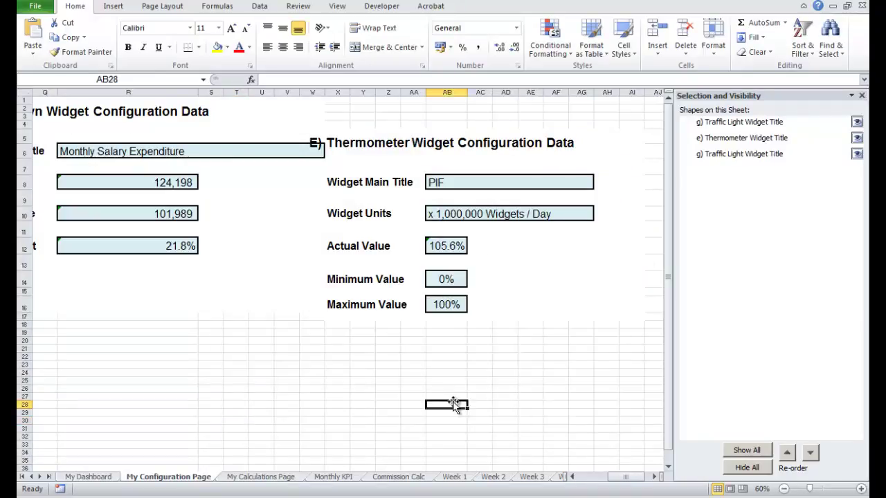
click(448, 247)
click(379, 396)
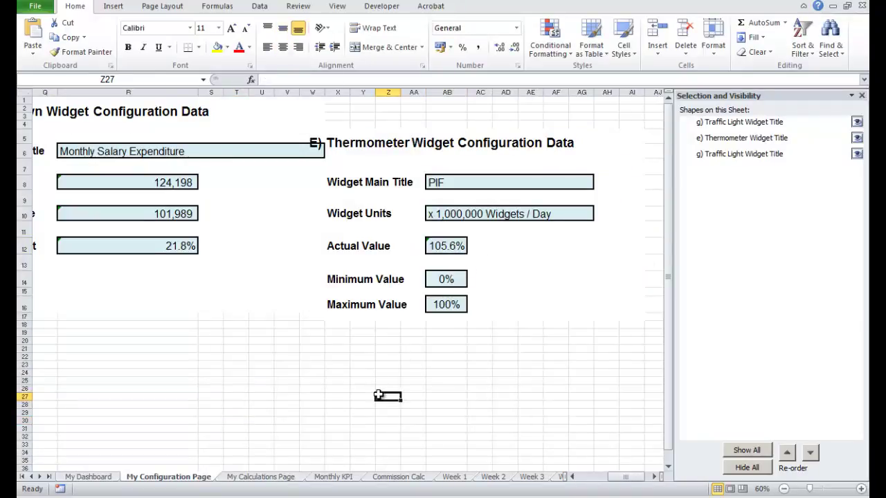
Widen the thermometer's main % value text box on My Dashboard toward the thermometer and shift it slightly right to fit the percentage
click(88, 476)
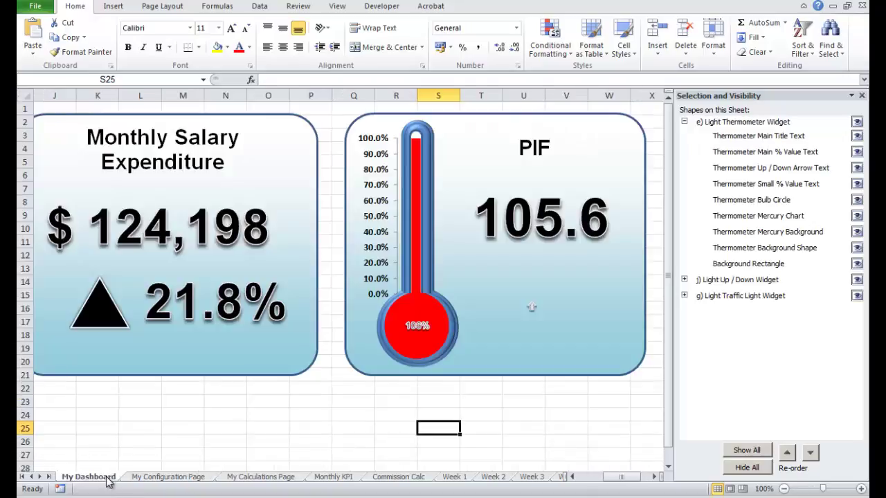
click(550, 222)
click(551, 224)
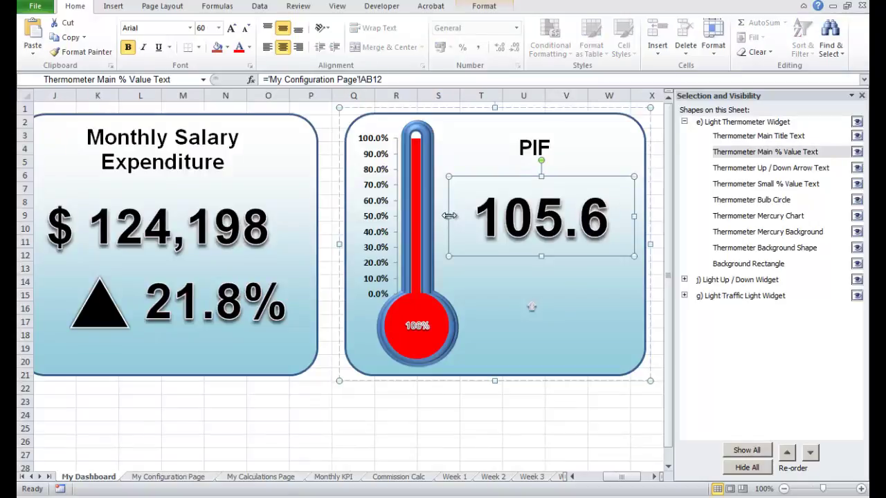
drag(449, 216, 427, 216)
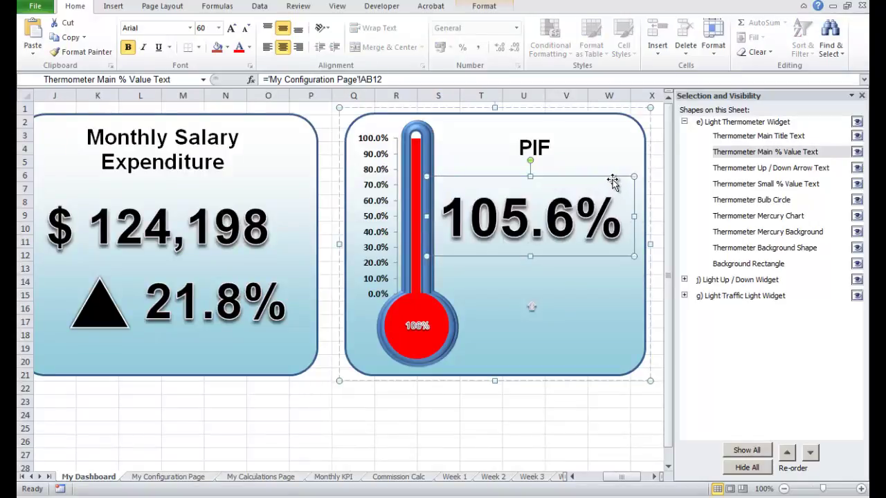
drag(613, 178, 620, 181)
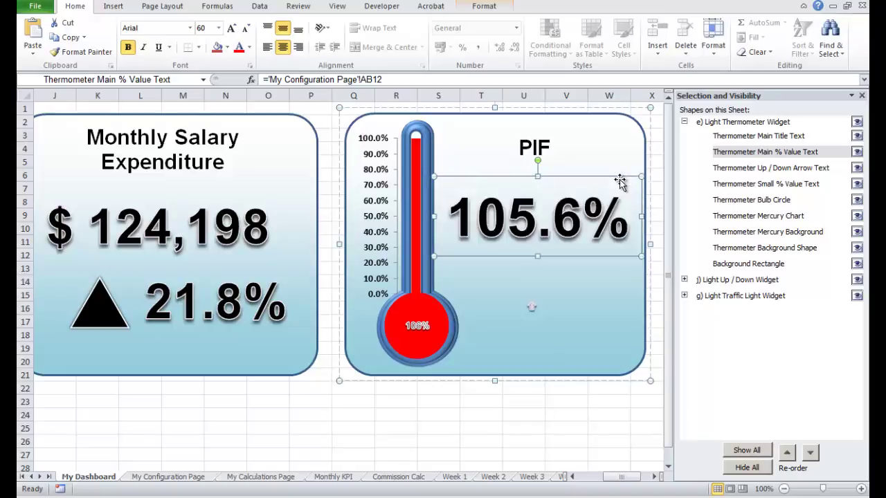
click(621, 439)
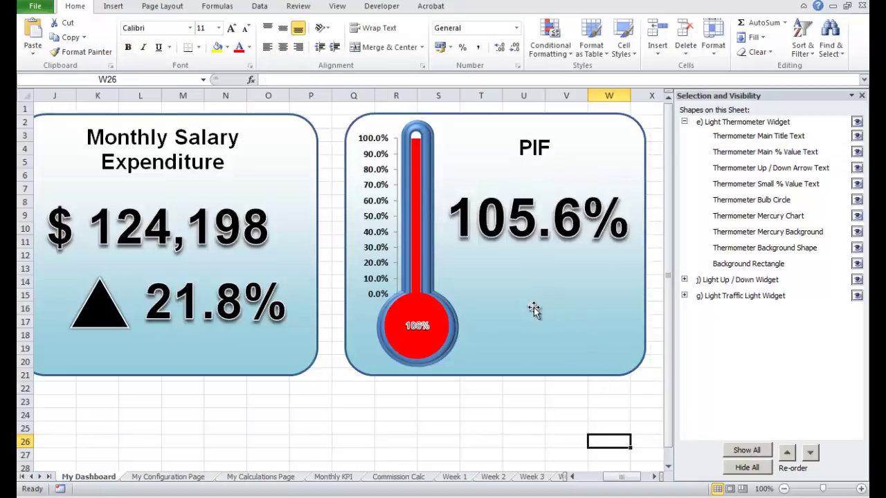
Set the dashboard thermometer's Up / Down Arrow text to font size 130, matching the original widget
click(771, 172)
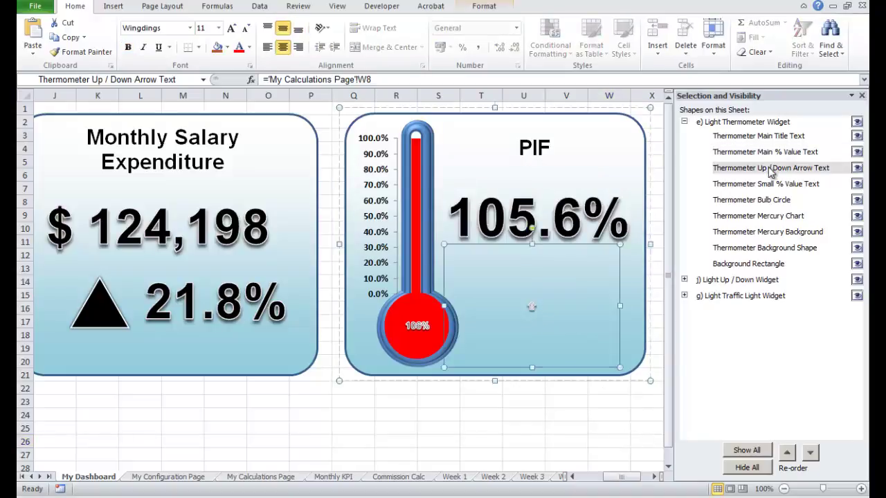
key(alt+Tab)
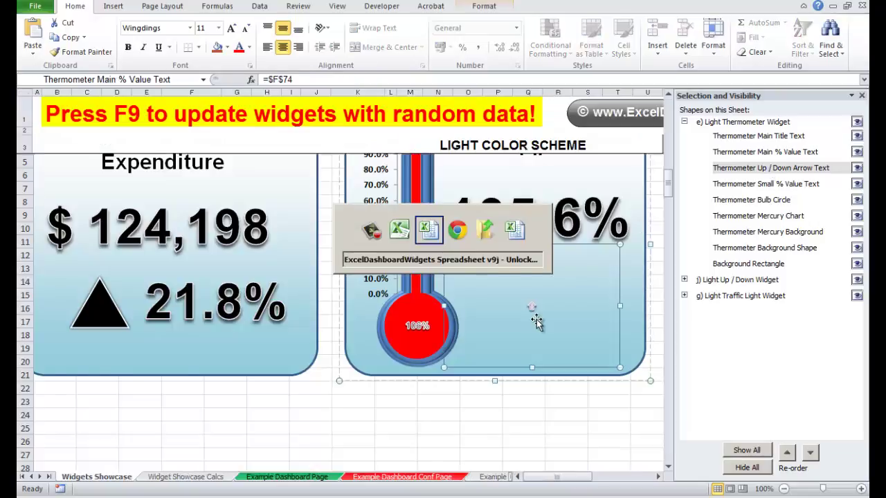
click(565, 391)
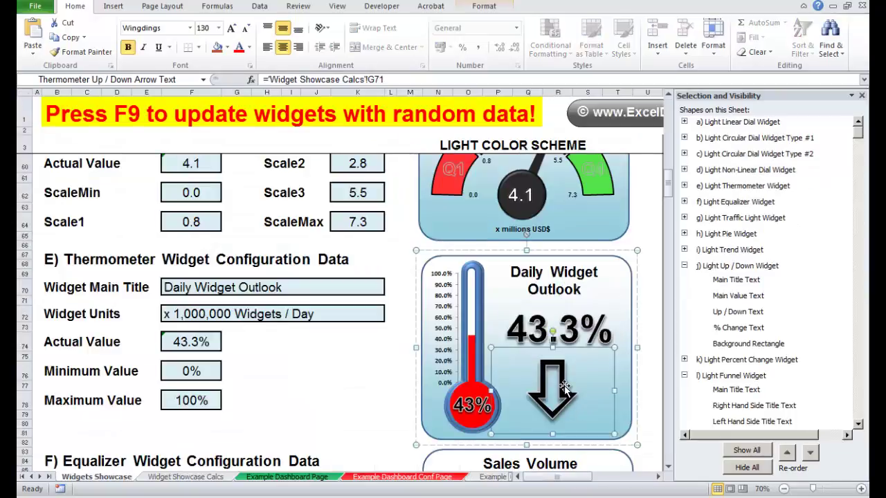
key(alt+Tab)
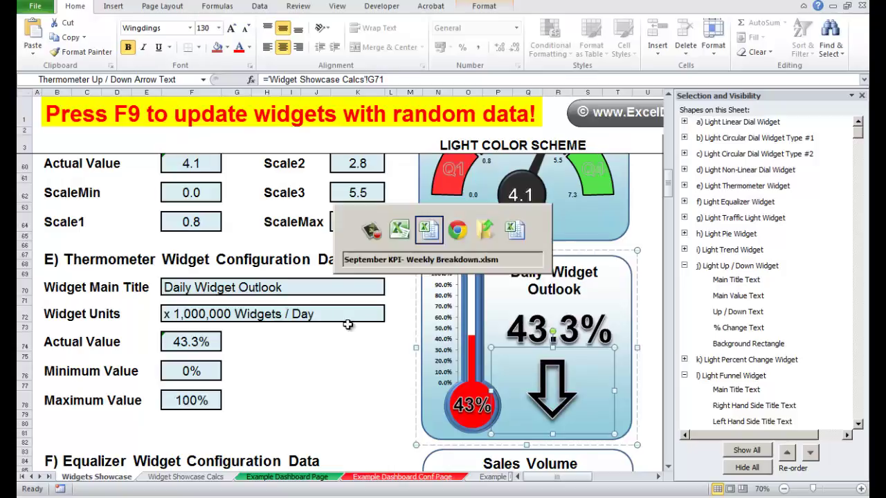
click(207, 30)
text(130)
key(Return)
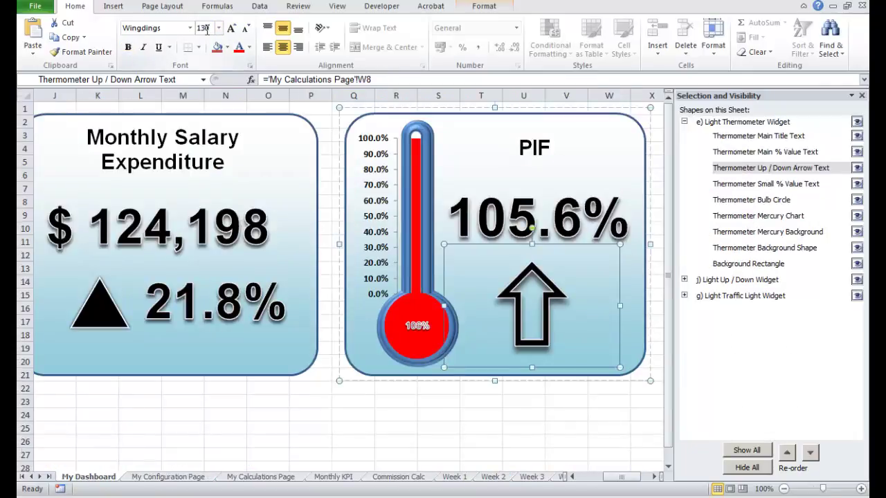
click(582, 435)
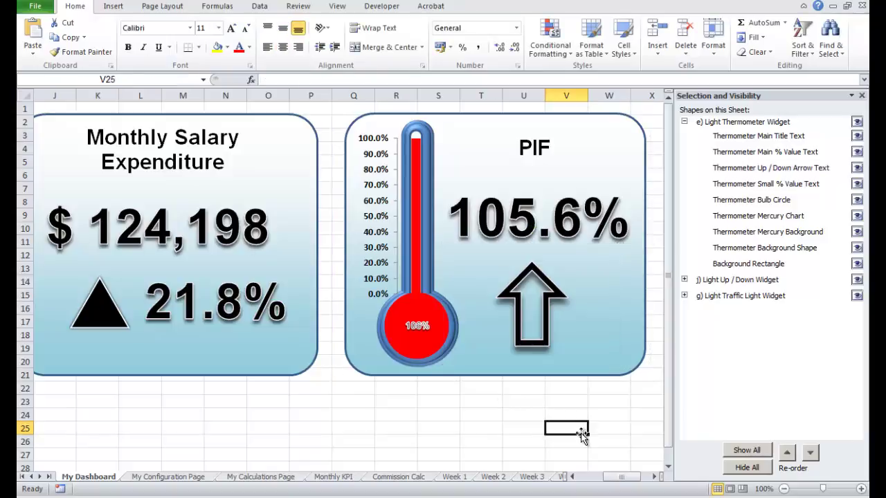
Set the dashboard thermometer's main title text to font size 36
click(536, 149)
click(537, 150)
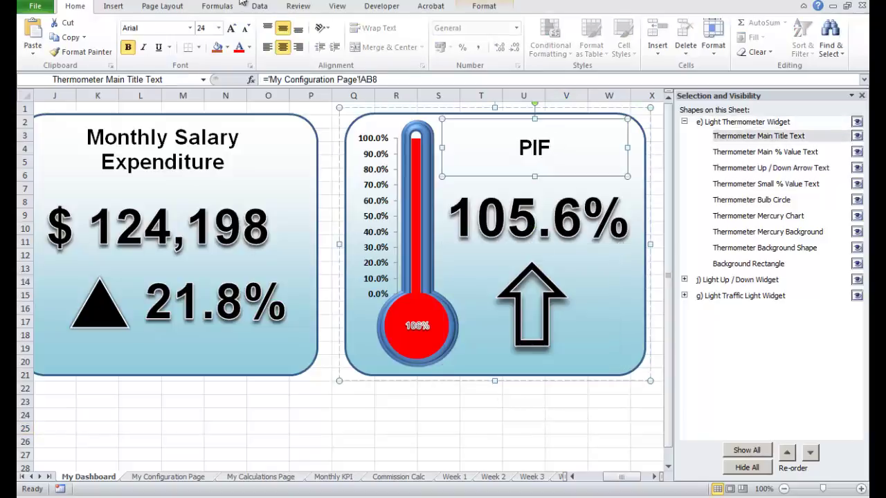
click(211, 29)
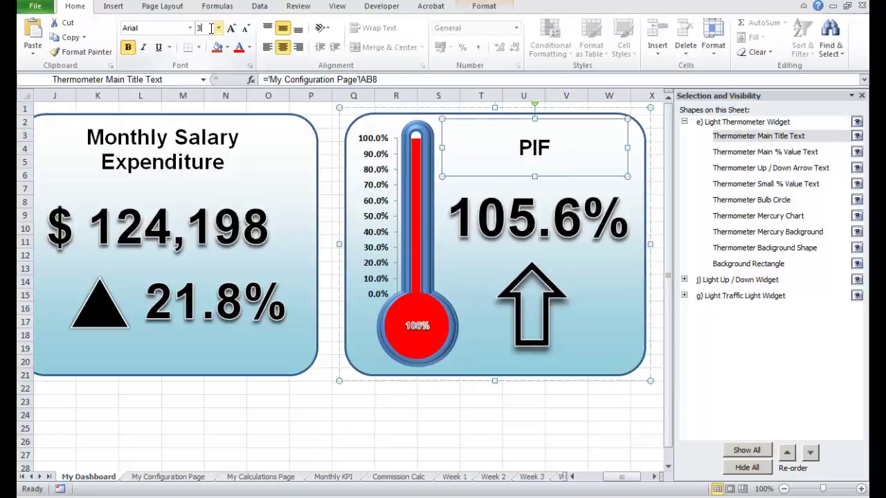
text(36)
key(Return)
click(477, 446)
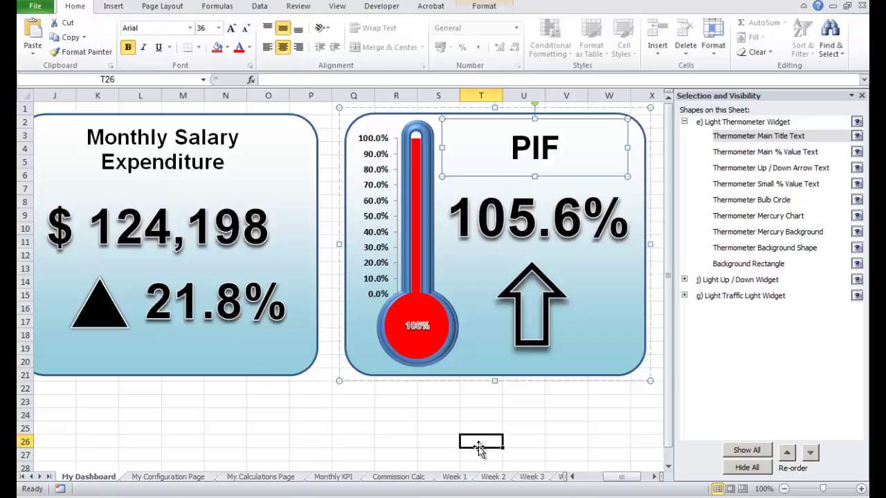
Set the dashboard thermometer's Bulb Circle text to Arial, size 30, after checking the small % value's formatting in the original widget workbook
click(777, 200)
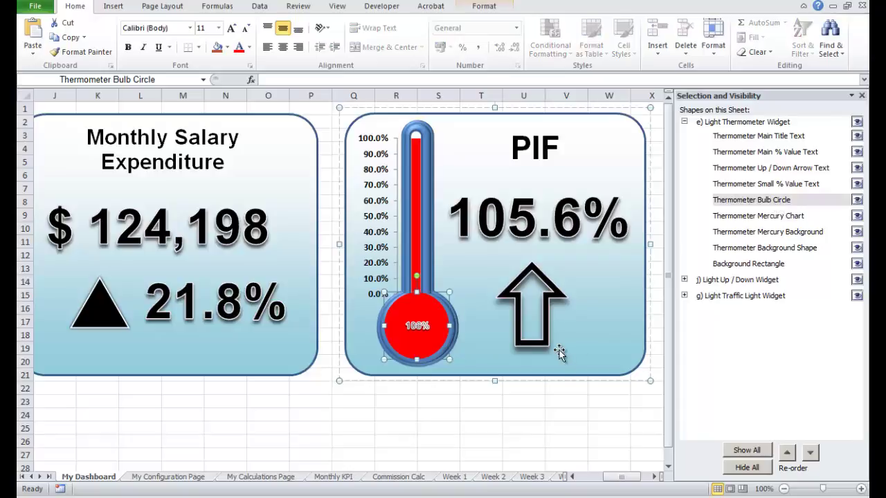
key(alt+Tab)
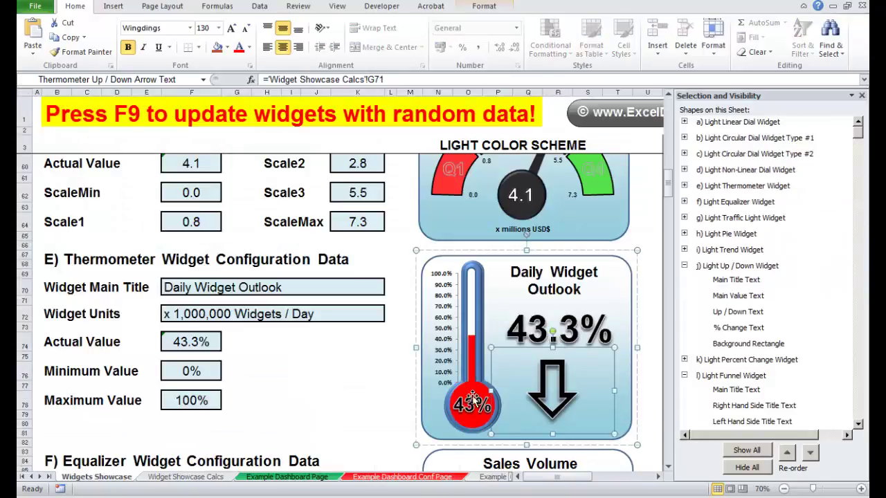
click(471, 405)
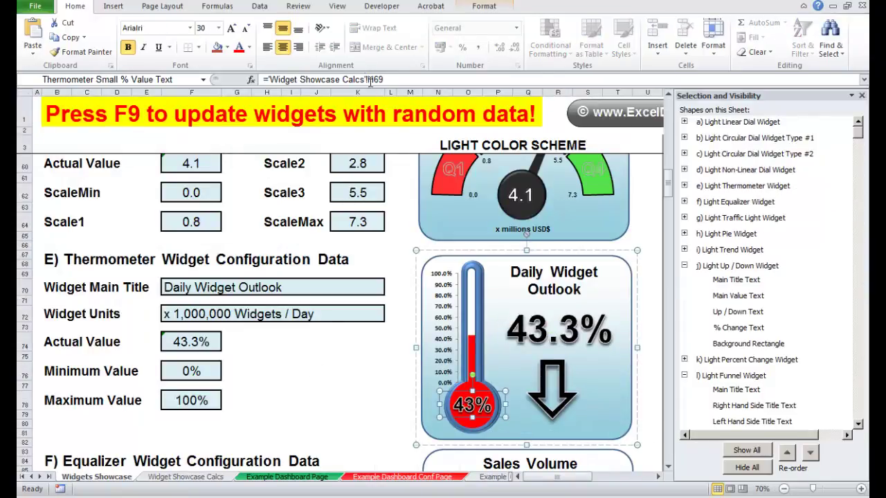
key(alt+Tab)
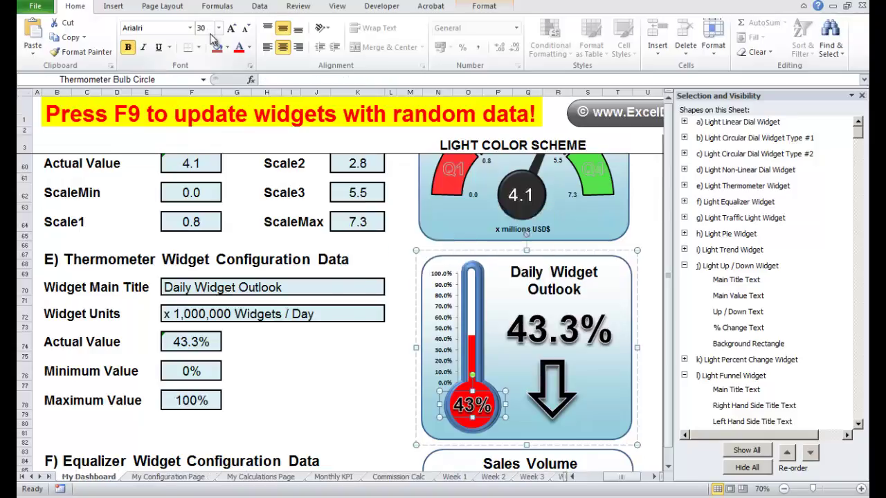
click(209, 25)
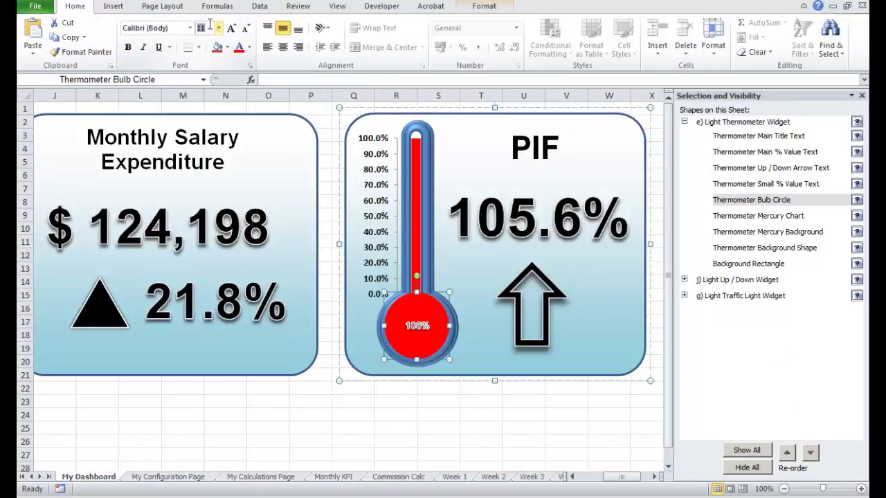
key(Return)
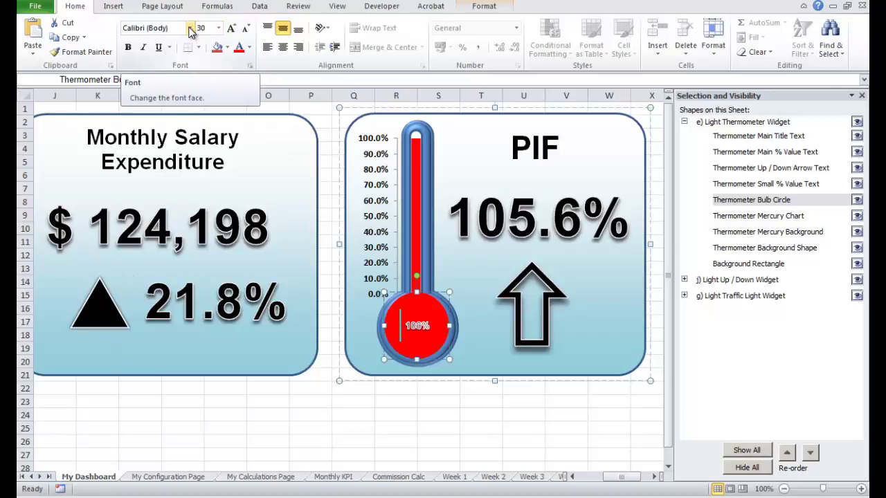
click(190, 28)
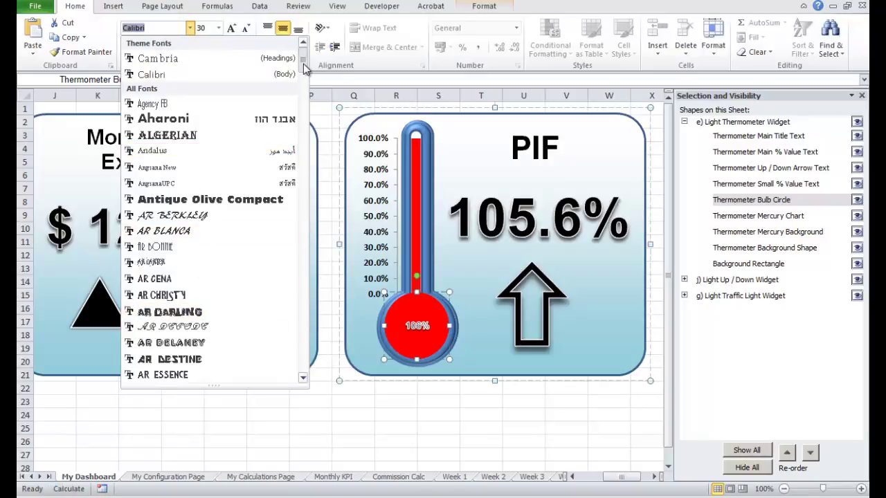
drag(303, 61, 303, 75)
click(179, 287)
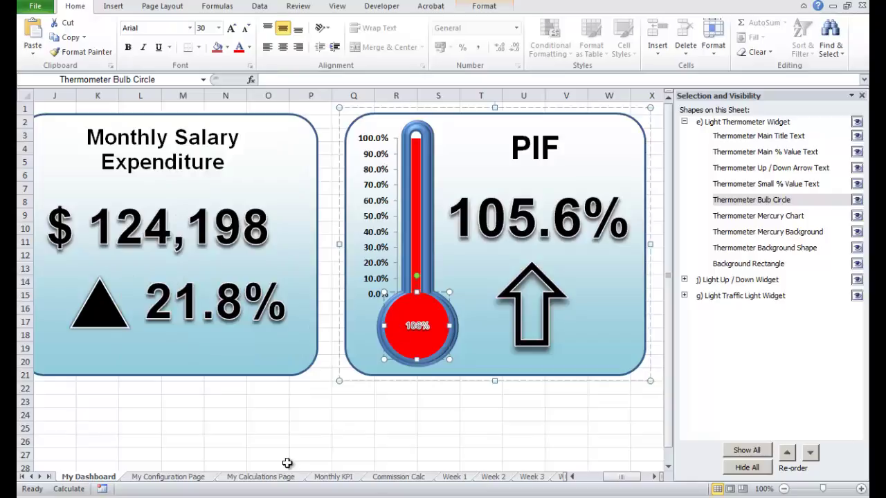
click(439, 456)
Format the dashboard thermometer's Small % Value Text inside the bulb as size 30, bold
click(423, 324)
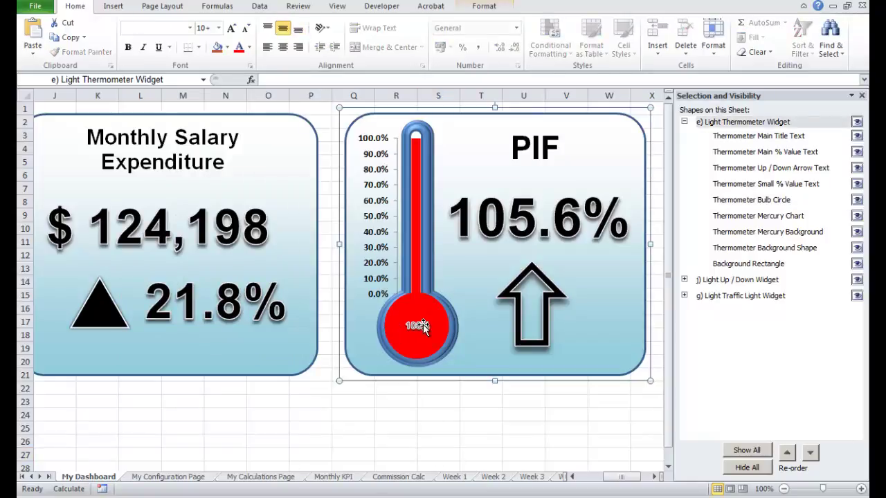
click(423, 324)
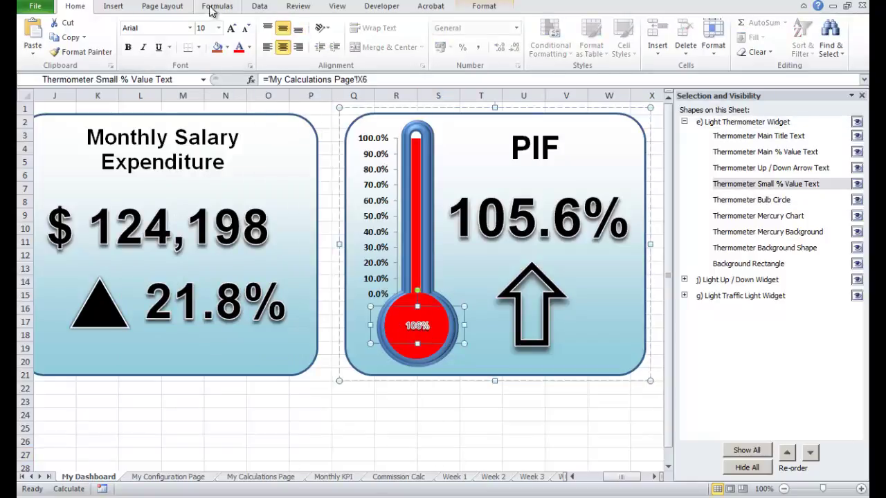
click(204, 28)
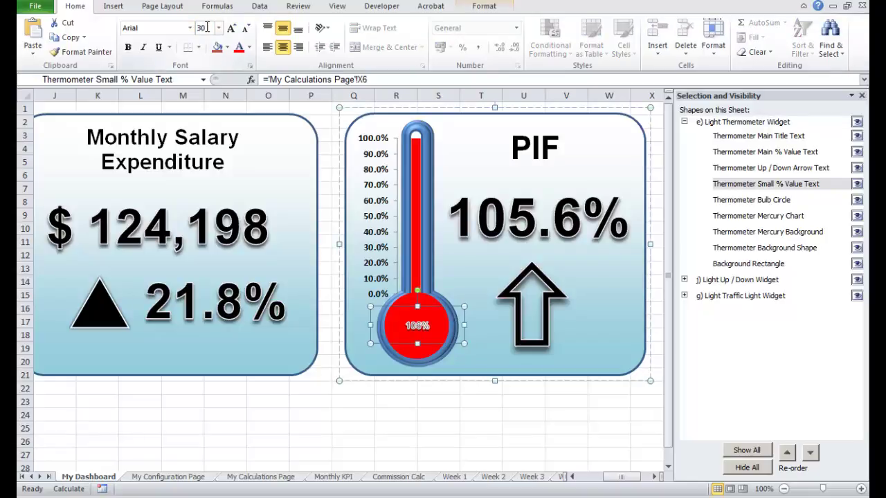
text(30)
key(Return)
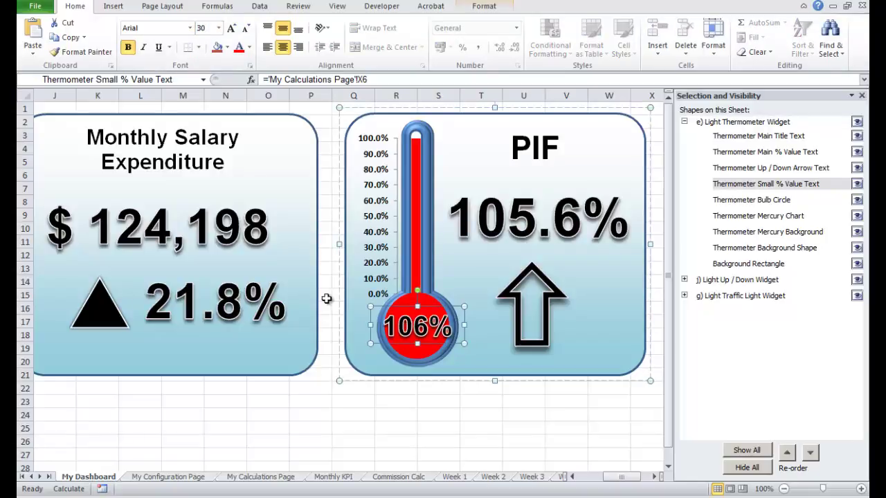
click(480, 443)
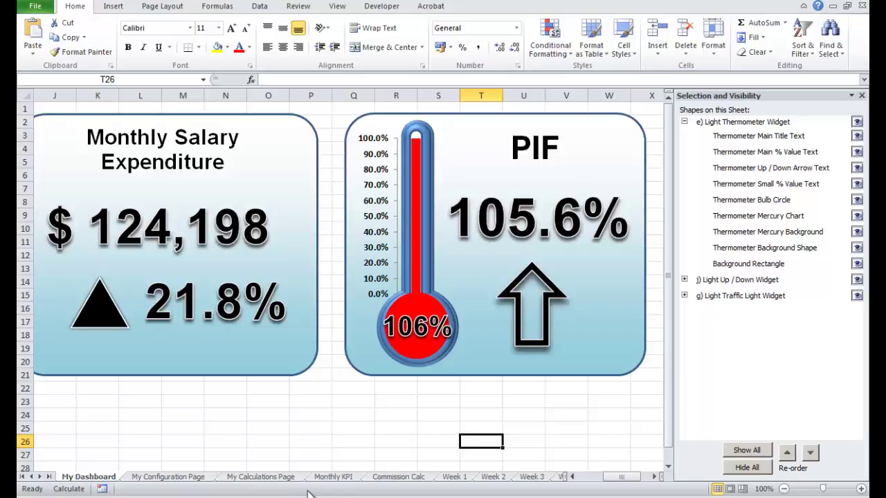
Test the thermometer with an Actual Value of 94% in AB12 of My Configuration Page and view it on My Dashboard
click(203, 481)
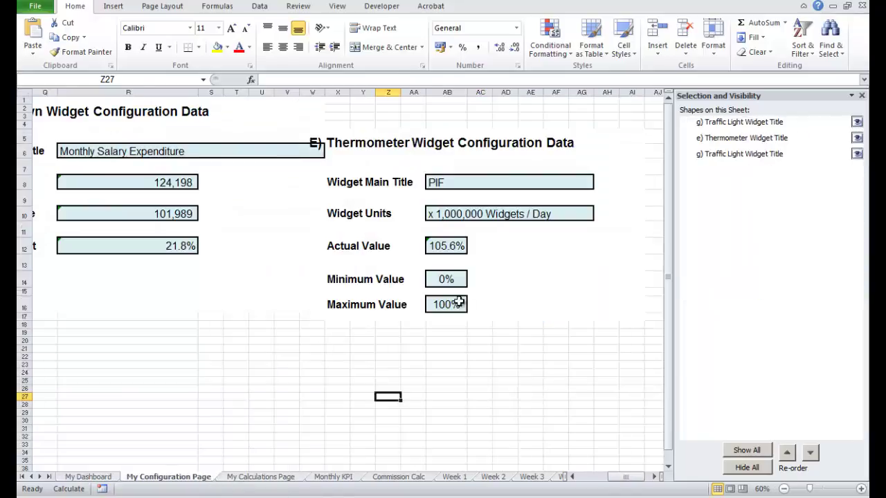
click(447, 246)
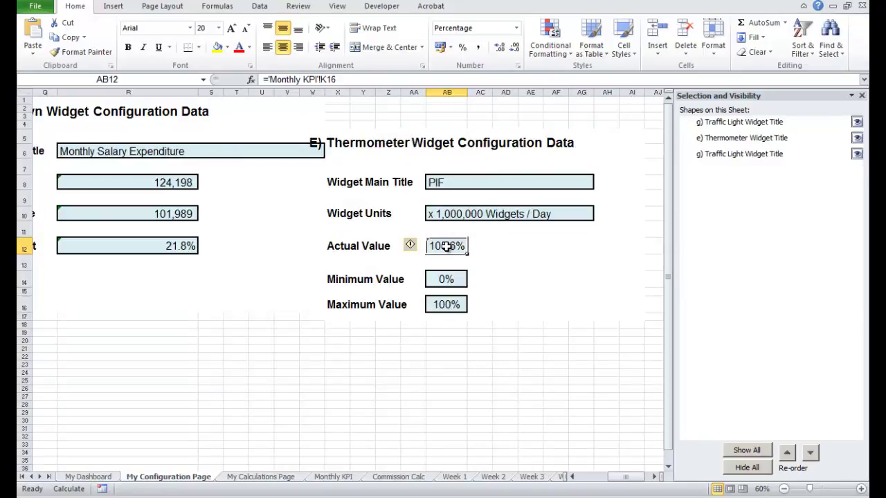
text(94%)
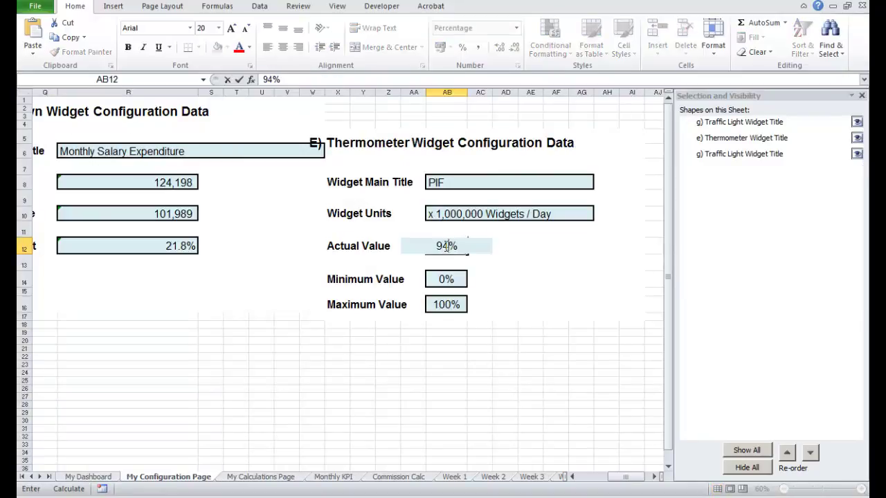
key(Return)
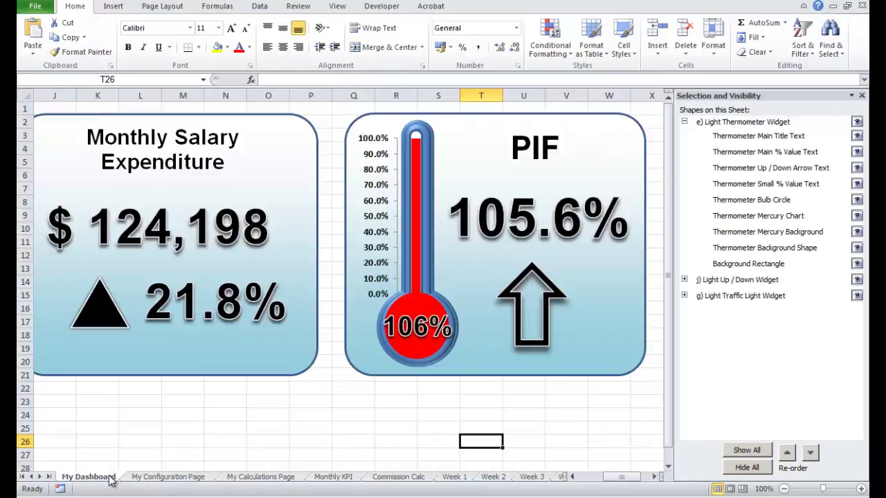
click(109, 477)
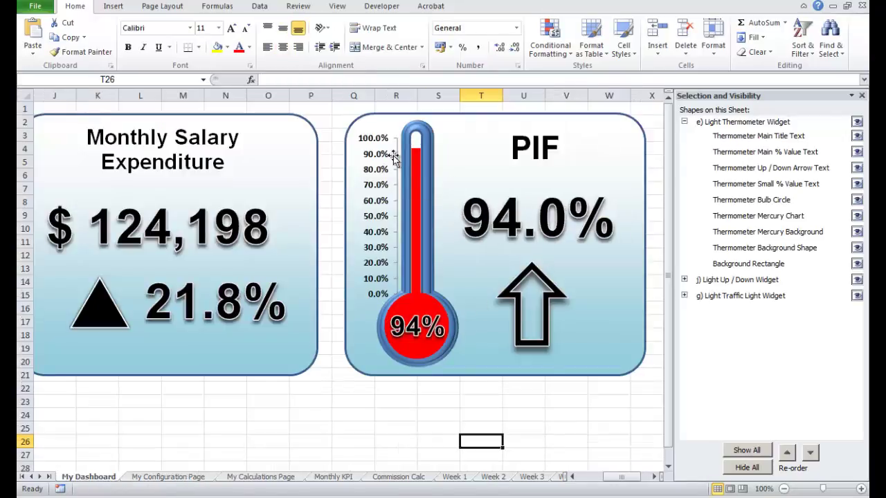
Test the thermometer with an Actual Value of 50% in AB12 and view the mercury and arrow on My Dashboard
click(178, 478)
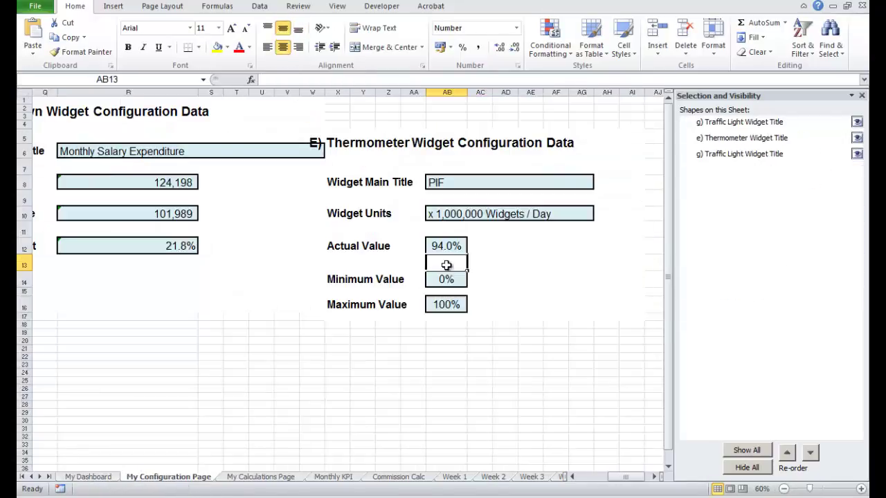
click(439, 246)
text(50%)
key(Return)
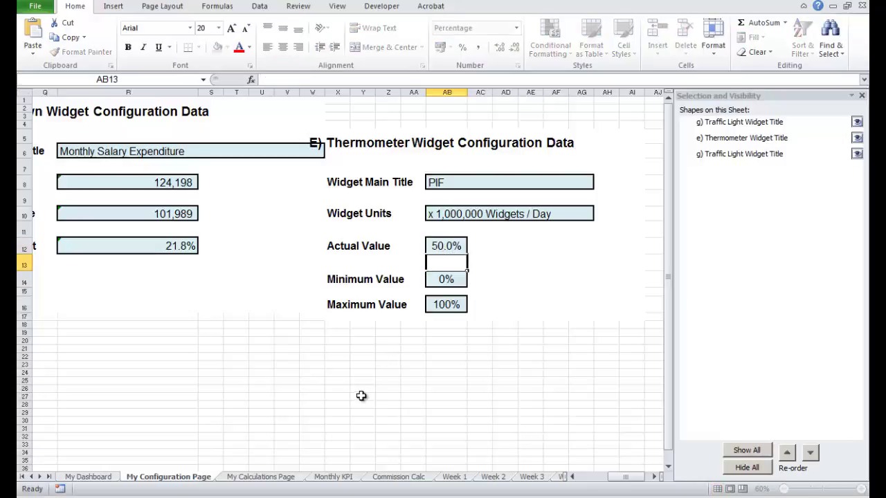
click(104, 478)
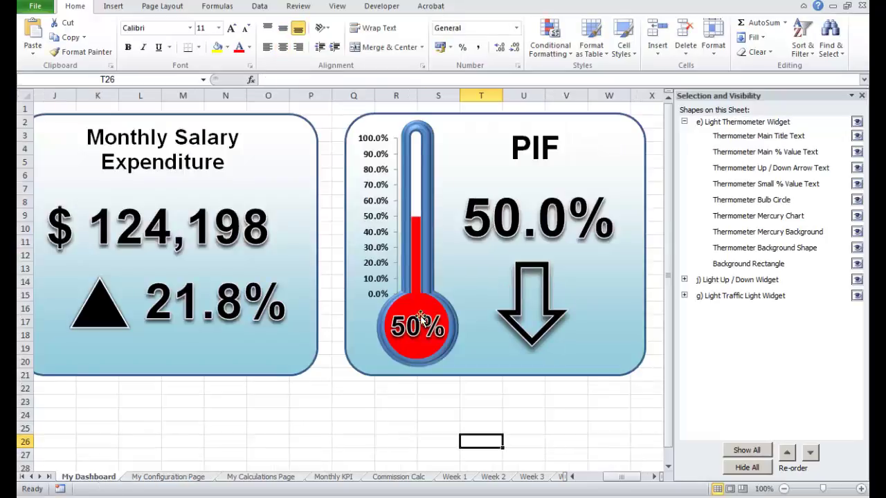
Undo both test entries in the thermometer's Actual Value cell AB12 and return to My Dashboard
click(188, 476)
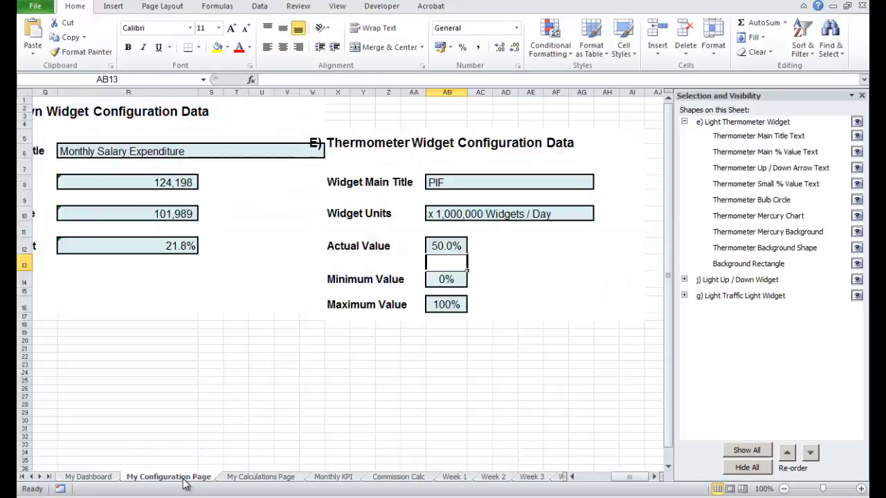
click(328, 381)
key(ctrl+z)
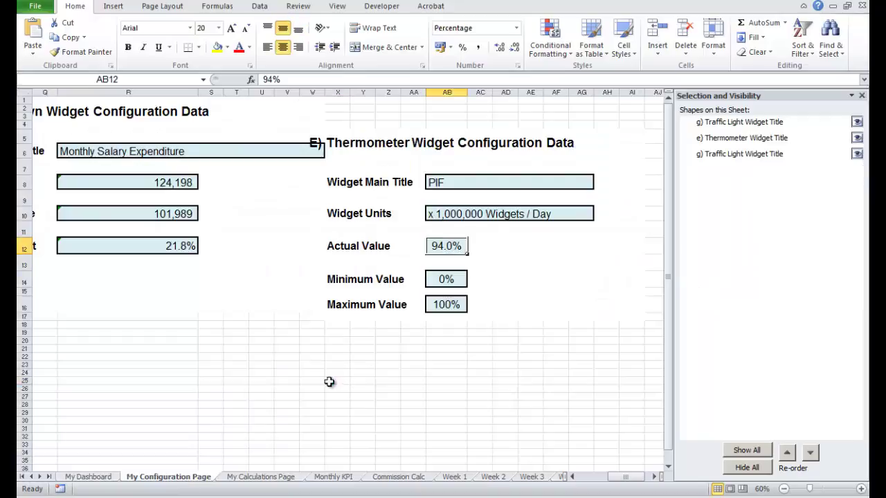
key(ctrl+y)
click(323, 381)
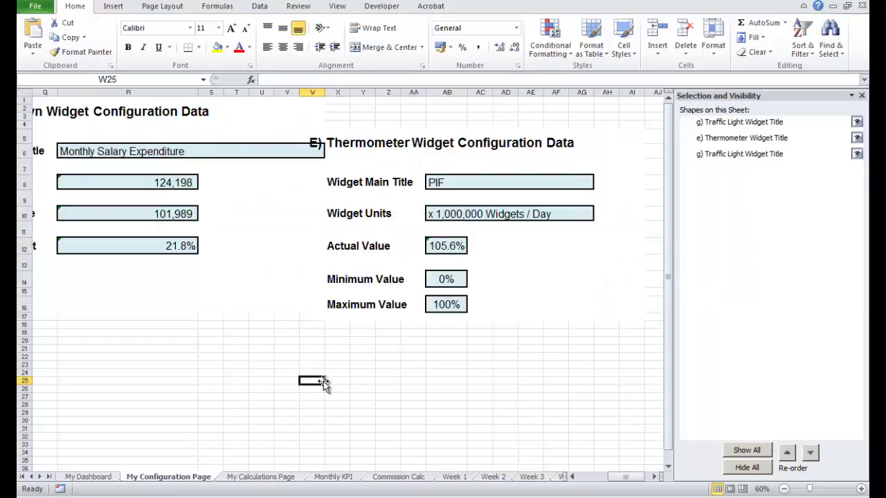
click(90, 477)
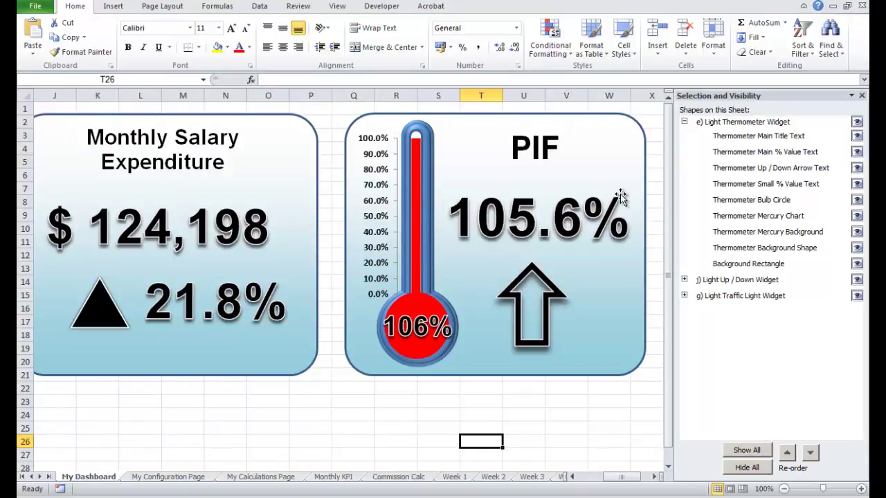
Set the fixed maximum of the Thermometer Mercury Chart's vertical axis to 1.1
click(773, 218)
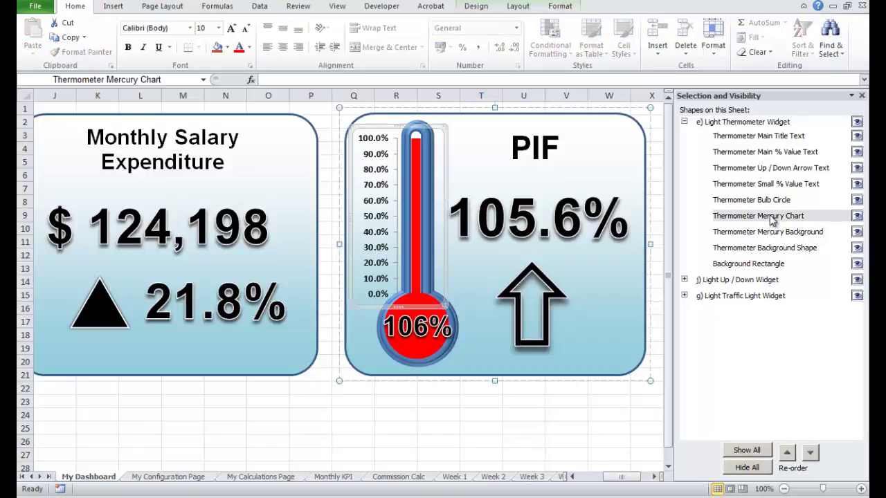
click(395, 174)
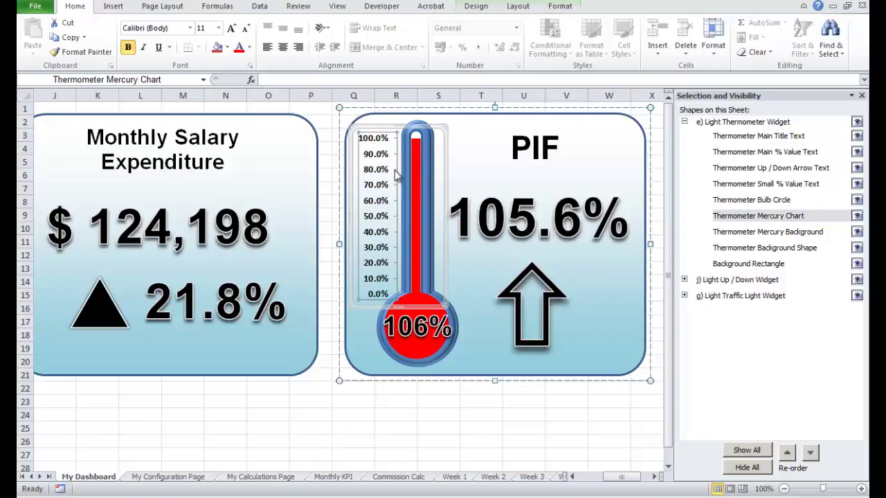
right_click(396, 176)
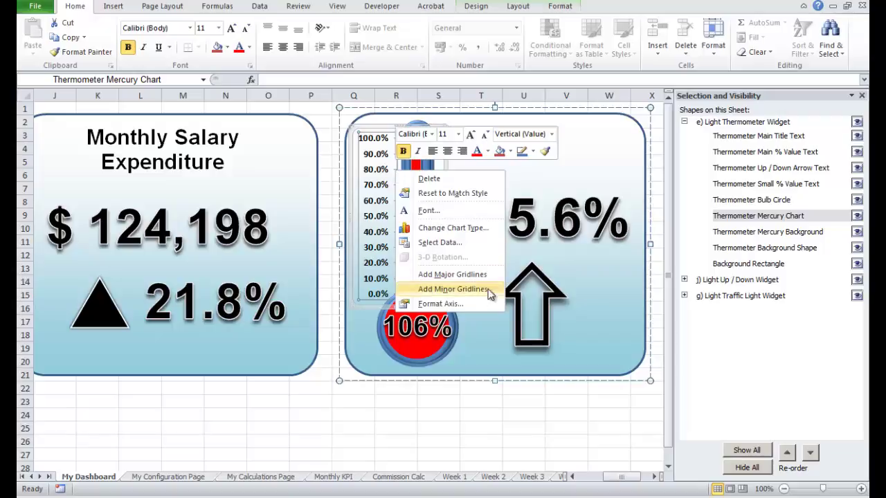
click(438, 304)
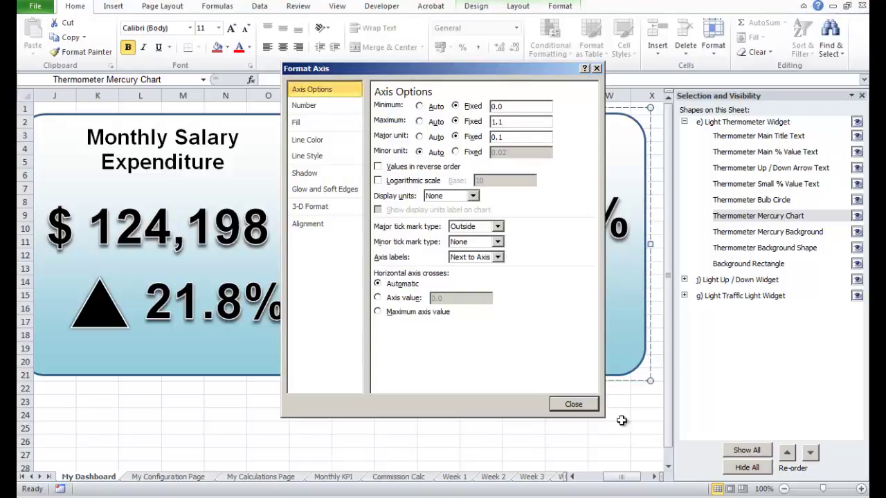
click(580, 405)
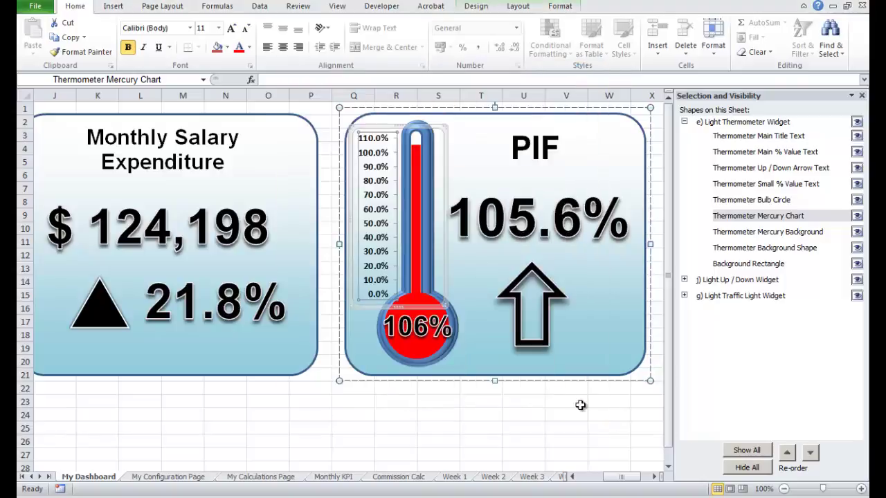
click(542, 427)
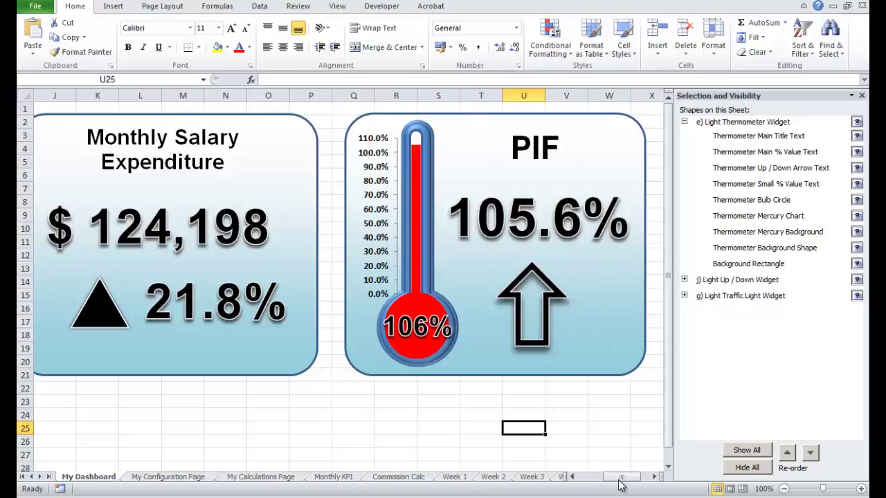
drag(620, 477, 611, 478)
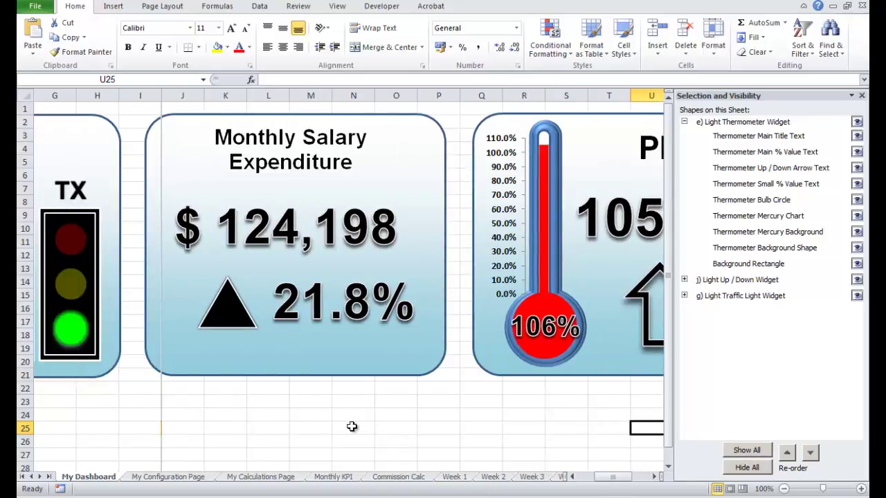
Test the Up/Down widget with a Widget Value of 50,000 in R8 of My Configuration Page and view it on My Dashboard
click(319, 417)
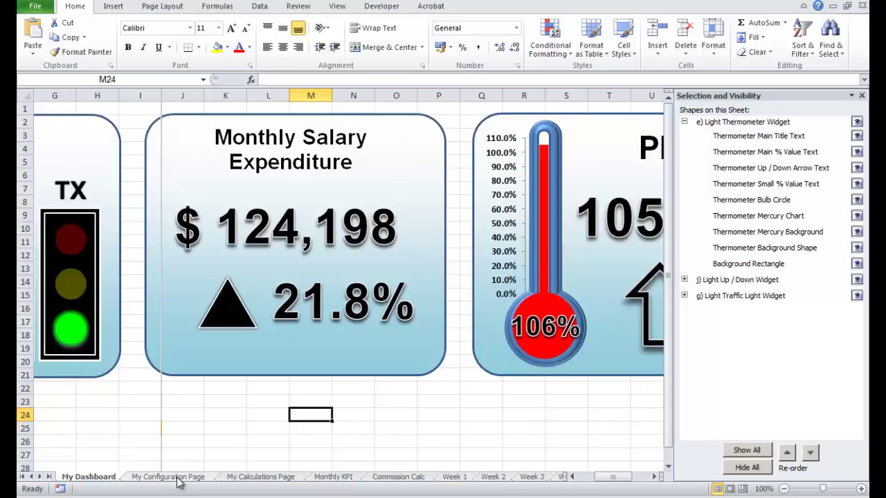
click(168, 477)
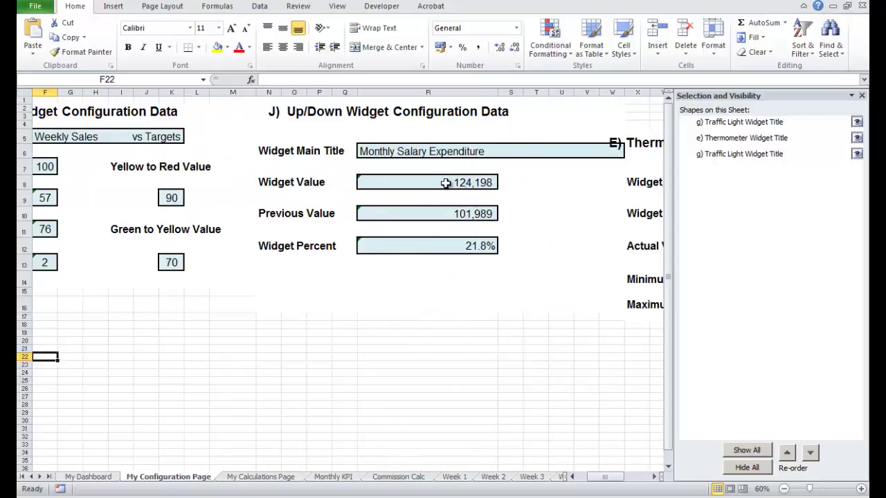
click(439, 213)
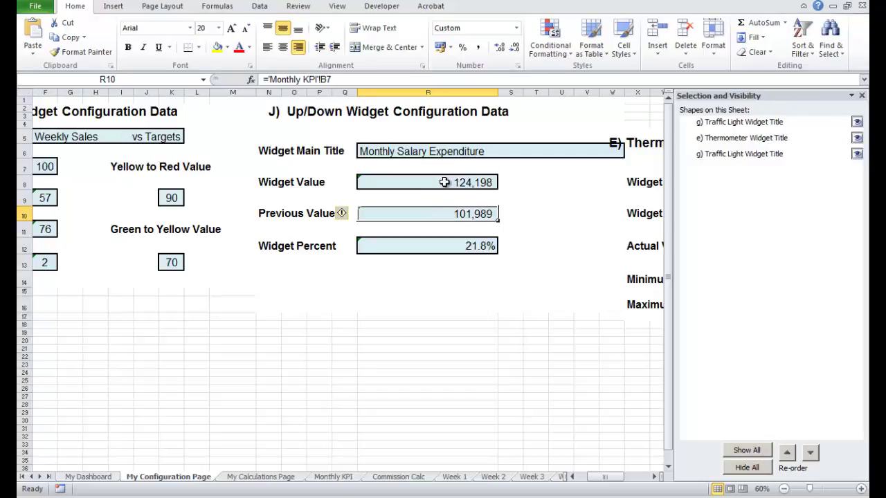
click(444, 182)
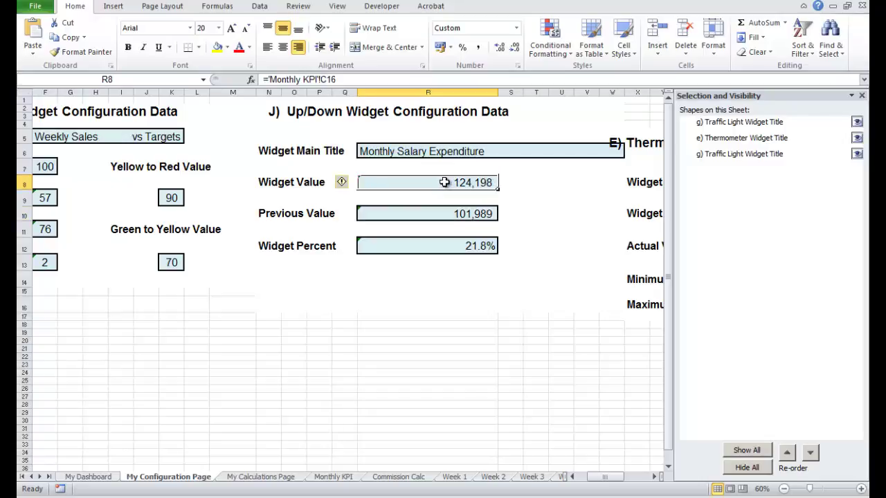
text(50)
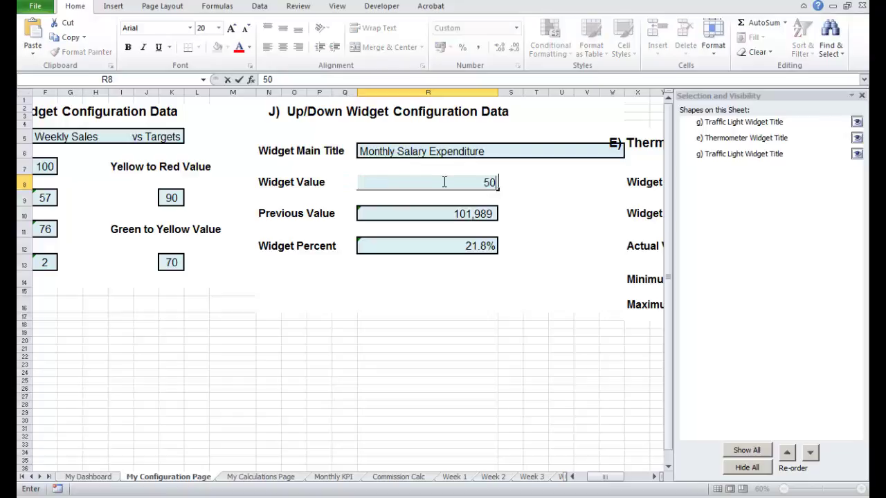
text(,000)
key(Return)
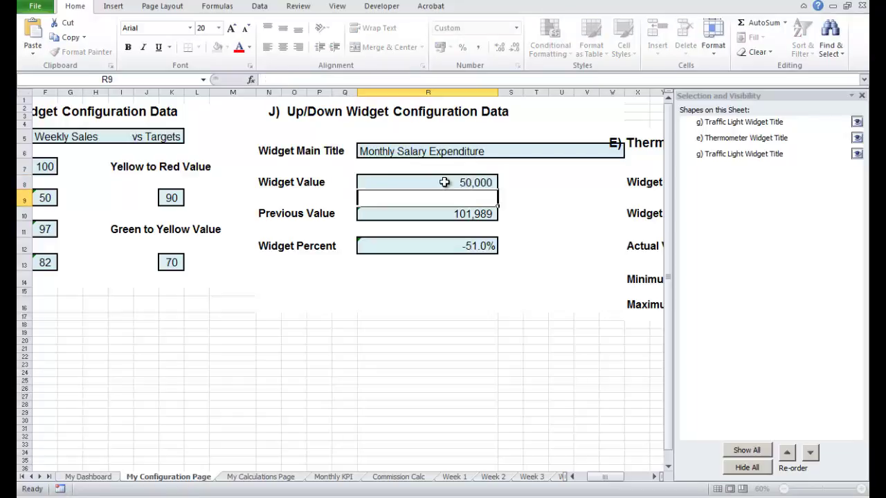
click(100, 478)
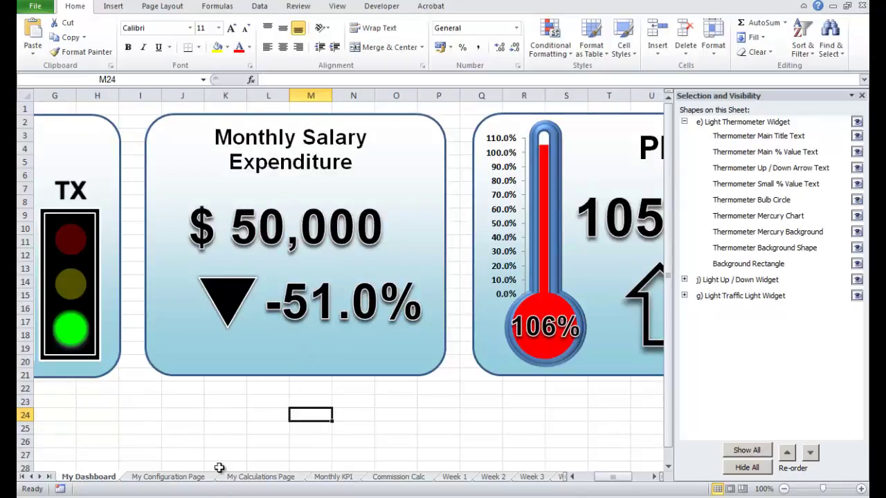
Undo the test entry in the Up/Down widget's Widget Value cell R8 and return to the traffic light widget on My Dashboard
click(196, 478)
click(390, 405)
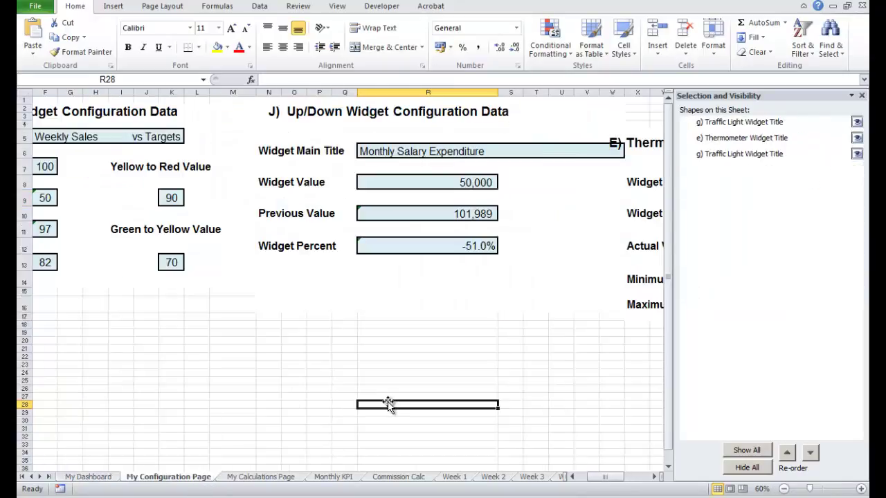
key(ctrl+z)
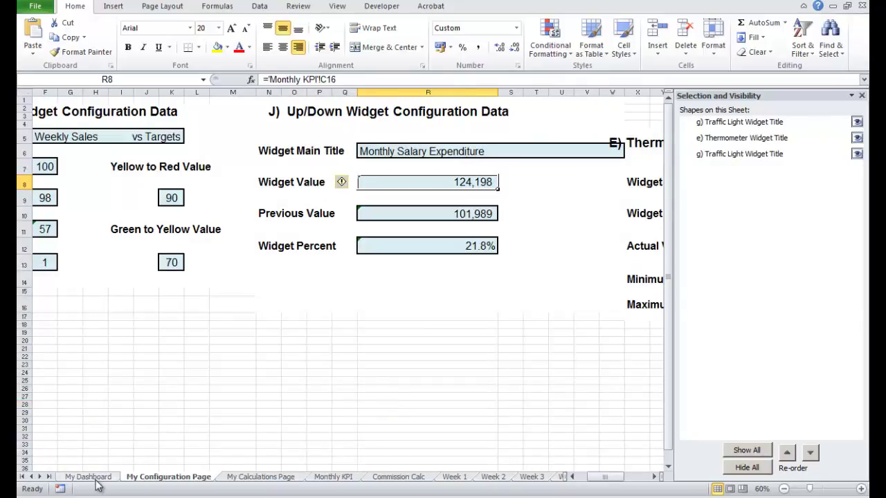
click(91, 477)
click(207, 421)
key(Home)
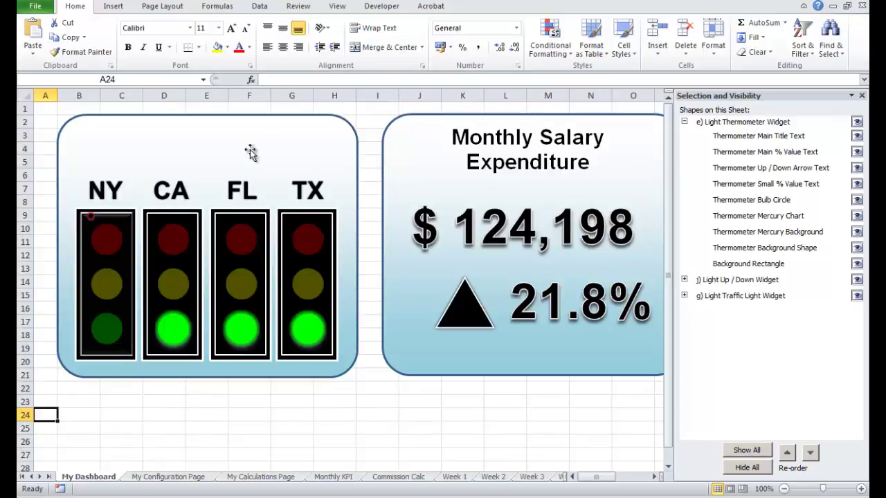
Link the Traffic Light Main Title Text box to the Widget Main Title cell F5 of My Configuration Page
click(684, 122)
click(685, 153)
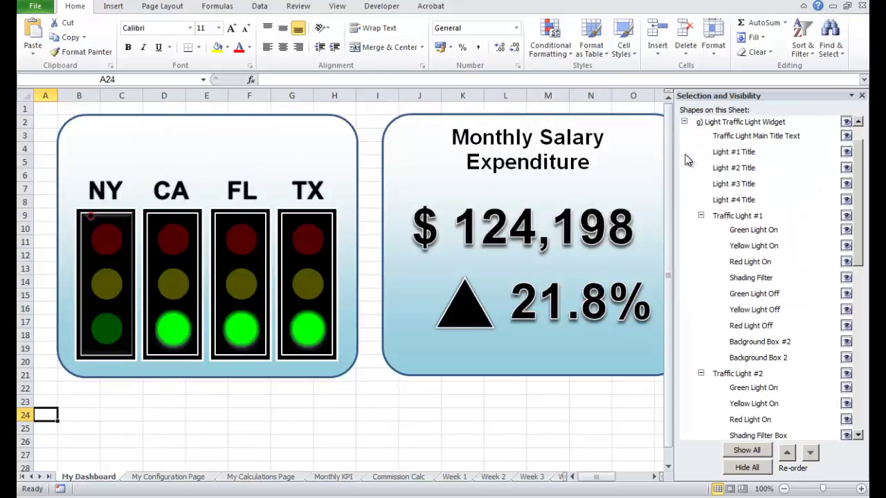
click(782, 137)
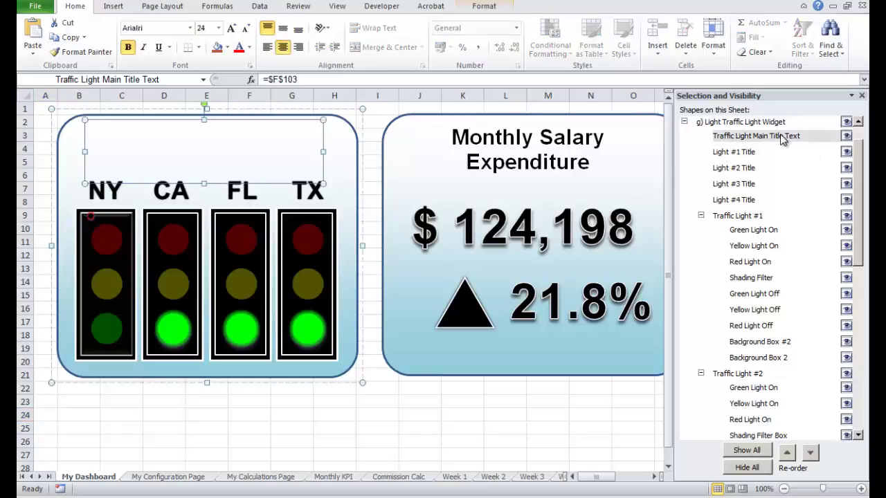
drag(298, 80, 260, 80)
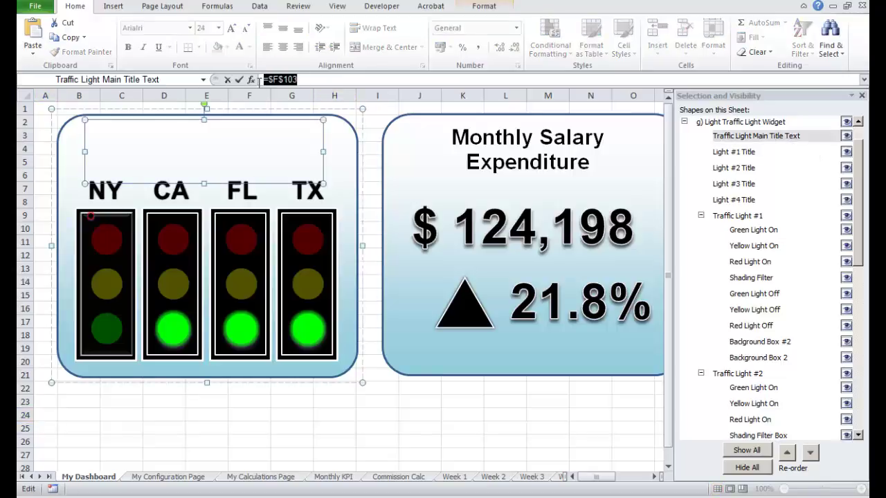
text(=)
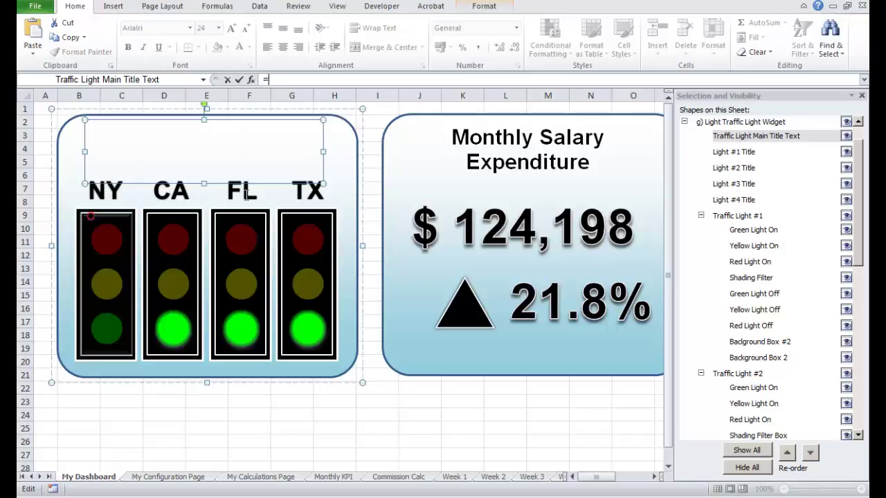
click(178, 479)
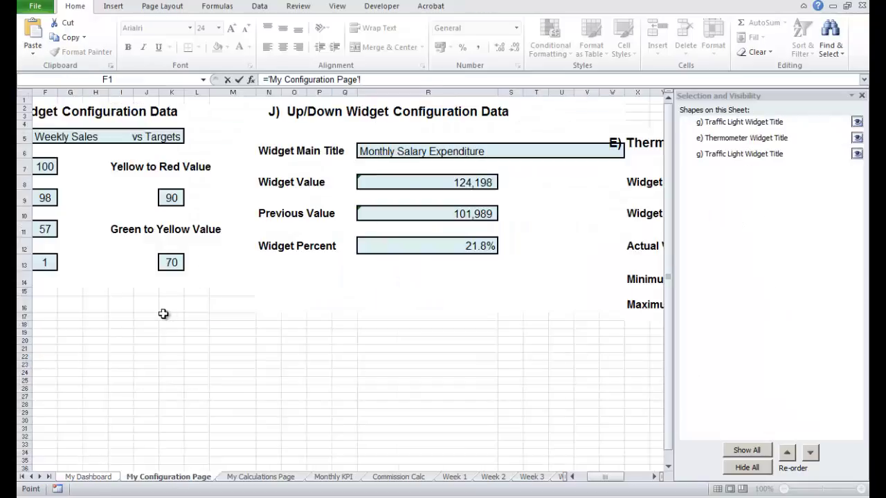
drag(607, 478, 595, 478)
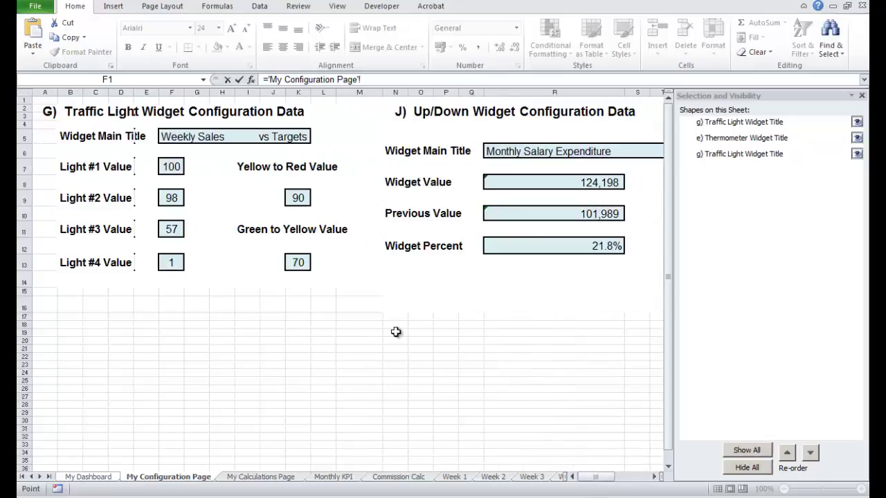
click(170, 136)
key(Return)
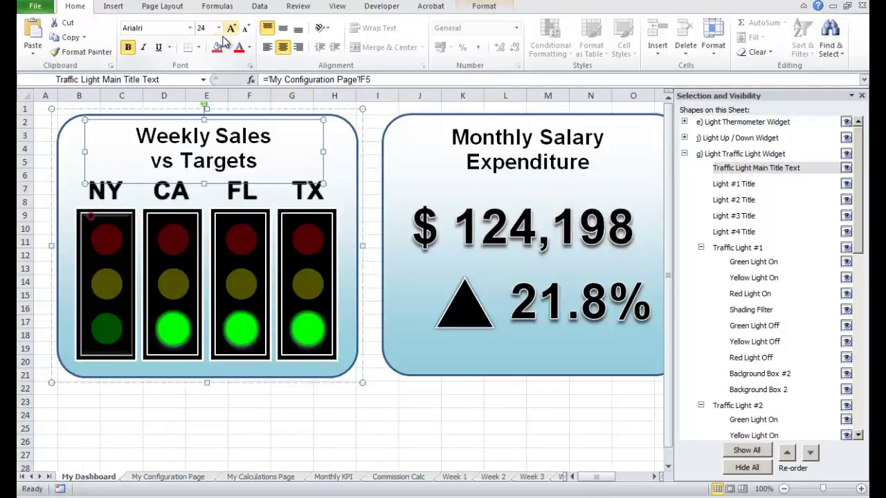
click(291, 454)
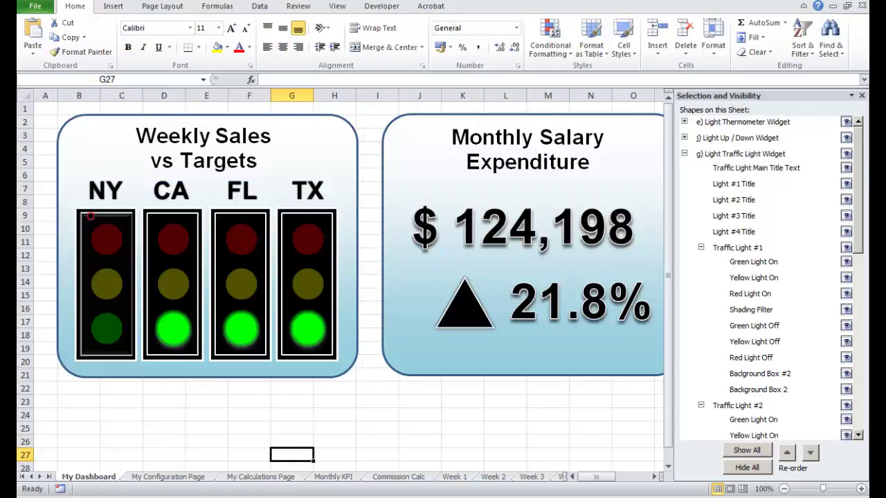
Collapse the Traffic Light #1 to Traffic Light #4 groups in the sheet's shape list
drag(861, 164, 861, 184)
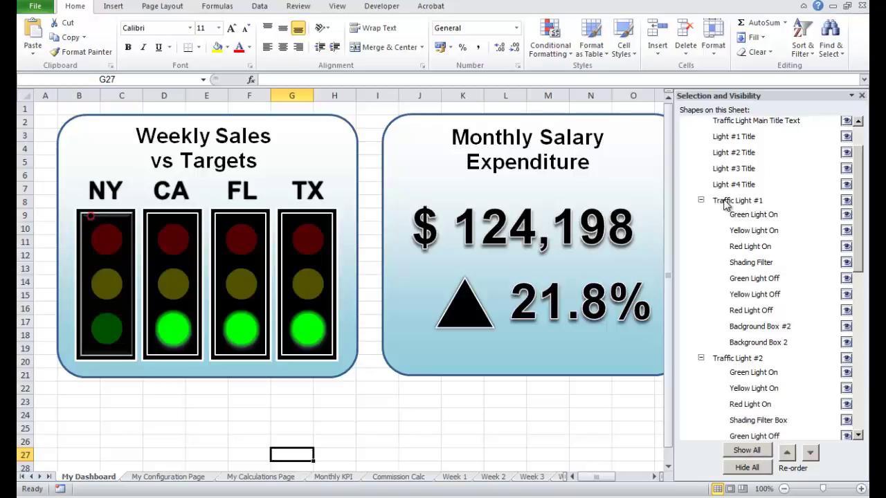
click(701, 200)
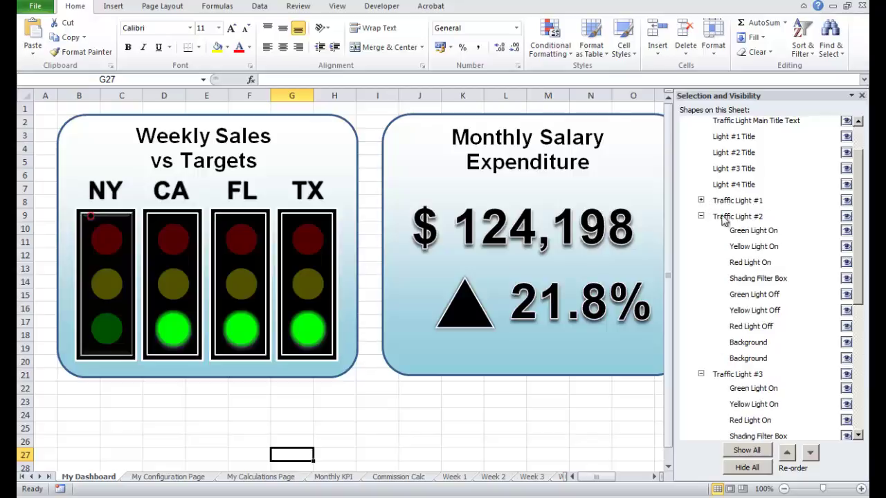
click(701, 216)
click(701, 233)
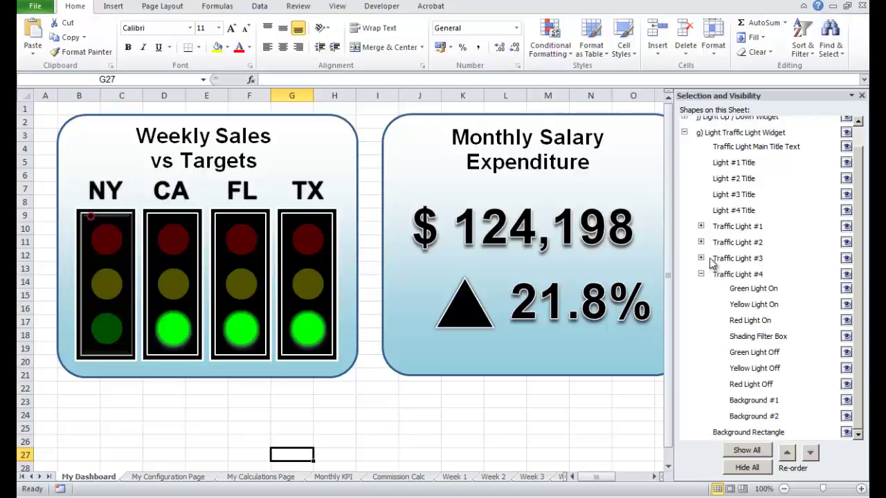
click(701, 274)
click(591, 418)
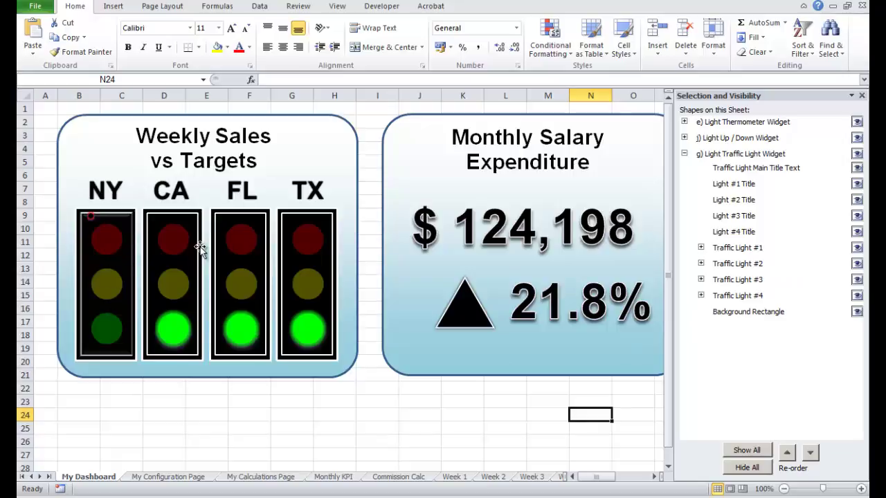
Examine the cell links of Traffic Light #2's Green Light On, Yellow Light On and Red Light On shapes
click(701, 263)
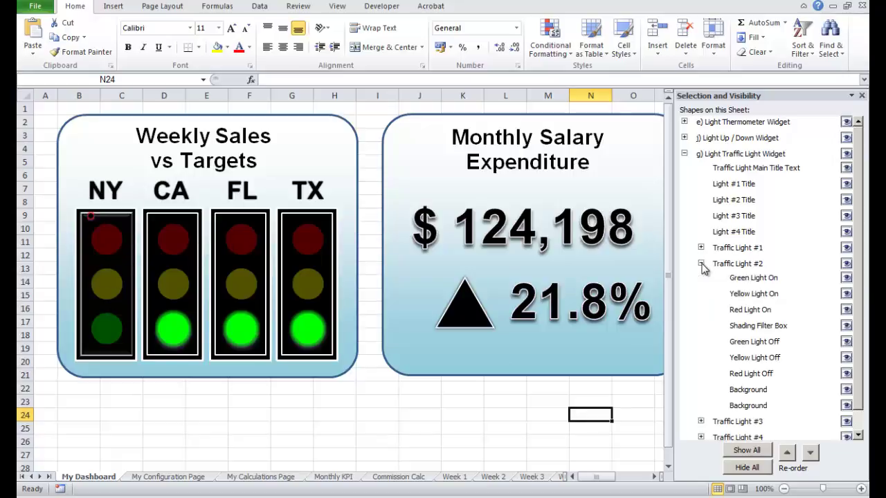
scroll(861, 197, down, 1)
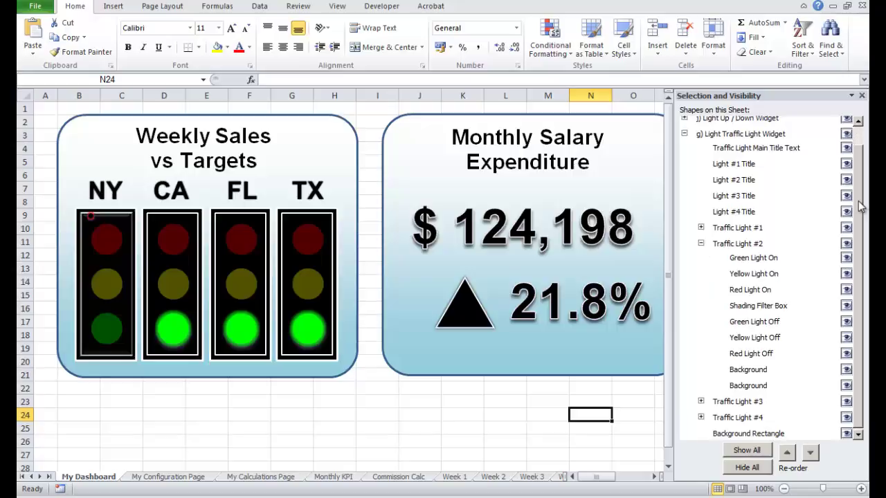
click(753, 259)
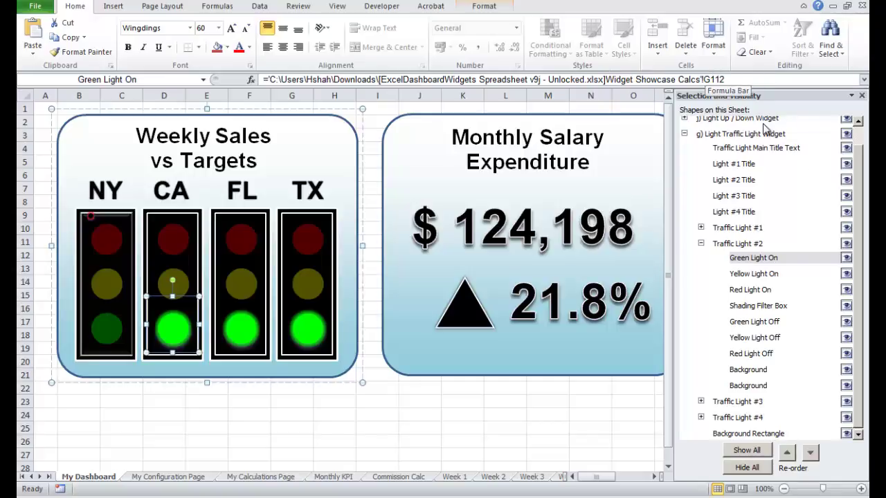
click(761, 274)
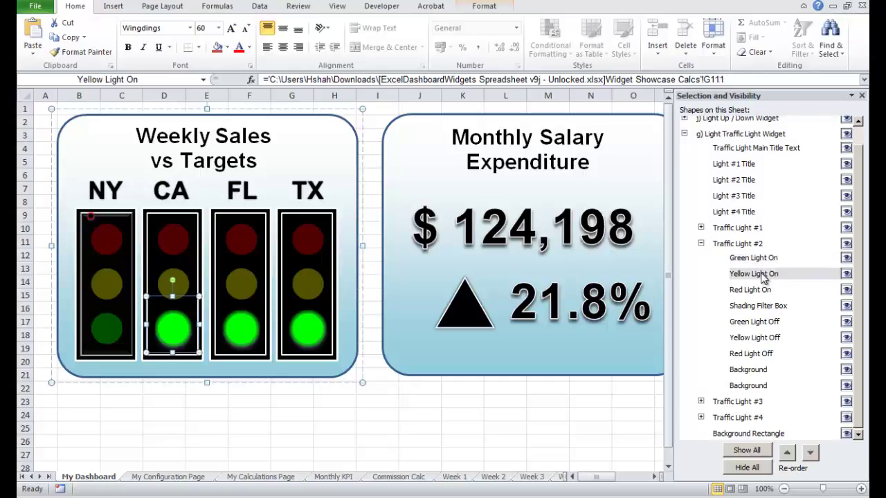
click(747, 291)
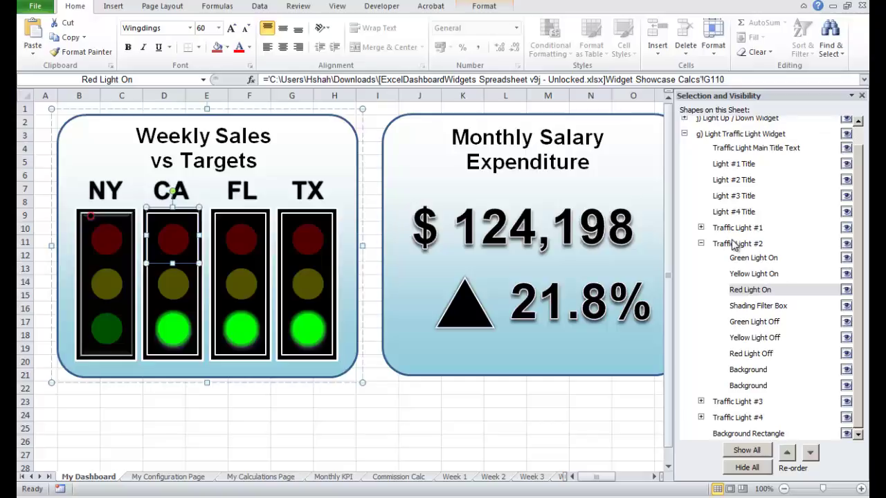
Check the traffic light's Value #1 link in C6 of My Calculations Page against the light values on My Configuration Page
click(269, 478)
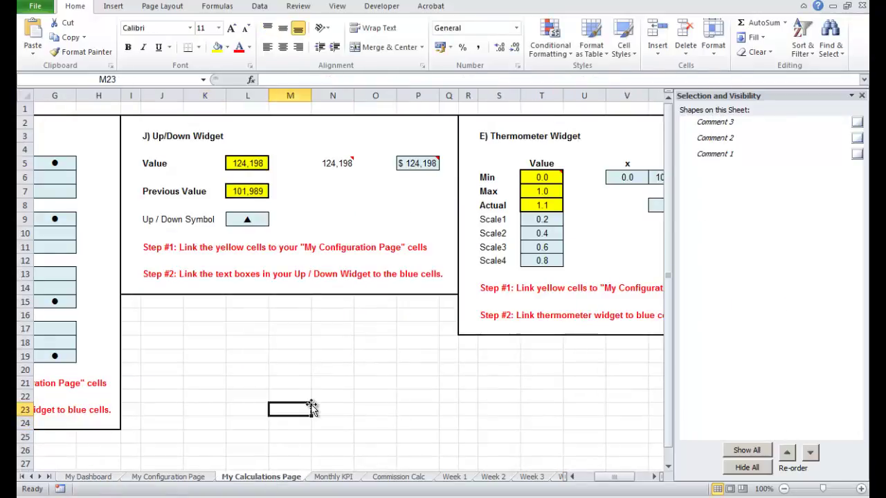
key(Home)
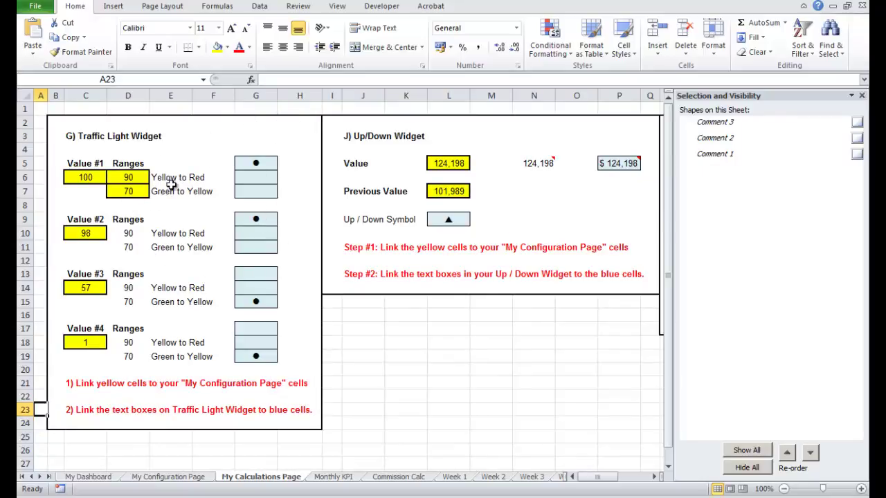
click(89, 179)
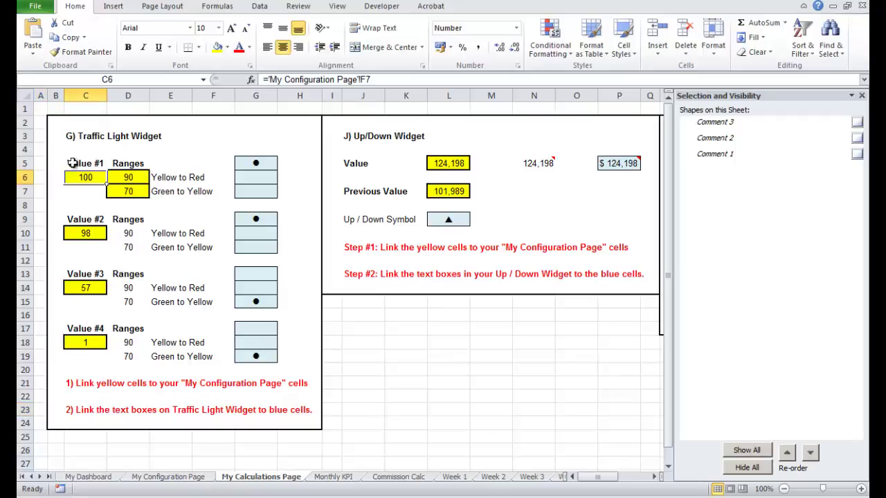
click(166, 477)
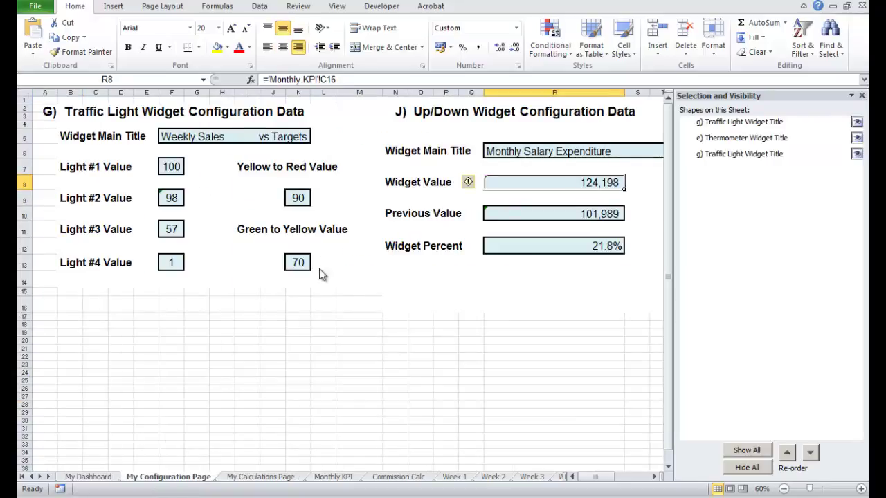
drag(655, 478, 594, 481)
click(254, 478)
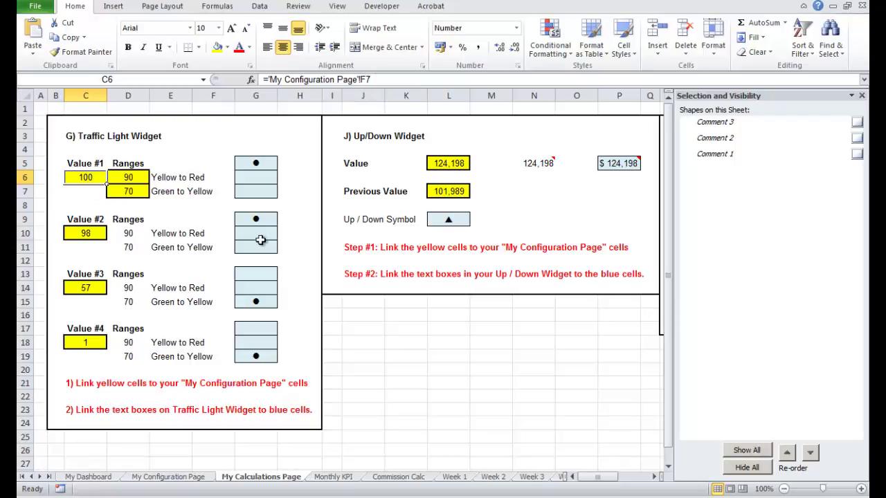
Check the Value #2 link in C10 of My Calculations Page and the formula in its source cell F9 on My Configuration Page
click(96, 233)
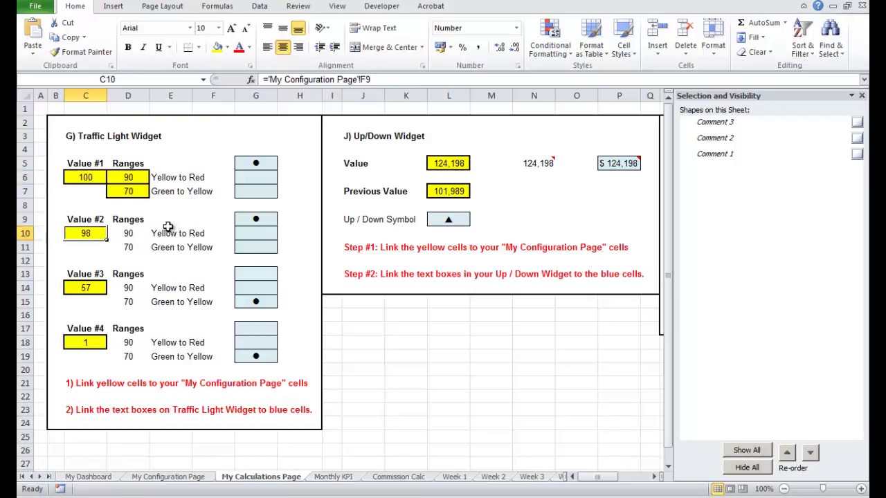
click(168, 477)
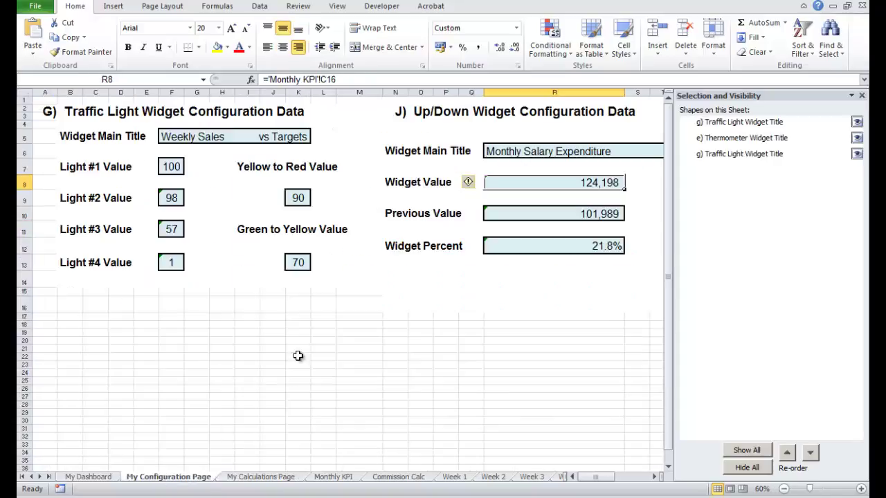
click(178, 198)
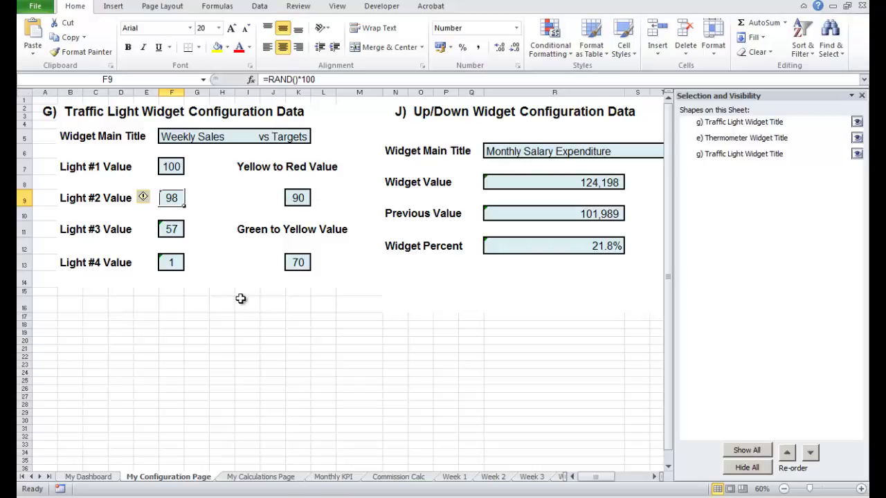
Set the Light #2 Value in F9 of My Configuration Page to 80 and check its indicator cells on My Calculations Page
click(242, 478)
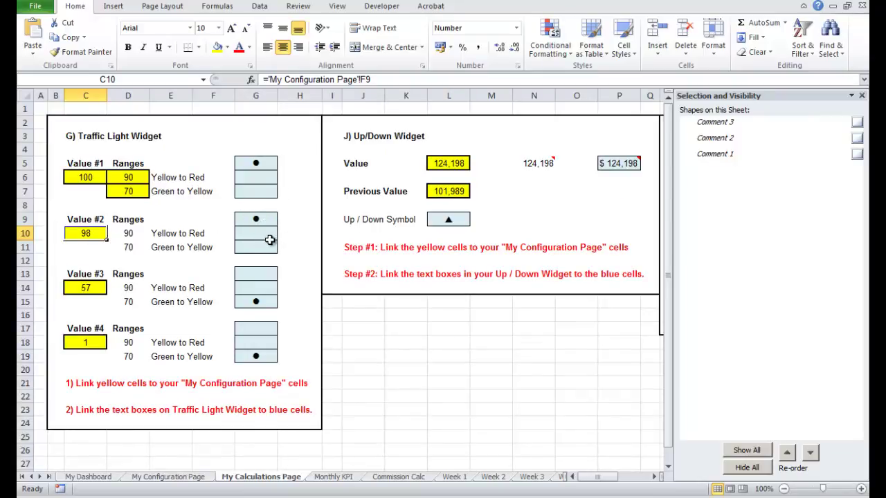
click(187, 478)
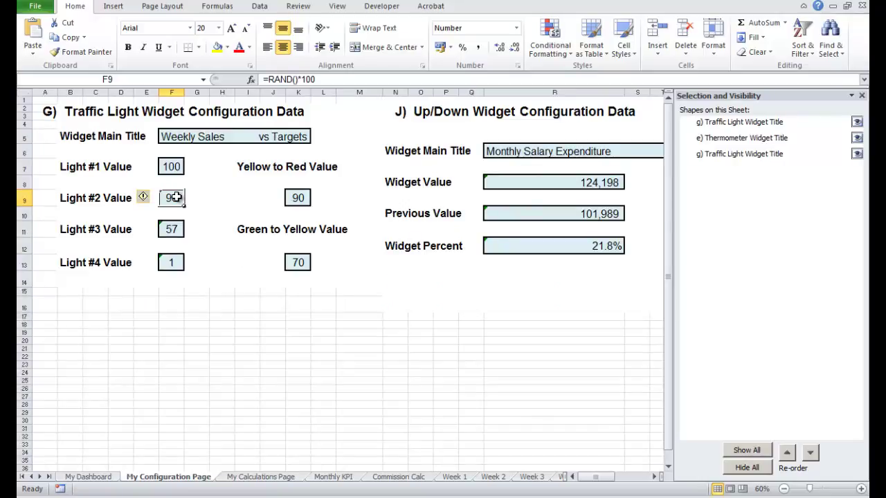
click(197, 365)
click(171, 198)
text(80)
key(Return)
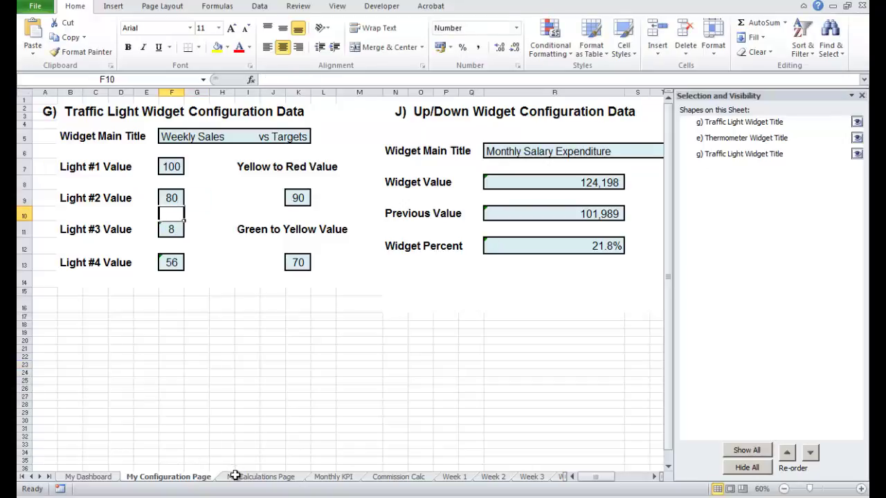
click(261, 477)
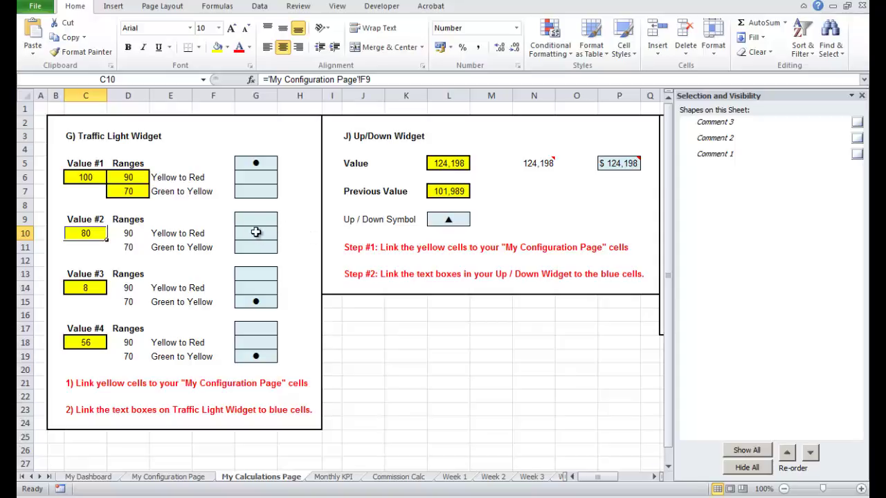
Set the Light #2 Value in F9 of My Configuration Page to 20 and check its indicator cells on My Calculations Page
click(181, 477)
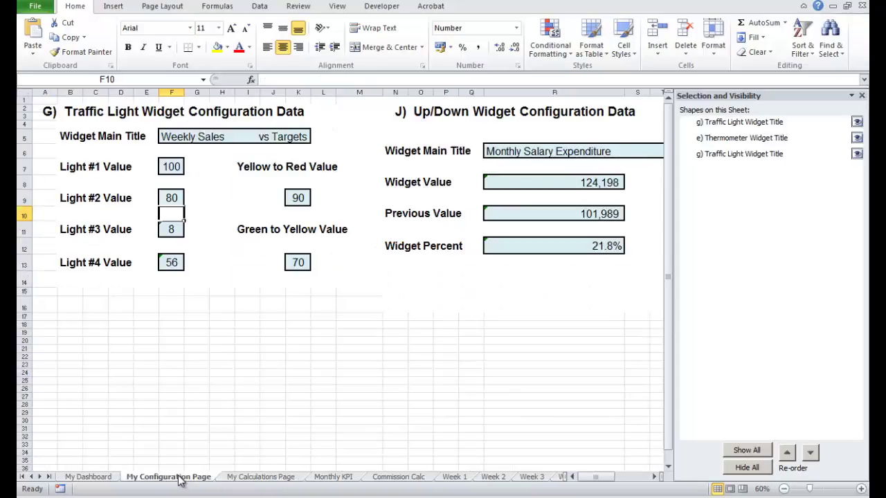
click(175, 199)
text(20)
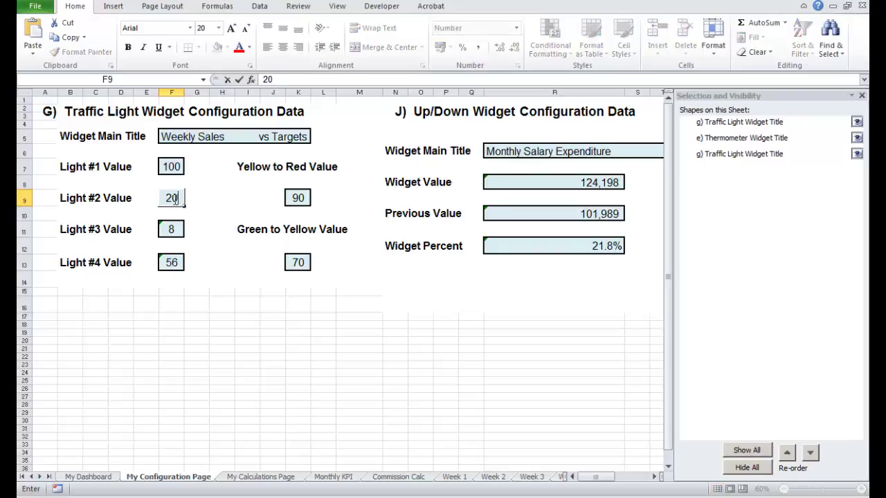
key(Return)
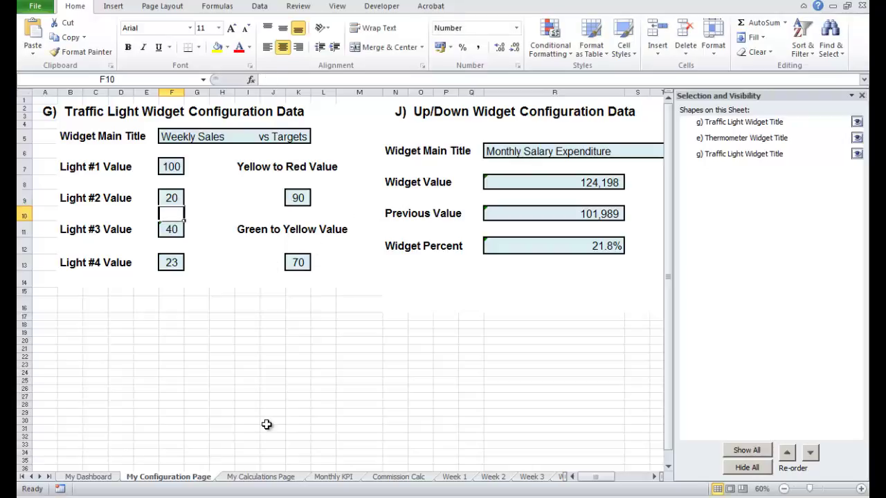
click(257, 477)
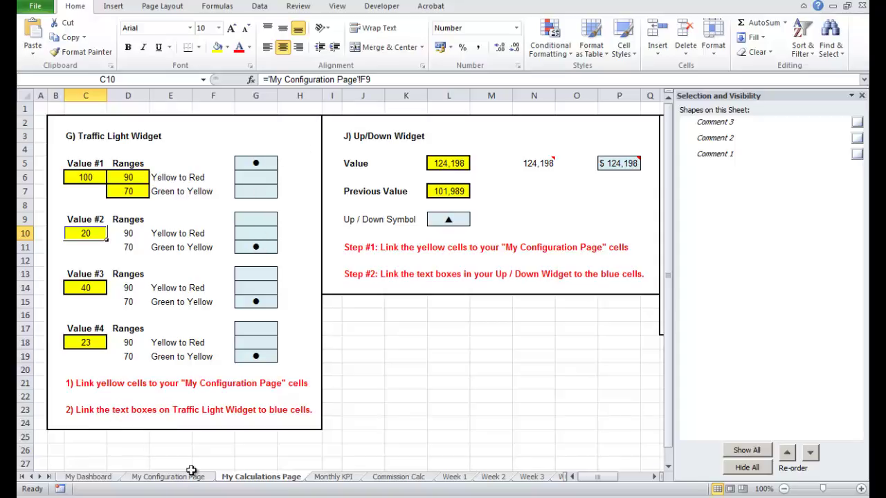
Compare the four traffic lights on My Dashboard with the indicator cells in column G of My Calculations Page
click(96, 477)
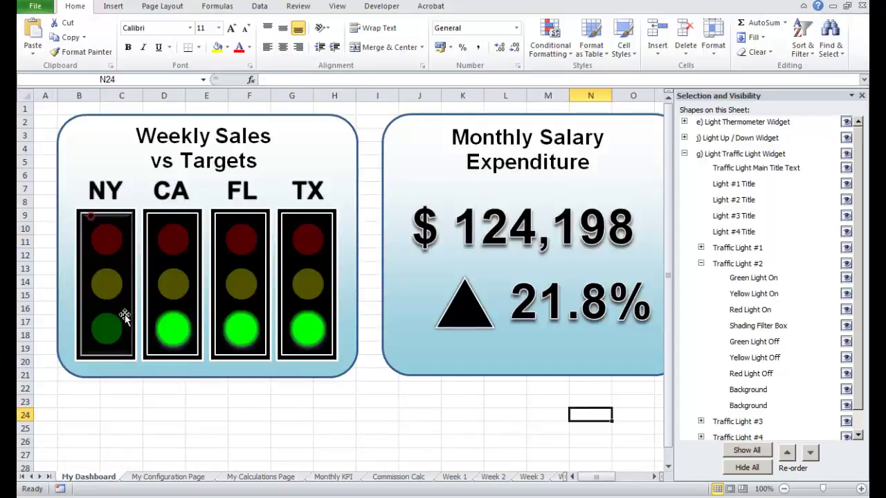
click(249, 479)
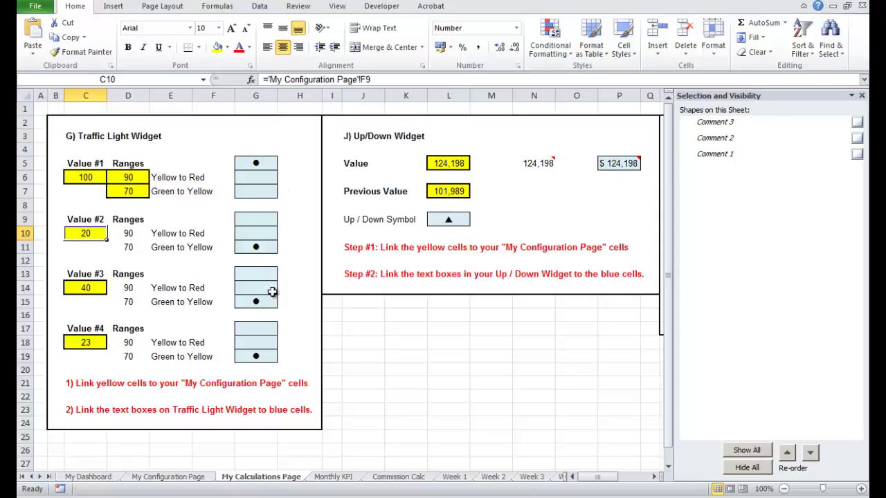
click(106, 483)
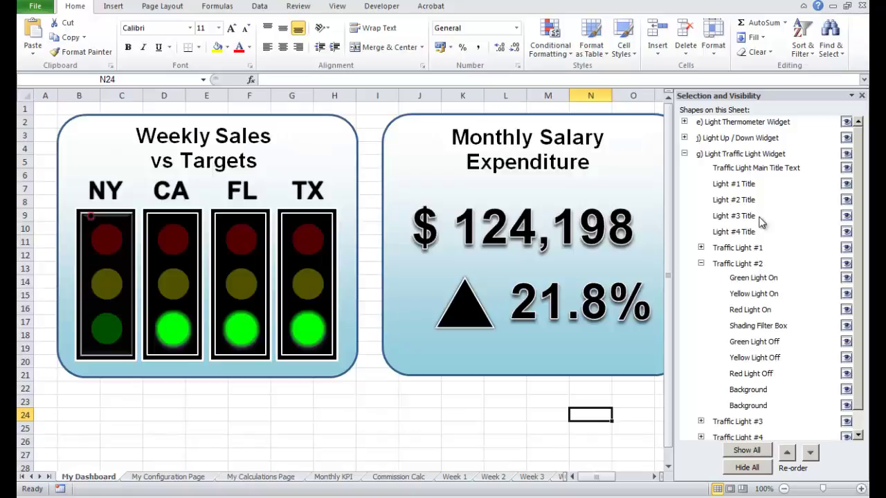
Relink Traffic Light #1's Green Light On shape to cell G7 of My Calculations Page
click(701, 263)
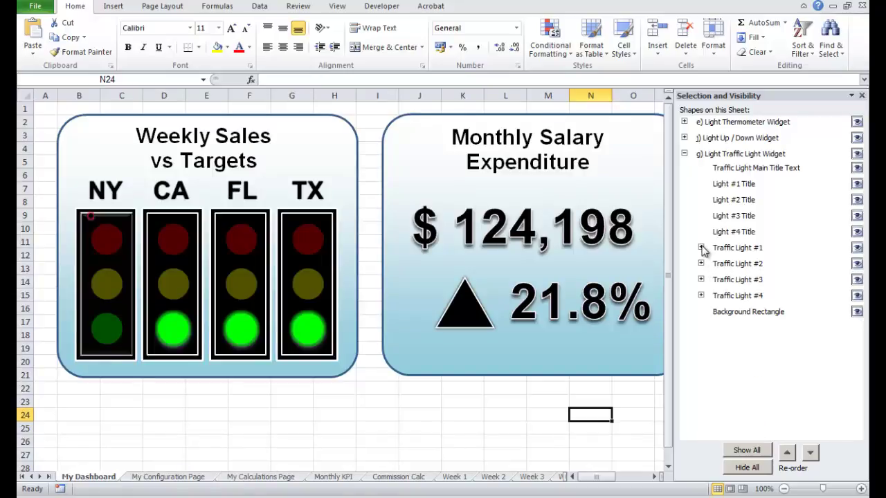
click(701, 247)
click(754, 263)
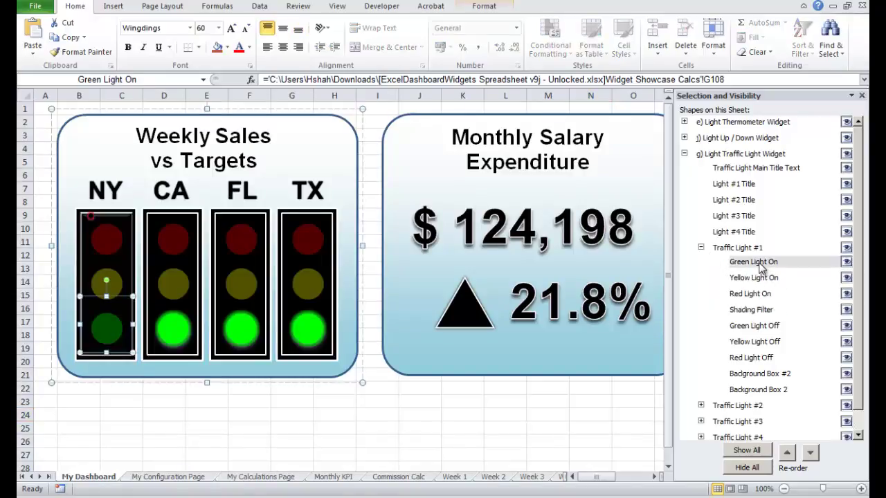
drag(732, 79, 261, 79)
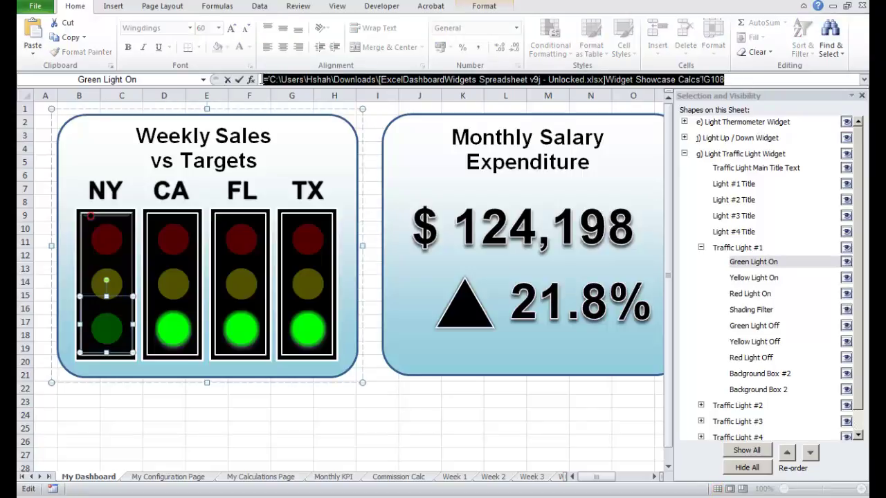
text(=)
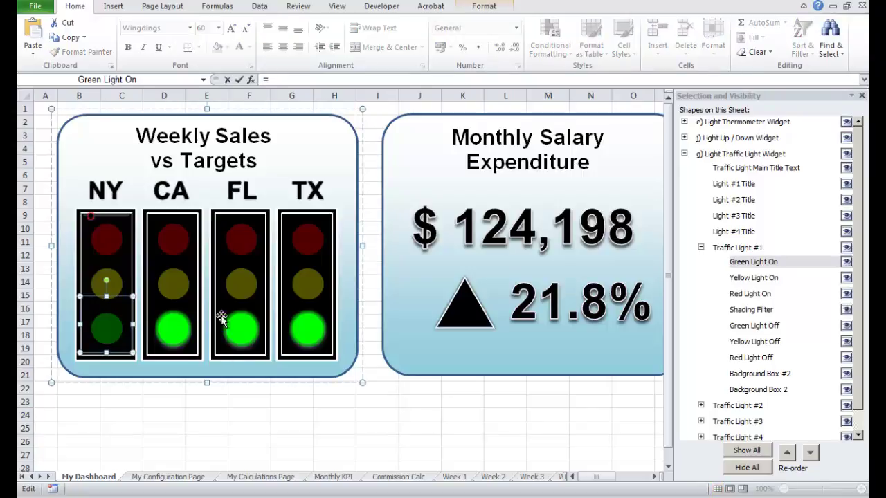
click(250, 478)
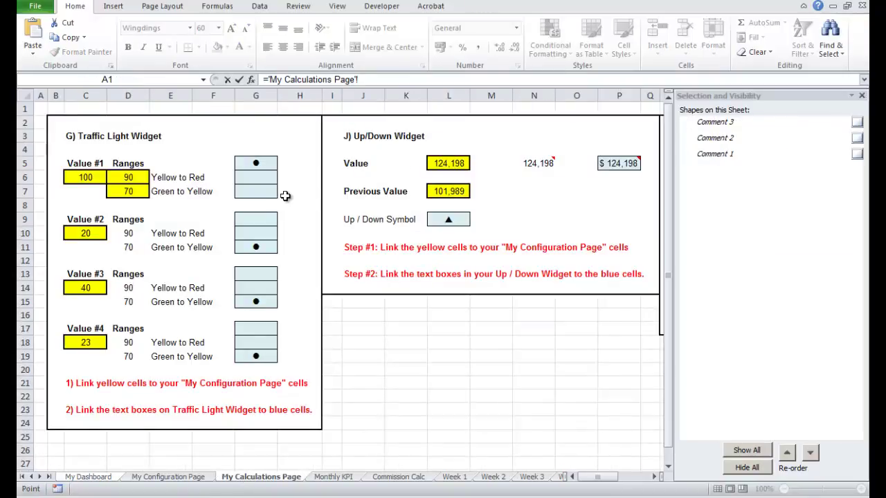
click(260, 191)
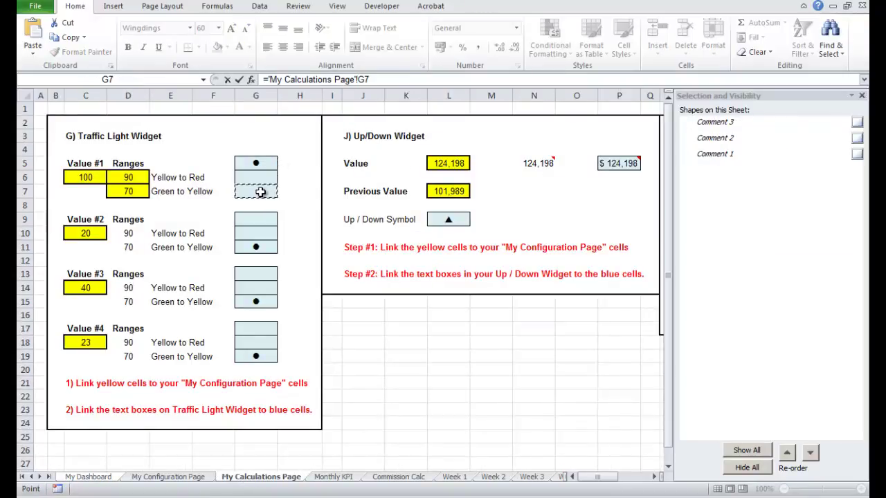
key(Return)
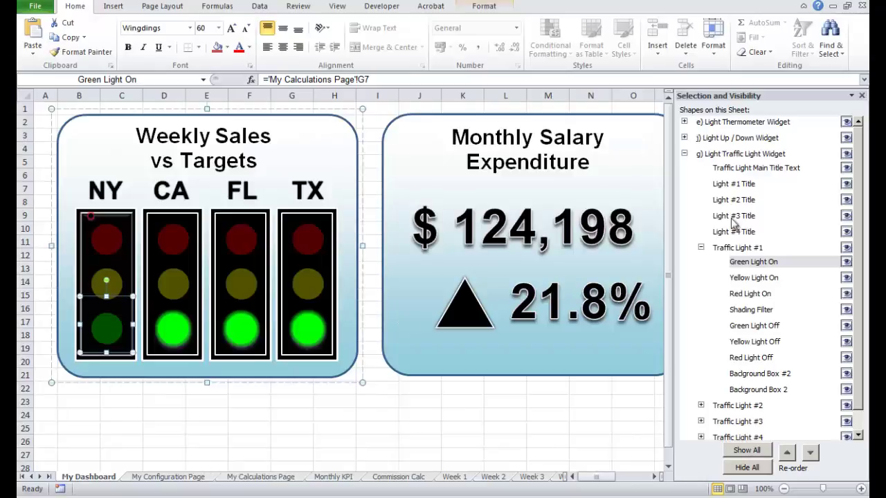
Relink Traffic Light #1's Yellow Light On shape to cell G6 of My Calculations Page
click(772, 278)
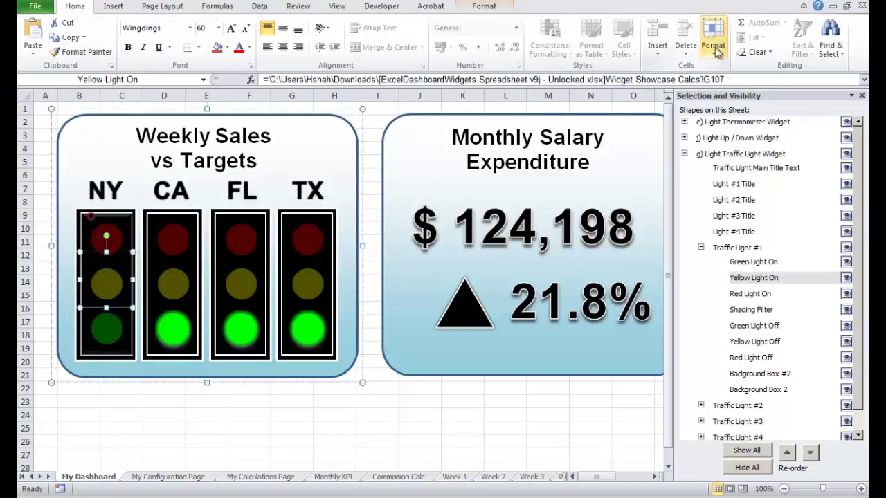
drag(729, 78, 239, 60)
text(=)
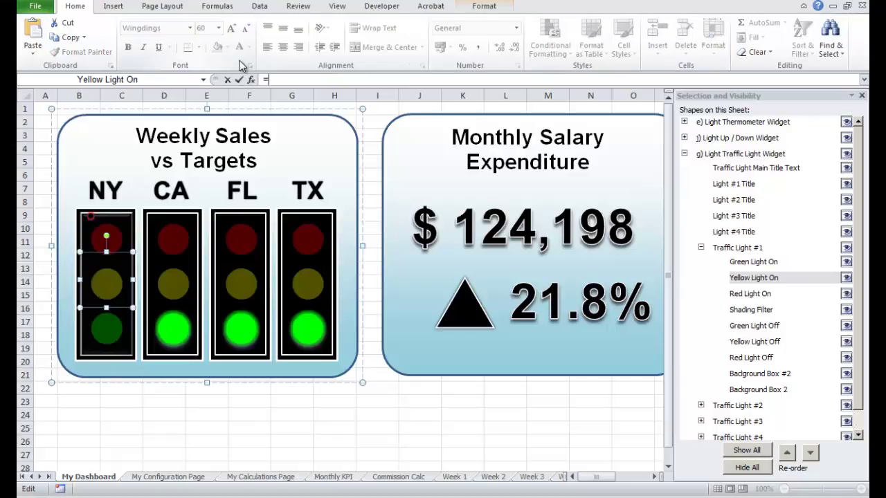
click(264, 479)
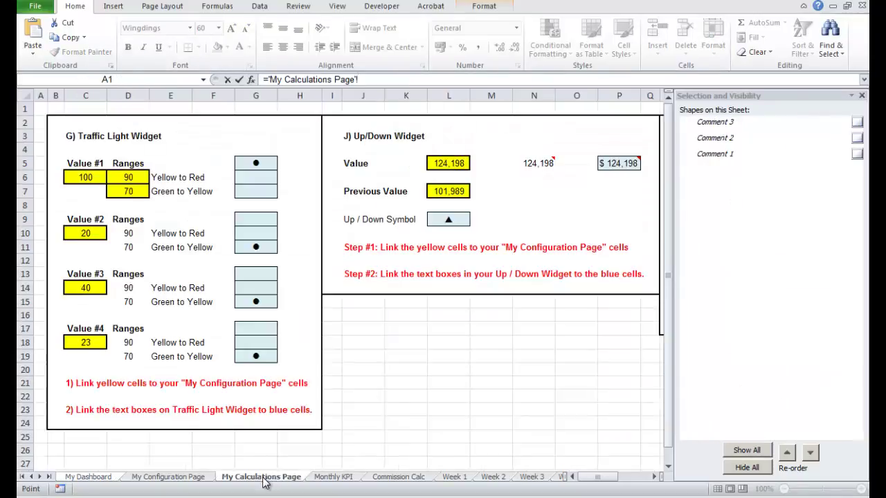
click(264, 175)
key(Return)
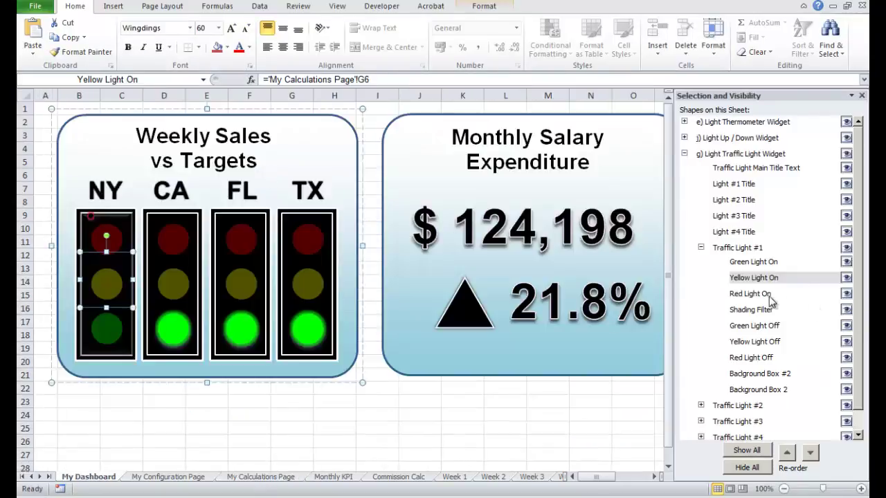
Re-enter the link of Traffic Light #1's Red Light On shape to cell G5 of My Calculations Page
click(768, 296)
click(384, 79)
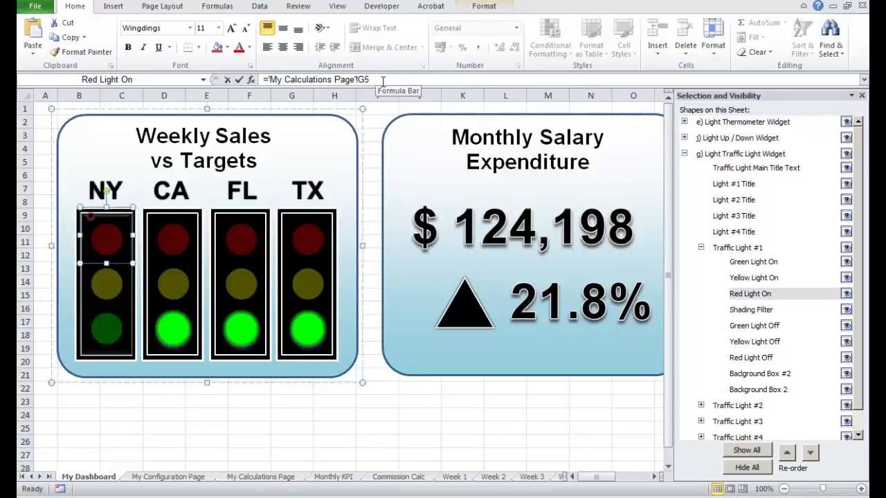
drag(385, 79, 268, 79)
key(BackSpace)
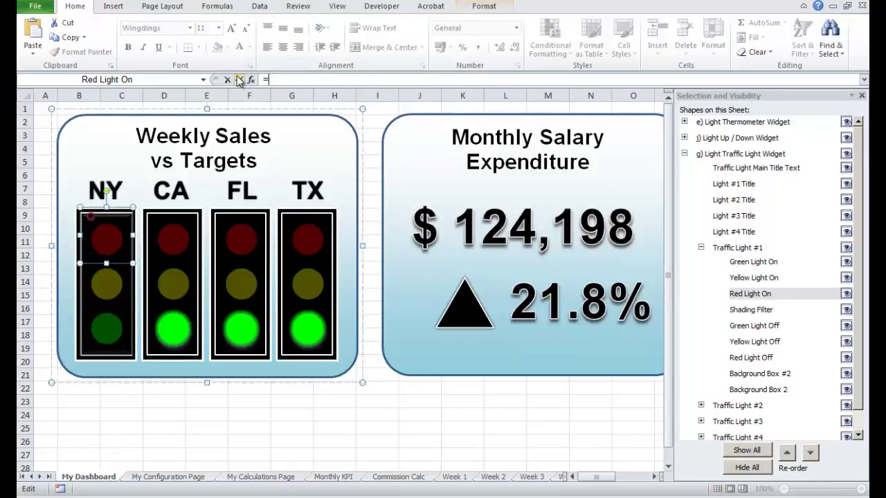
click(242, 482)
click(266, 166)
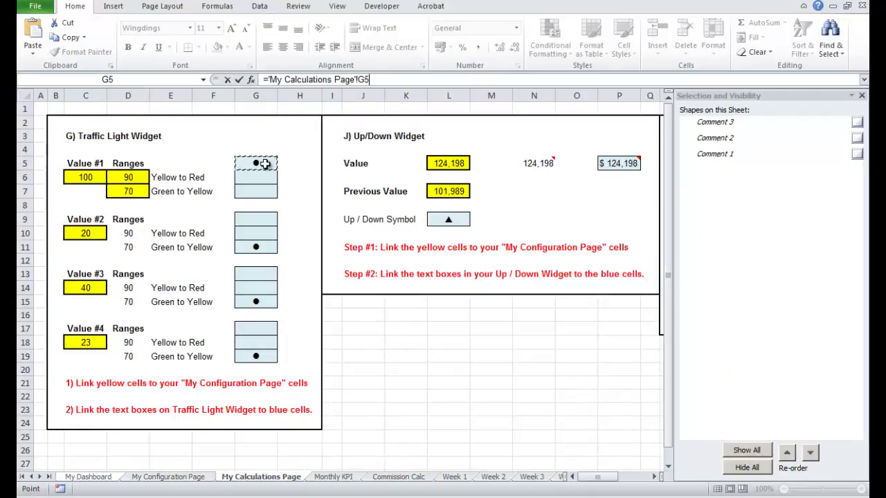
key(Return)
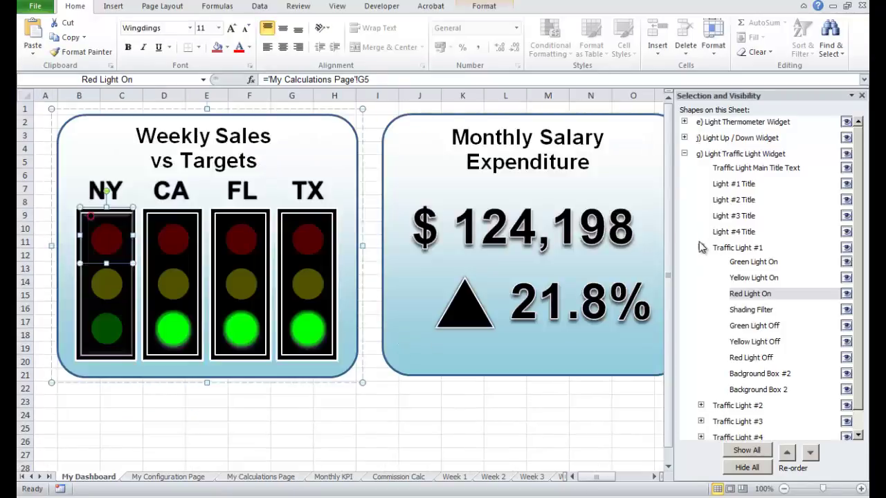
Relink Traffic Light #2's Green Light On shape to cell G11 of My Calculations Page
click(701, 248)
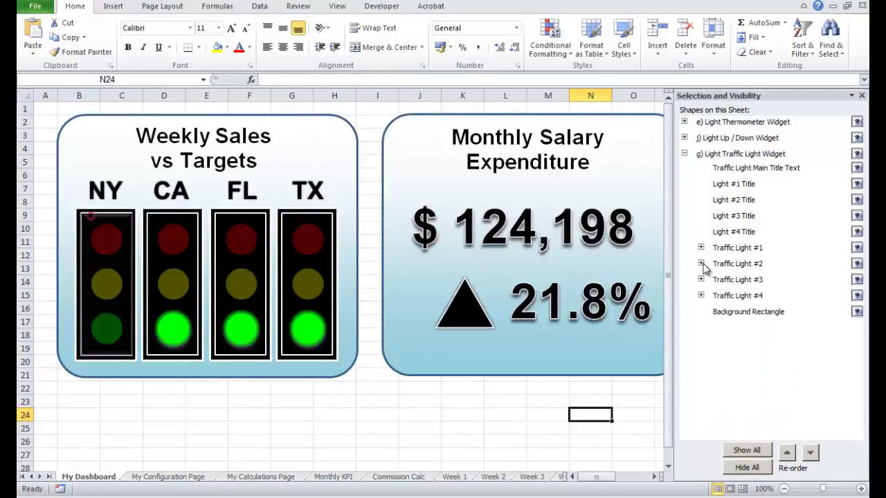
click(702, 264)
click(761, 278)
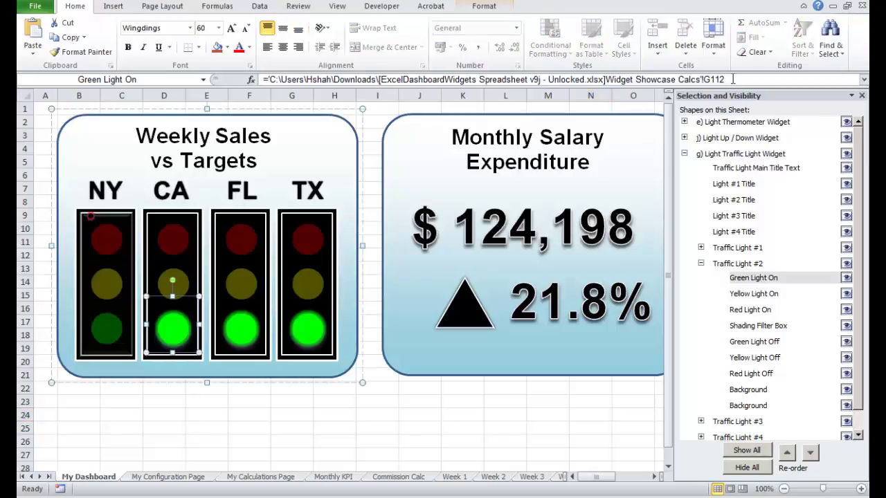
triple_click(438, 81)
text(=)
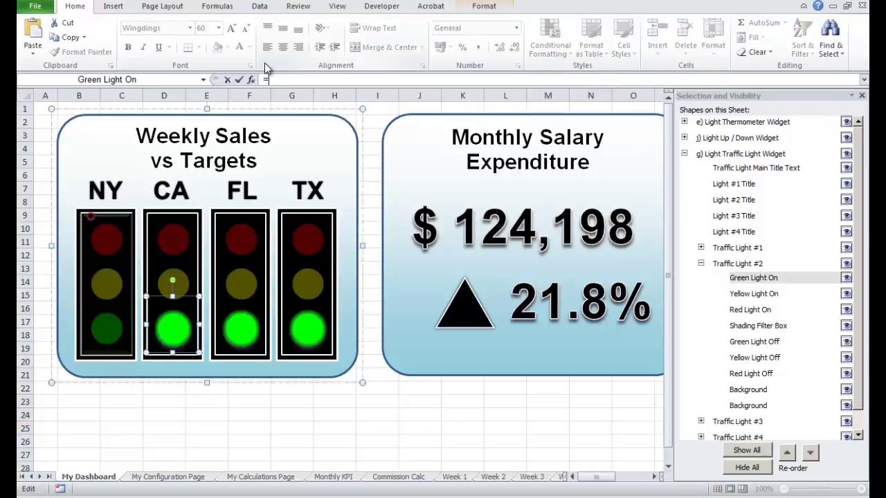
click(258, 478)
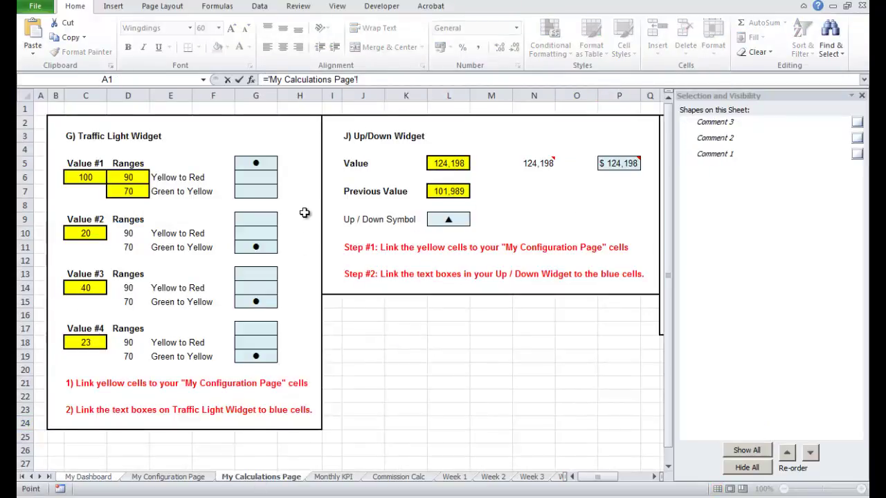
click(260, 245)
key(Return)
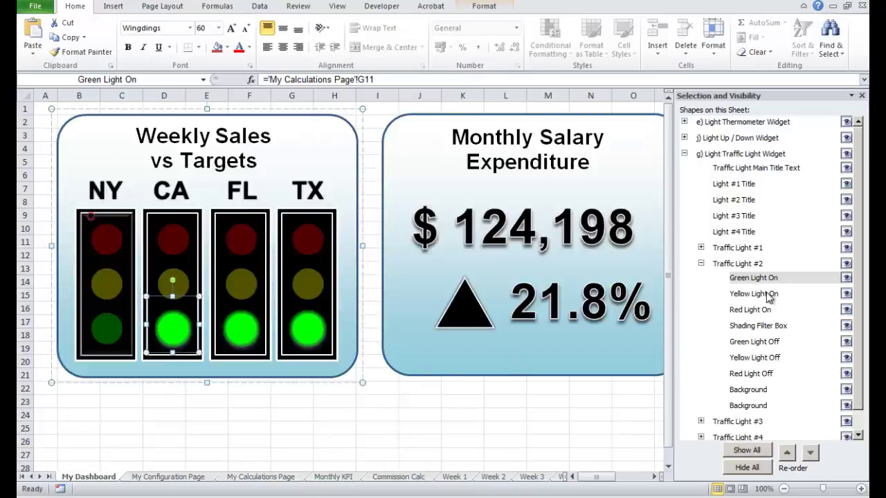
Relink Traffic Light #2's Yellow Light On shape to cell G10 of My Calculations Page
click(770, 297)
triple_click(735, 79)
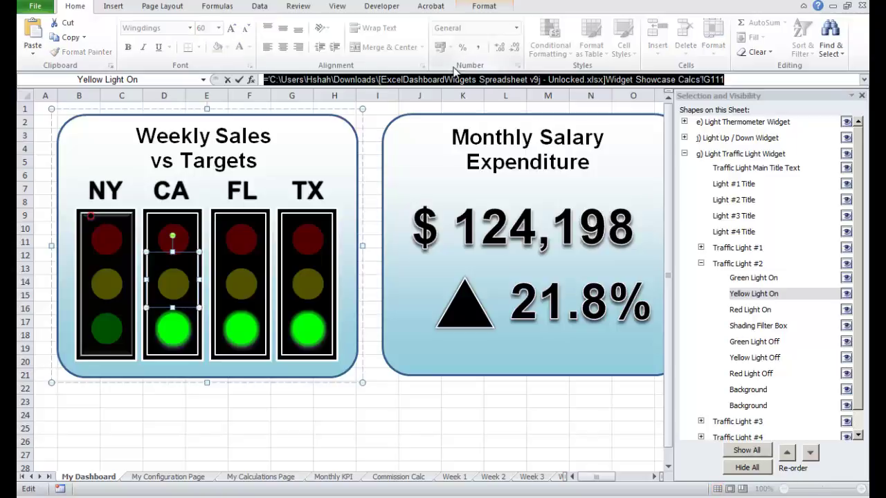
text(=)
click(256, 478)
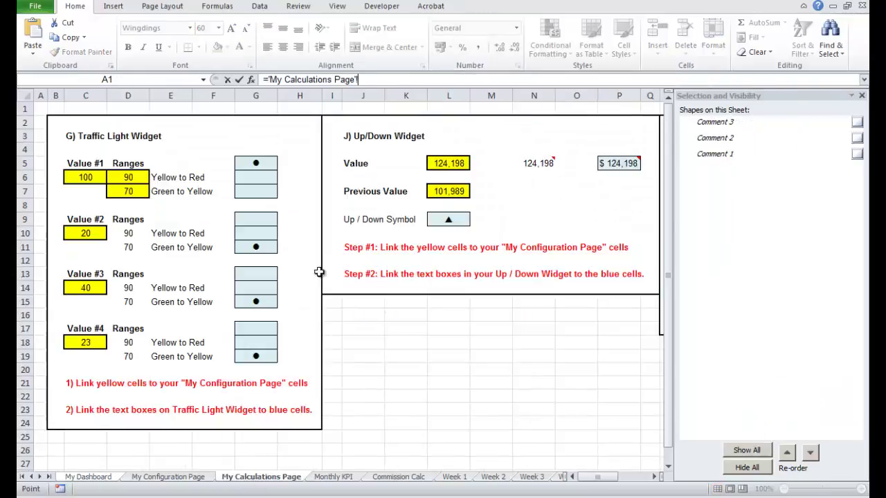
click(266, 232)
key(Return)
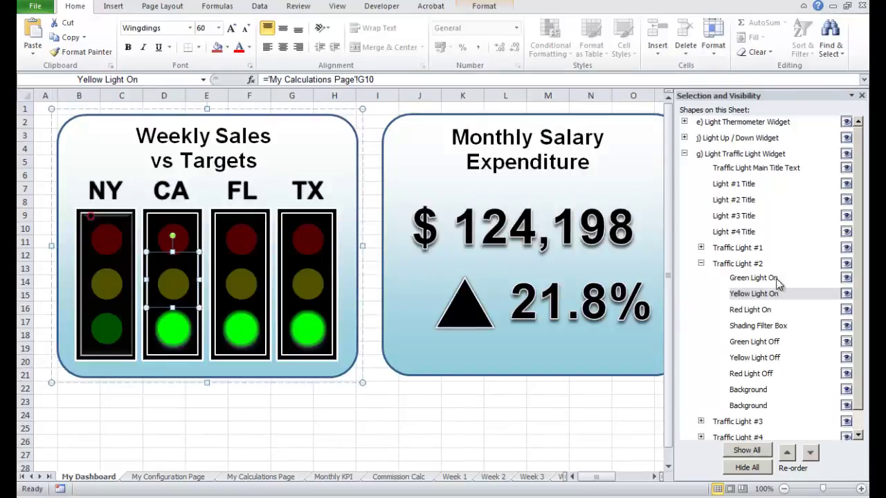
Relink Traffic Light #2's Red Light On shape to cell G9 of My Calculations Page
click(755, 309)
drag(731, 79, 249, 81)
text(=)
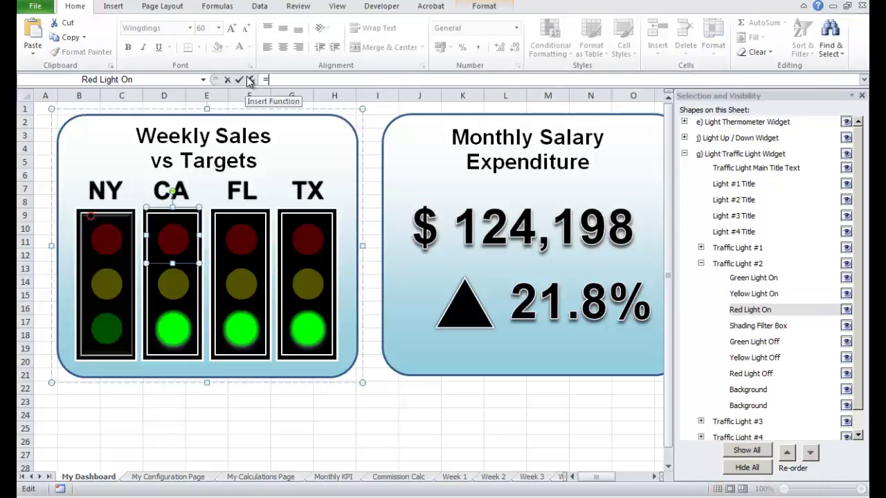
click(277, 477)
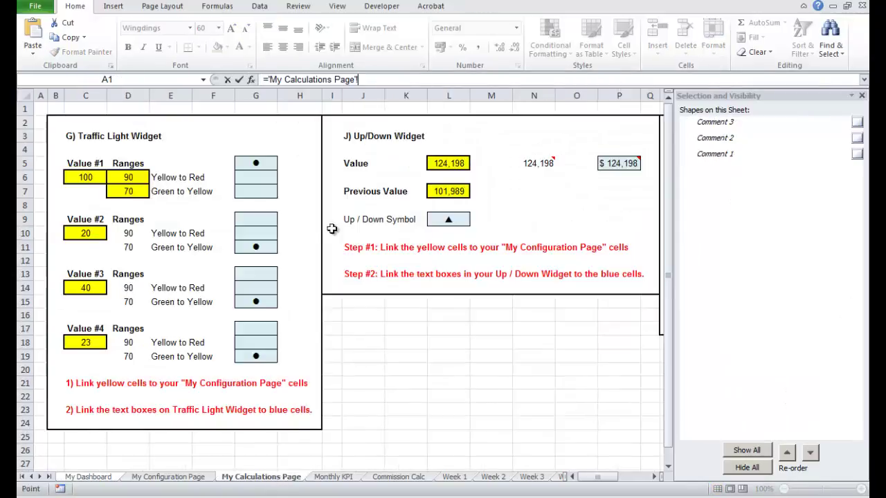
click(262, 220)
key(Return)
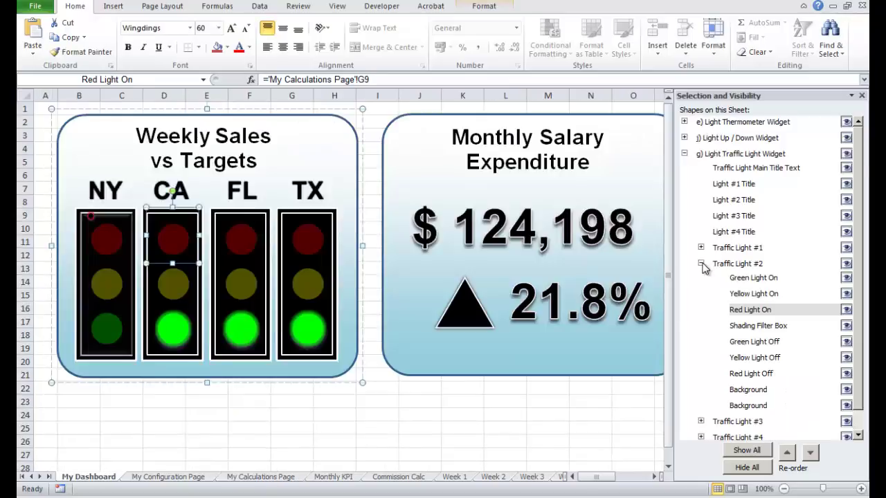
Relink Traffic Light #3's Green Light On shape to cell G15 of My Calculations Page
click(701, 264)
click(701, 279)
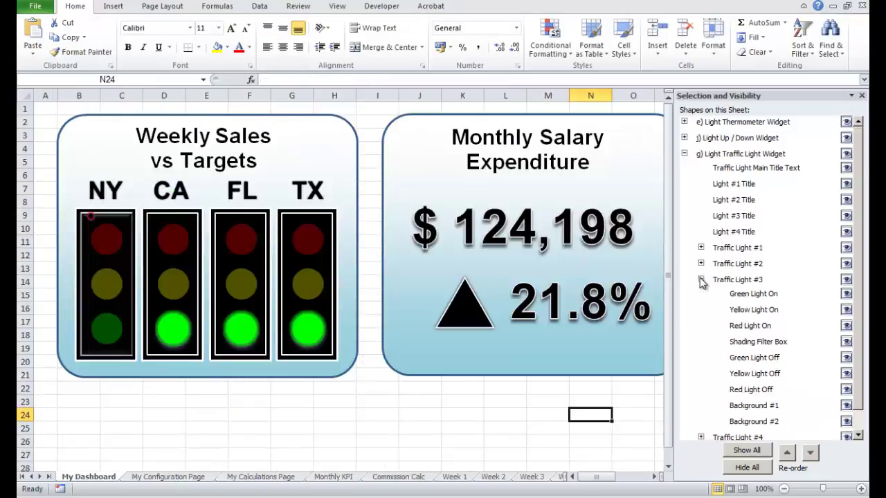
click(760, 293)
click(735, 79)
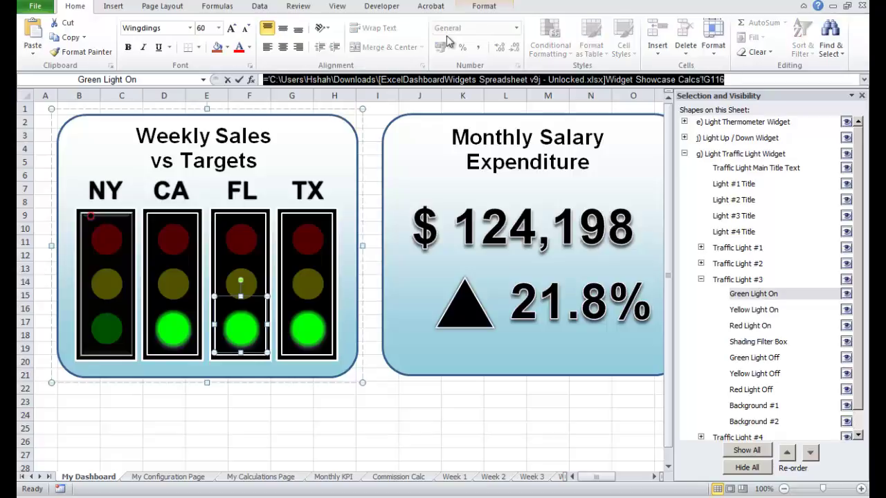
text(=)
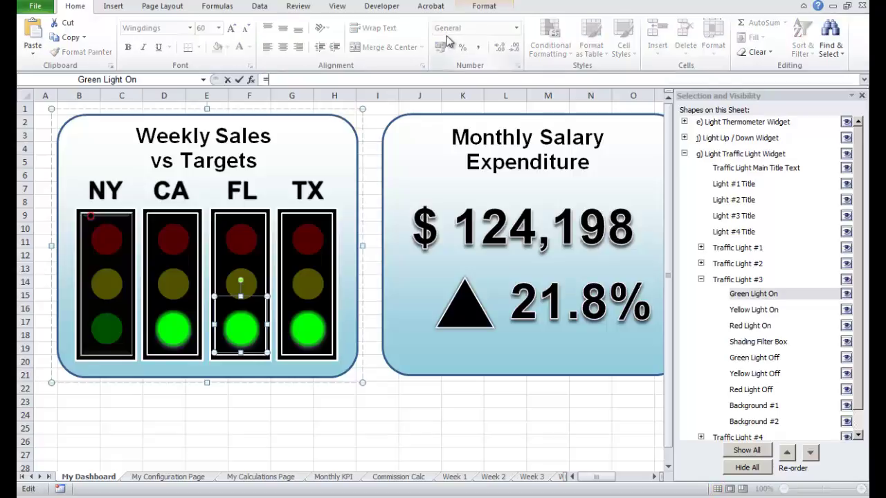
click(254, 481)
click(264, 303)
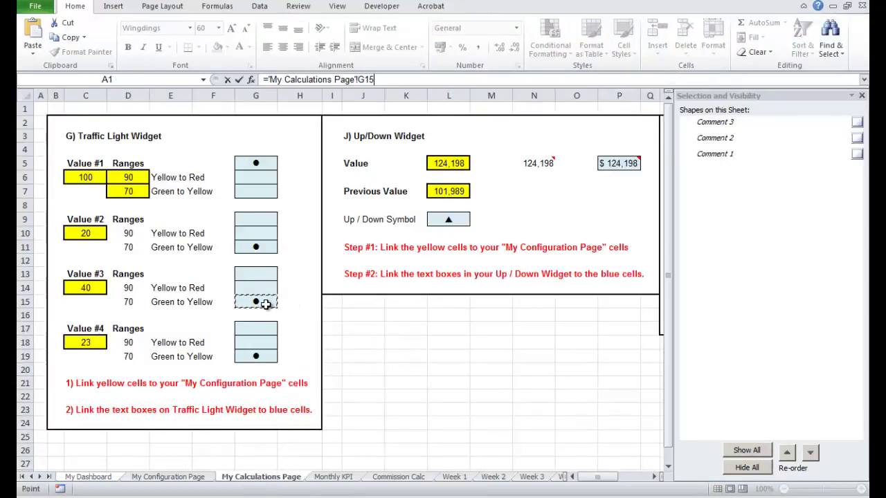
key(Return)
Relink Traffic Light #3's Yellow Light On shape to cell G14 of My Calculations Page
click(774, 313)
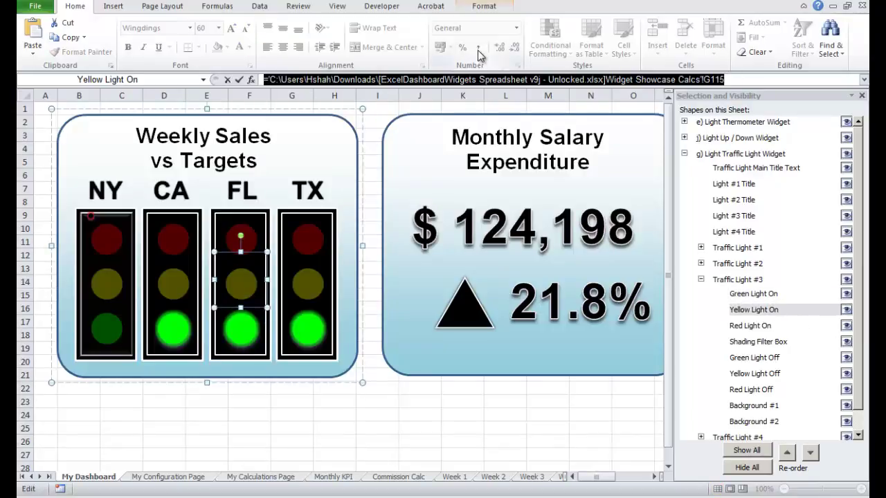
text(=)
click(260, 477)
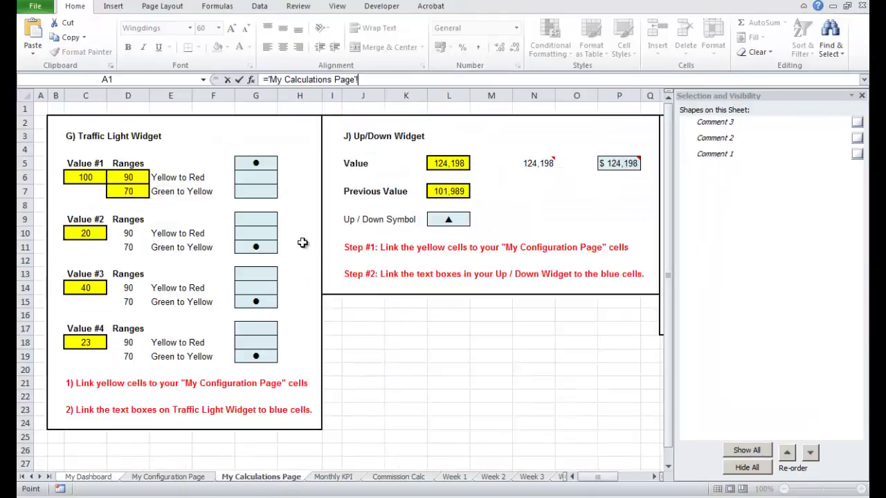
click(263, 294)
key(Return)
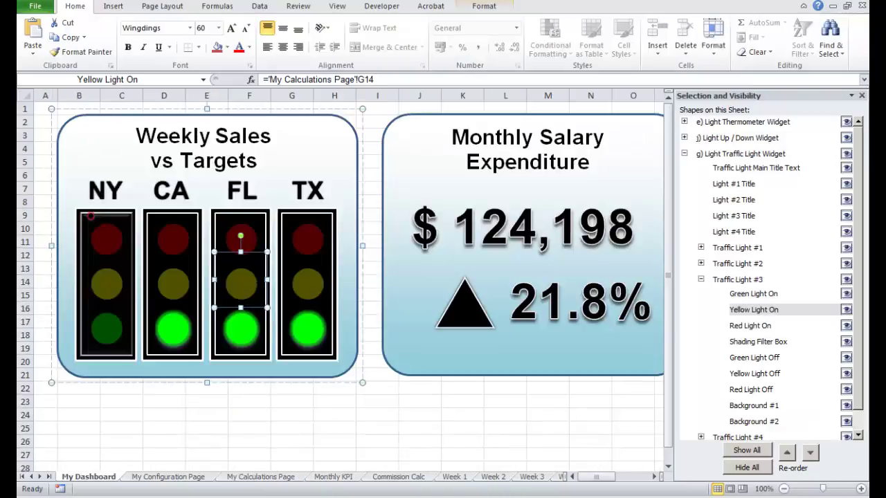
Relink Traffic Light #3's Red Light On shape to cell G13 of My Calculations Page
click(753, 327)
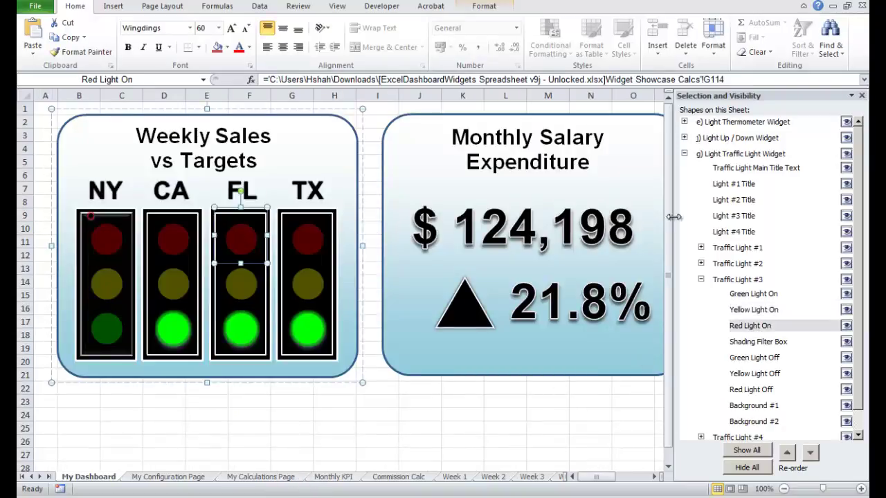
triple_click(698, 79)
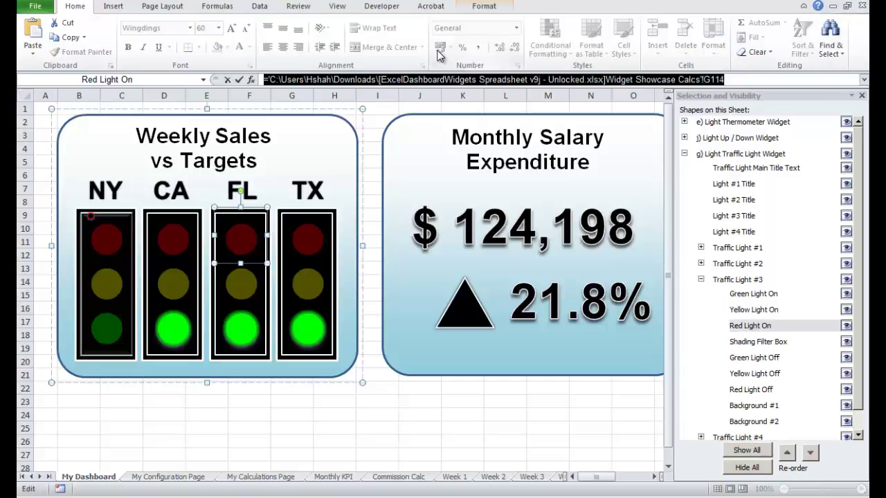
text(=)
click(277, 480)
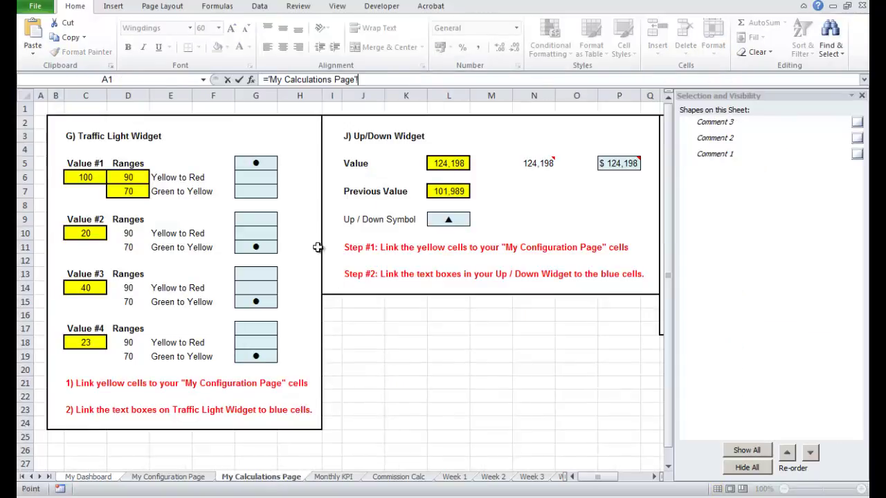
click(266, 275)
key(Return)
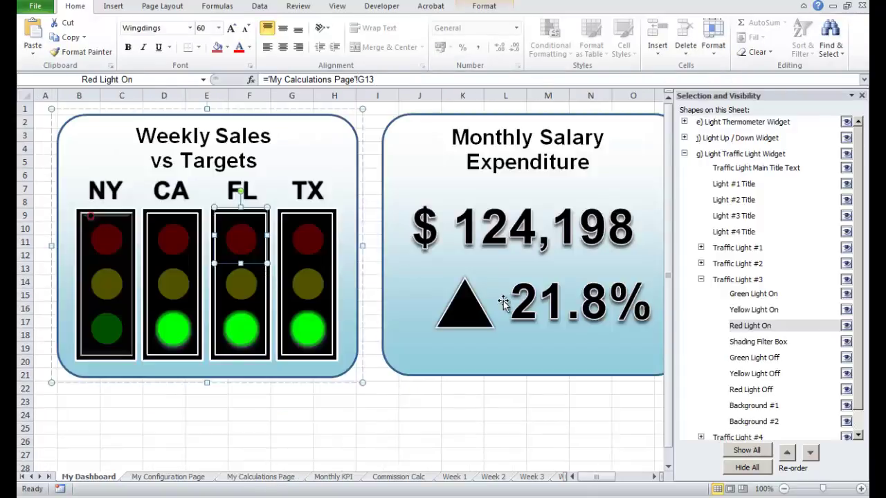
Relink Traffic Light #4's Green Light On shape to cell G19 of My Calculations Page
click(701, 279)
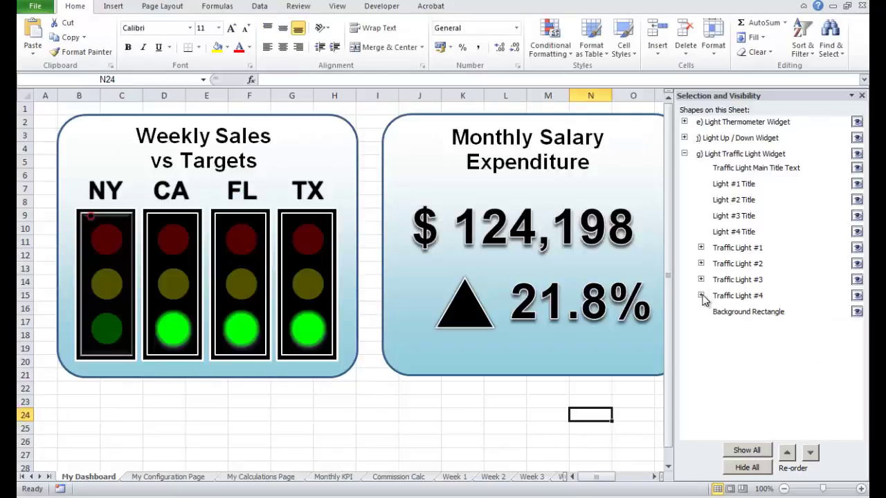
click(702, 295)
click(753, 306)
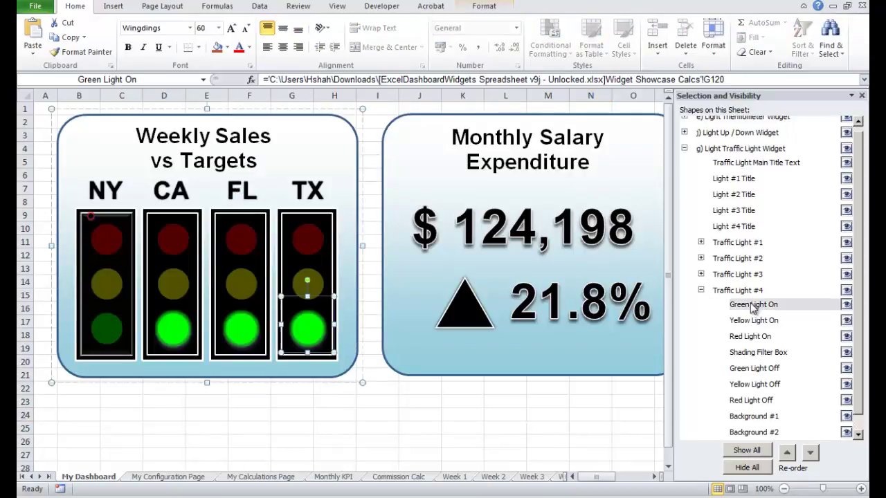
triple_click(720, 79)
text(=)
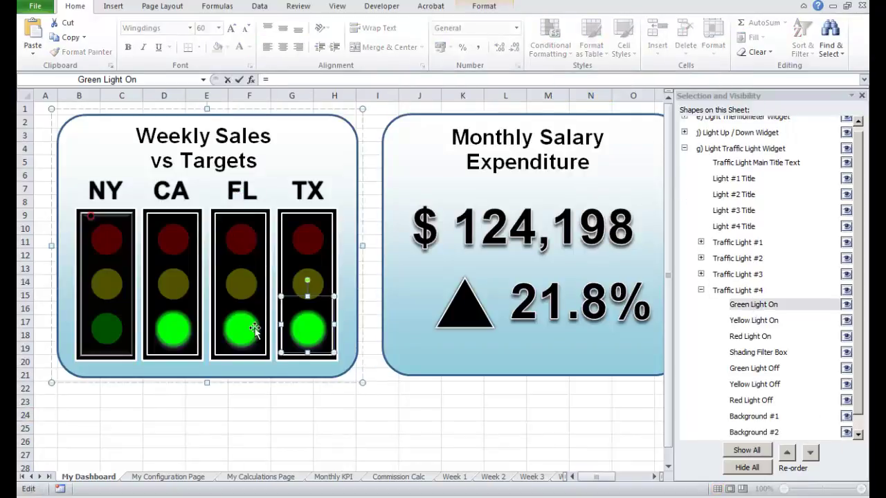
click(239, 479)
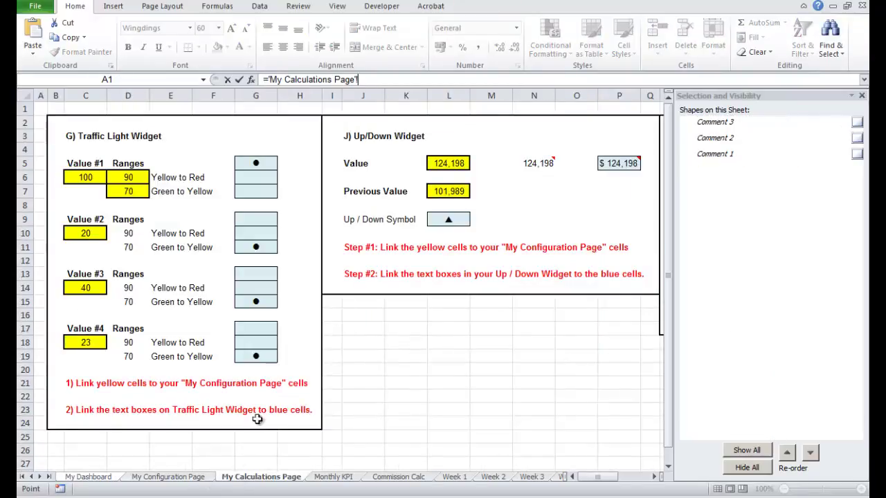
click(267, 358)
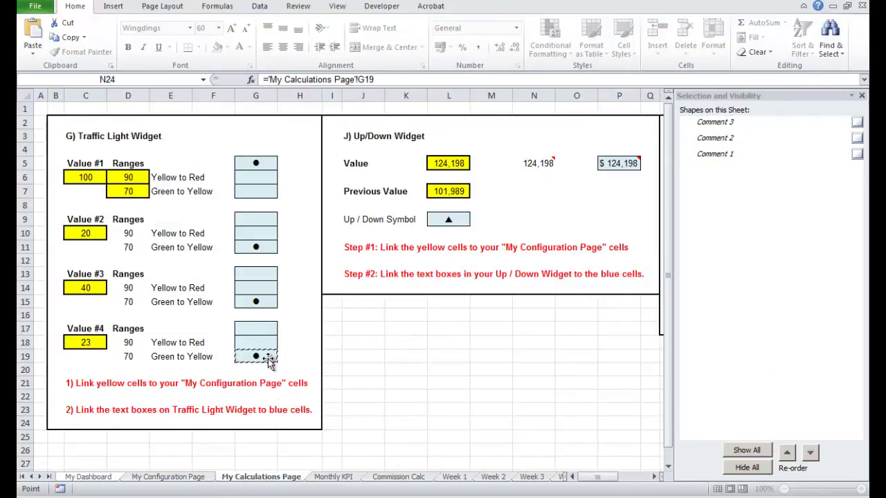
key(Return)
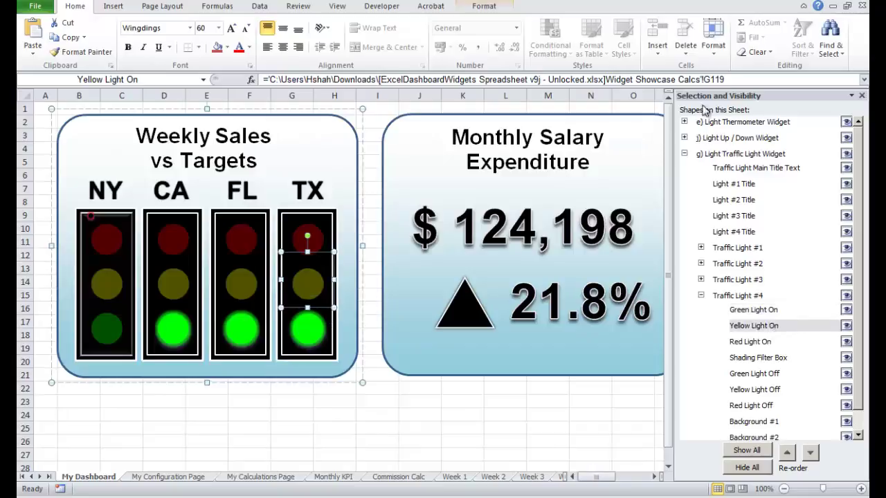
Relink Traffic Light #4's Yellow Light On shape to cell G18 of My Calculations Page
click(775, 326)
drag(741, 80, 300, 72)
text(=)
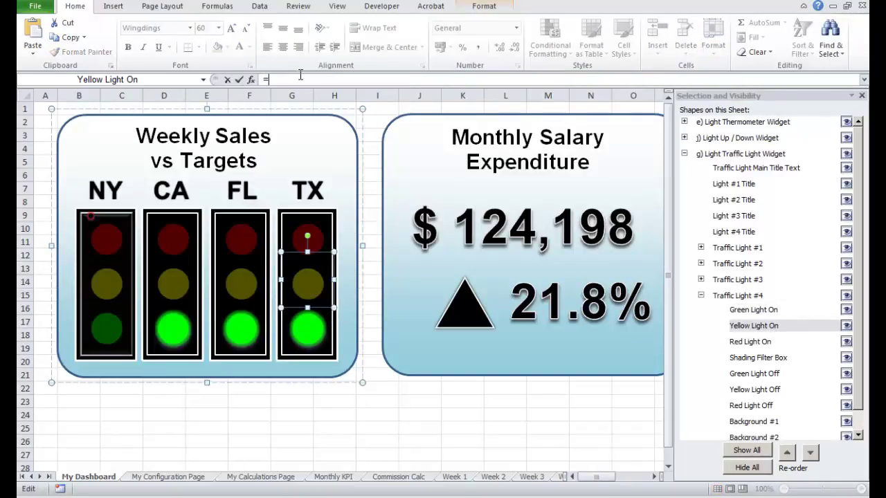
click(272, 478)
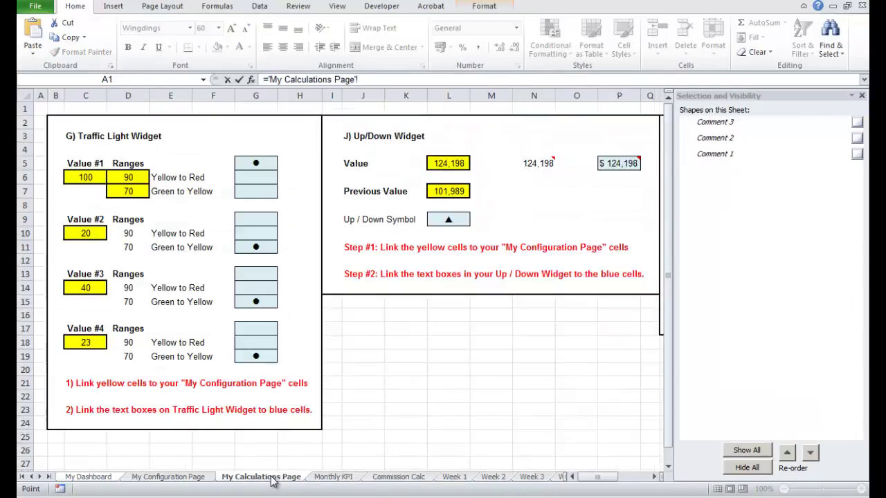
click(268, 345)
key(Return)
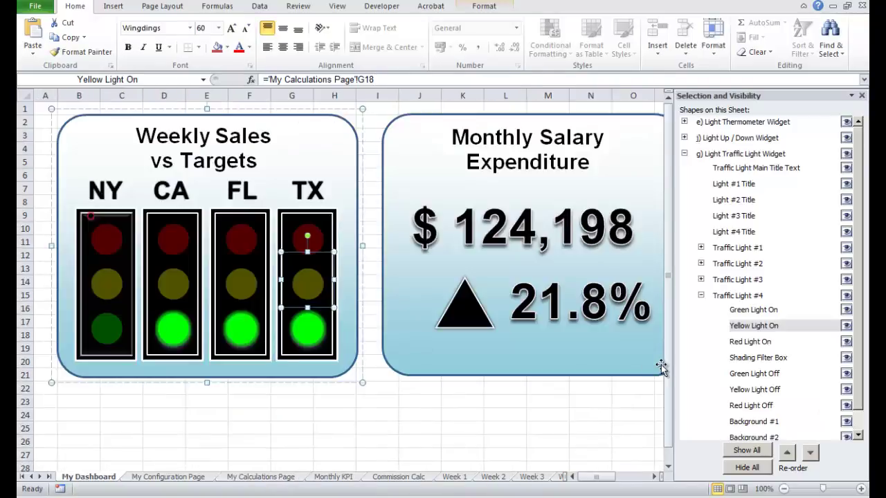
Relink Traffic Light #4's Red Light On shape to cell G17 of My Calculations Page
click(737, 342)
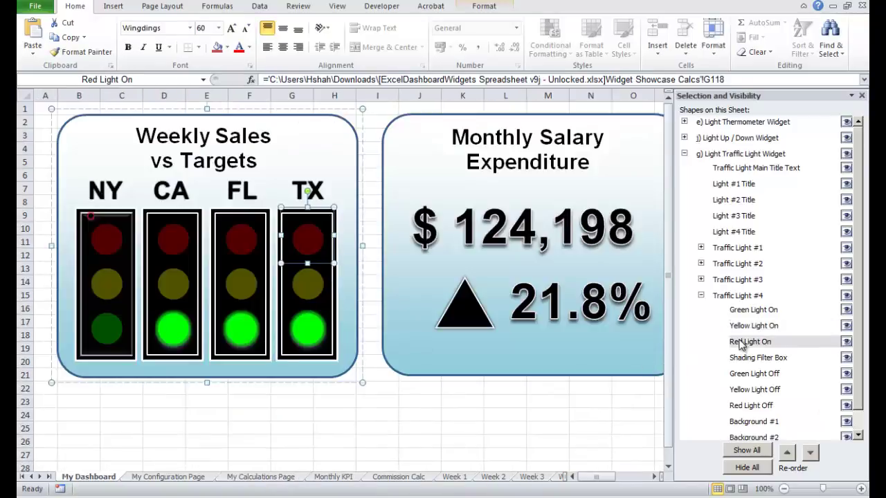
triple_click(727, 79)
text(=)
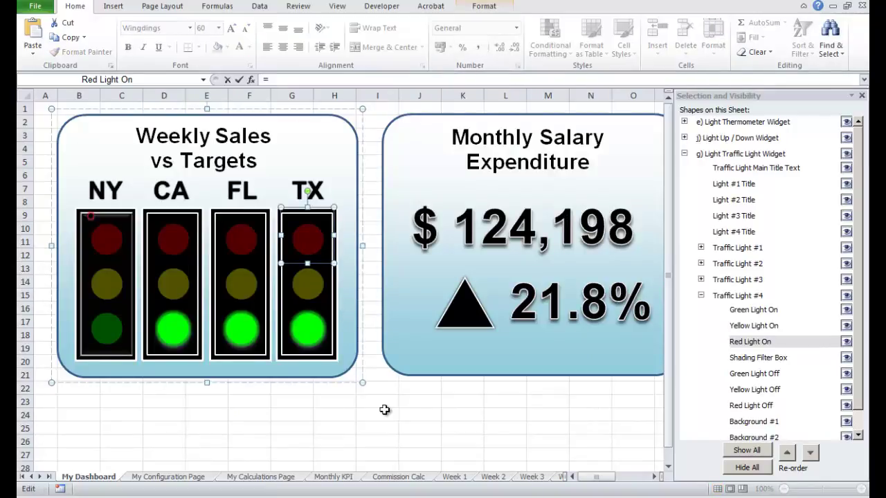
click(272, 477)
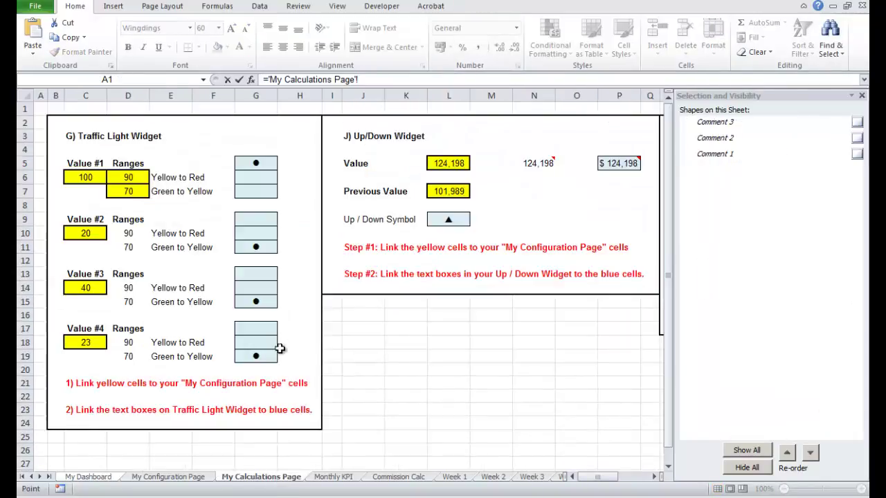
click(256, 328)
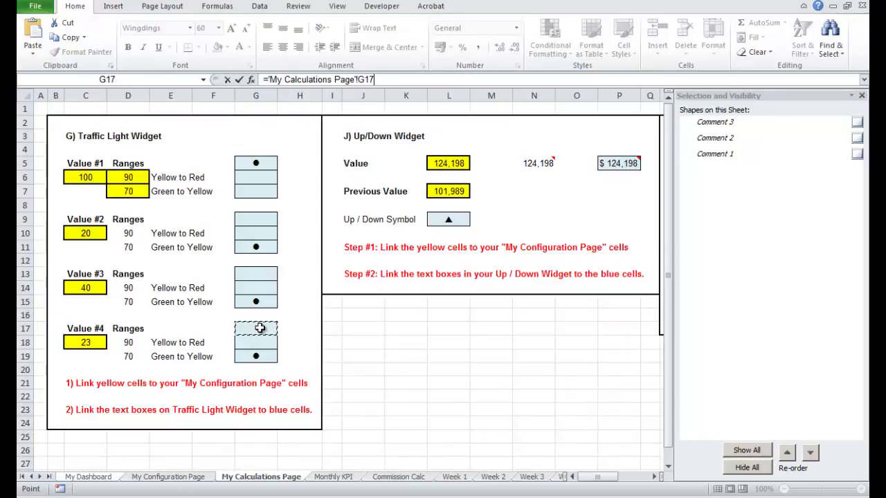
key(Return)
click(549, 425)
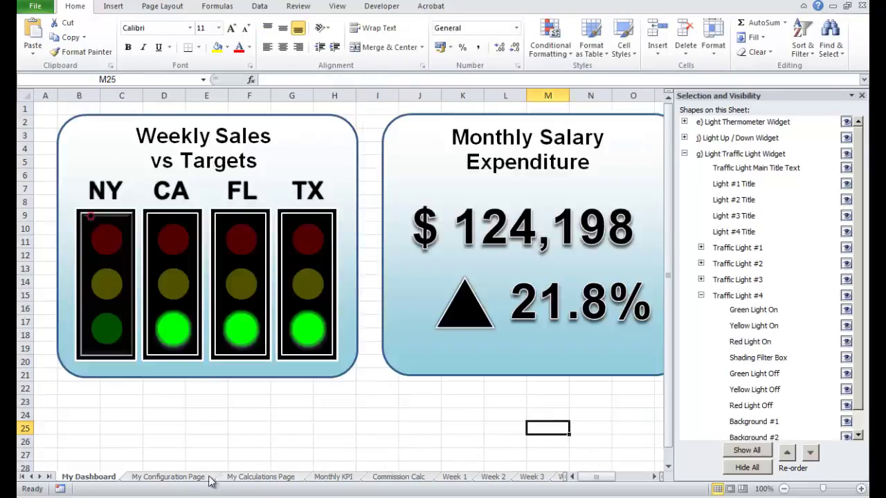
Set the Light #2 Value on My Configuration Page to 80
click(185, 479)
click(189, 368)
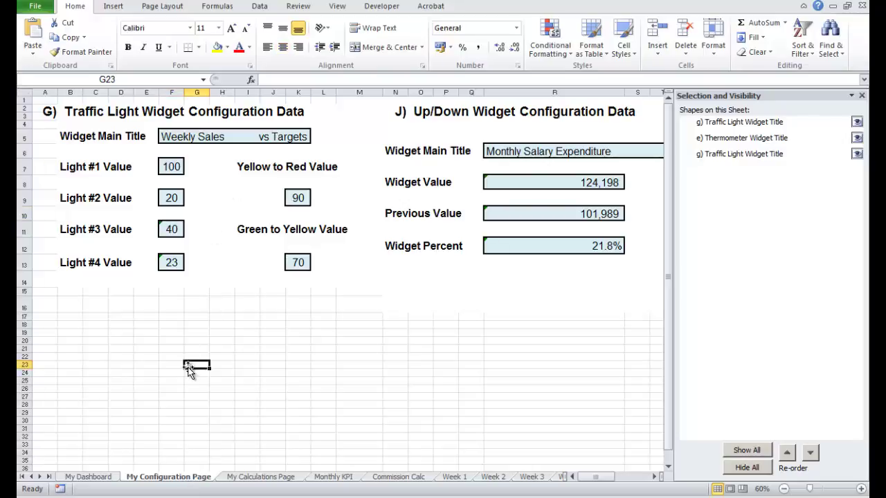
click(177, 198)
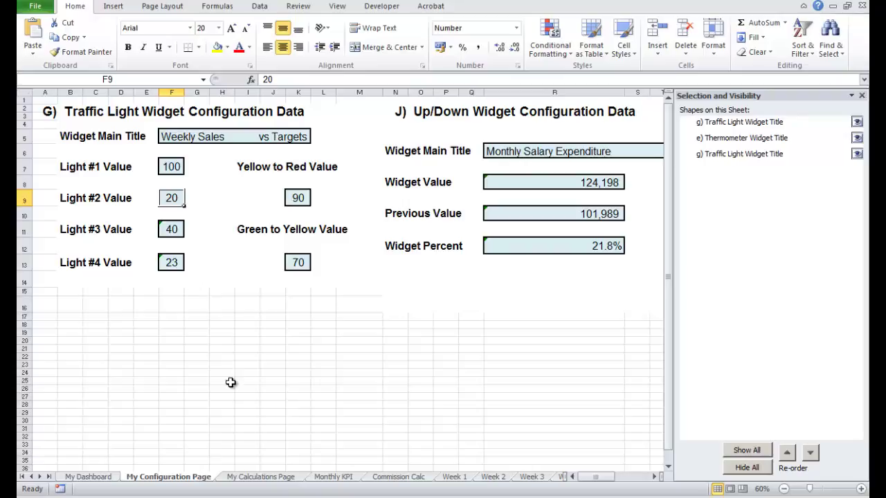
text(80)
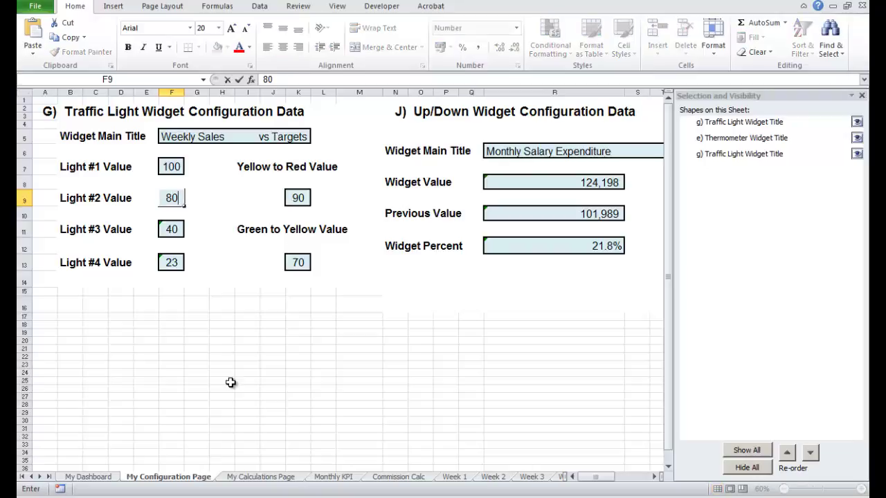
key(Return)
click(237, 373)
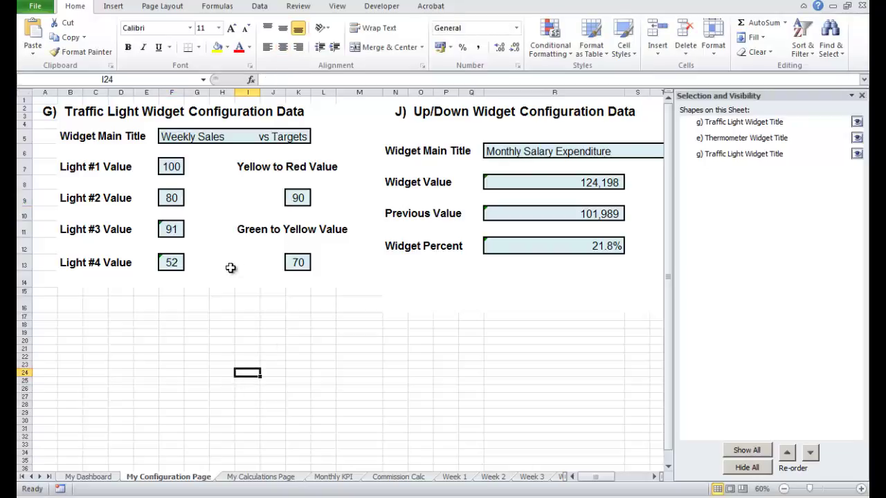
Set the Light #3 Value to 20, check the traffic lights on My Dashboard and return to My Configuration Page
click(175, 228)
text(20)
key(Return)
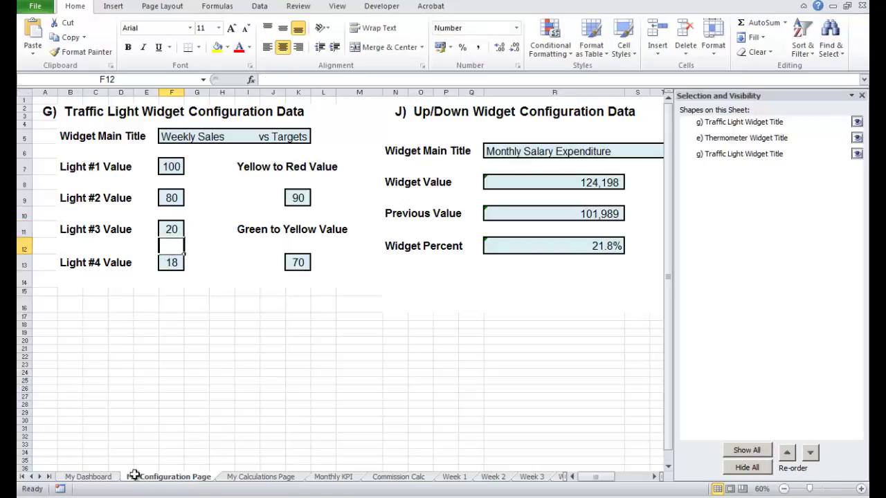
click(110, 477)
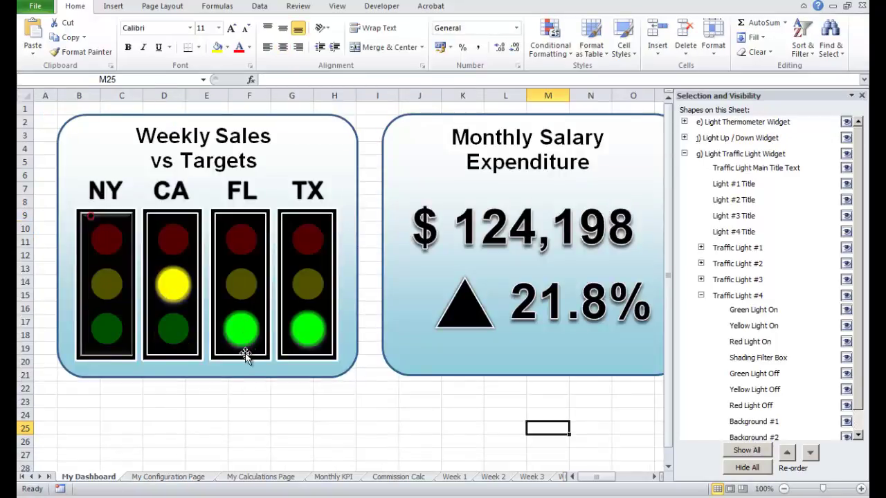
click(167, 477)
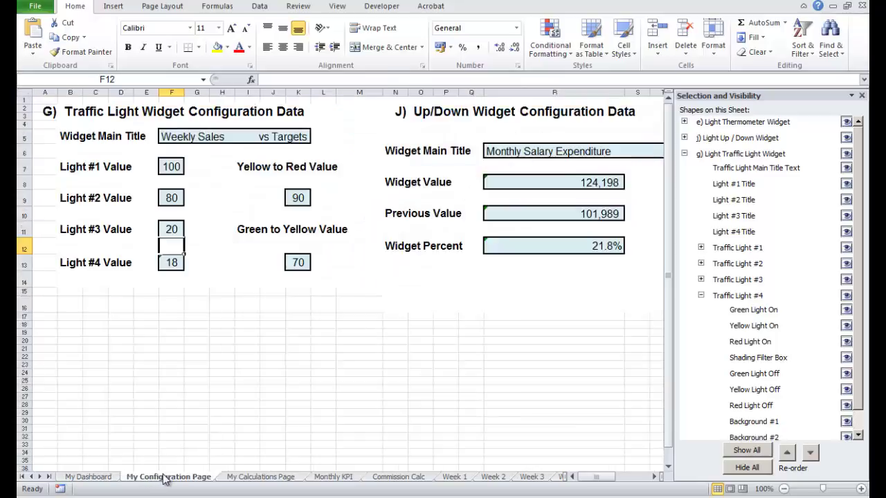
Set the Light #3 Value on My Configuration Page to 110 and check the traffic lights on My Dashboard
click(171, 230)
click(287, 76)
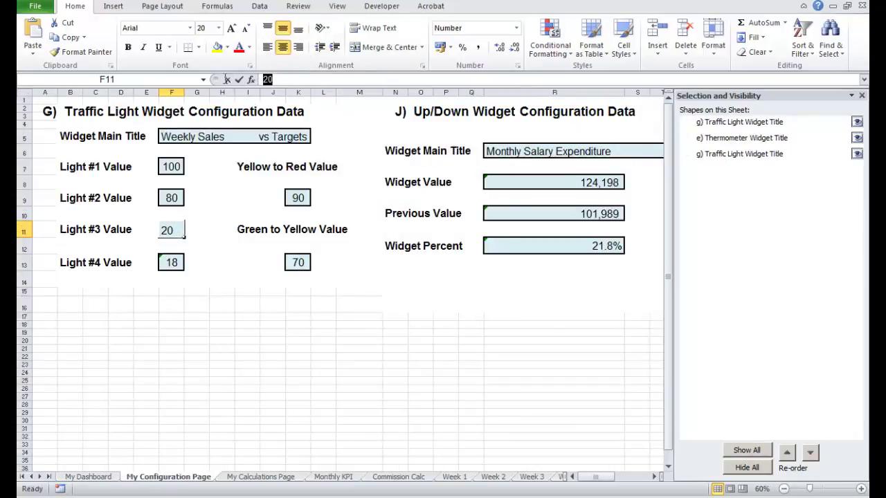
text(110)
key(Return)
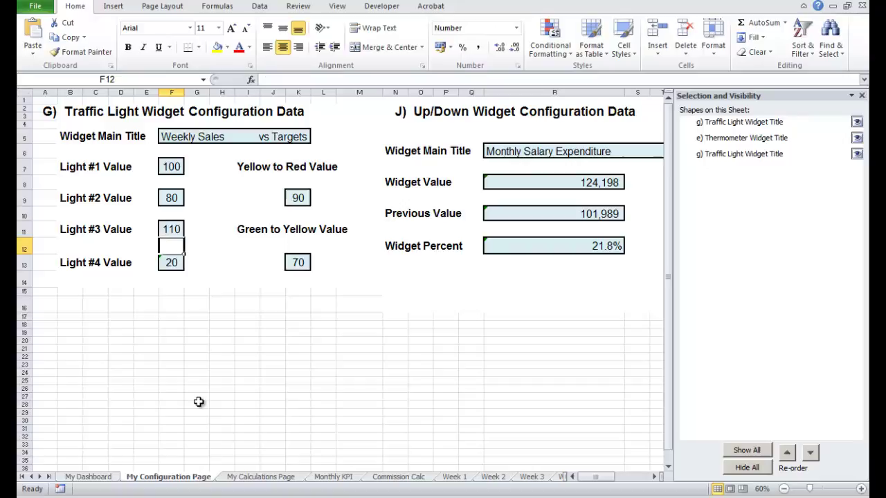
click(88, 477)
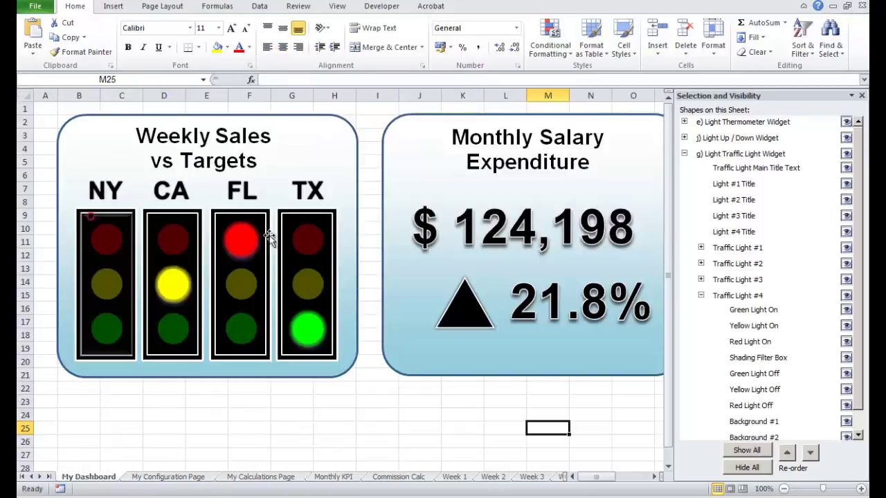
click(253, 391)
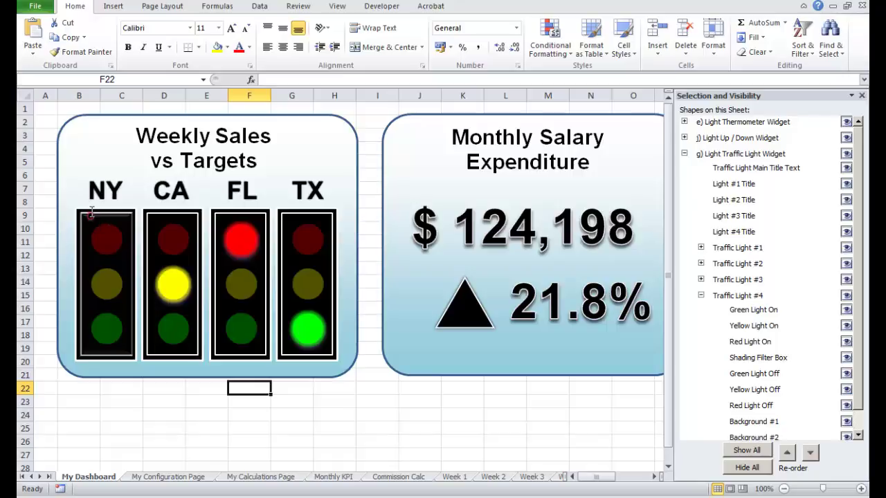
Compare the Red Light On shapes of Traffic Lights #1 and #2, and set Traffic Light #1's to font size 60 in red
click(700, 248)
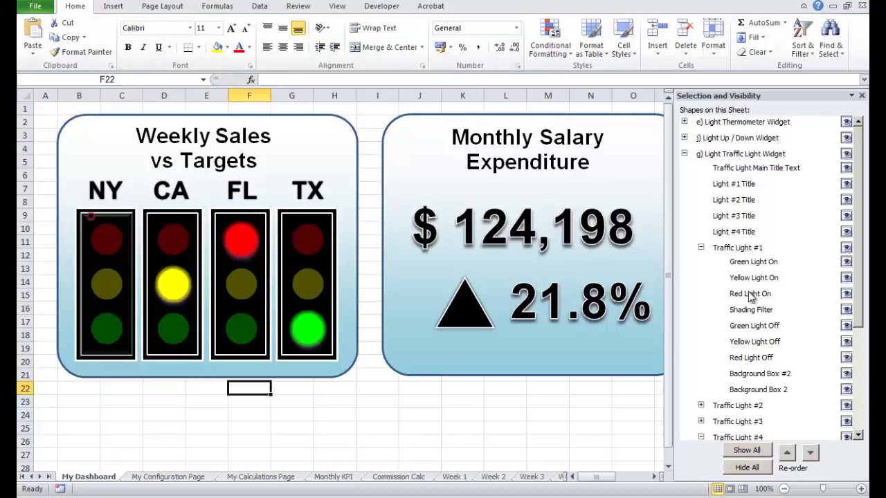
click(751, 295)
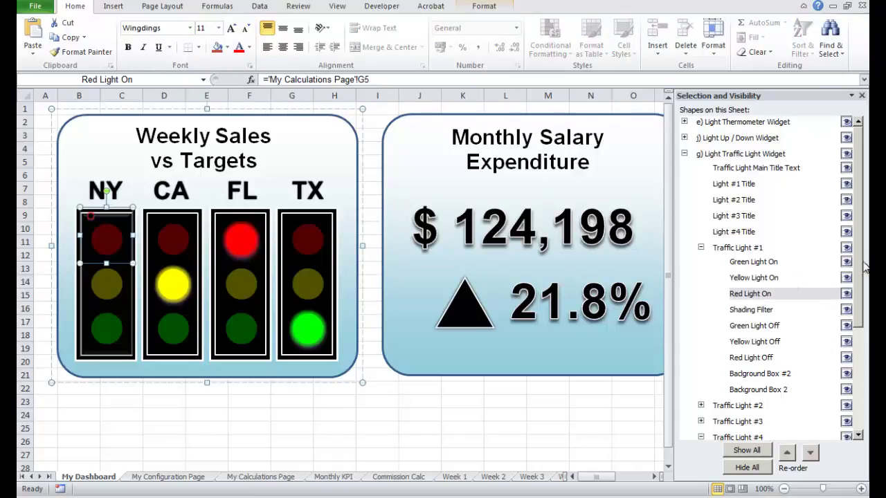
scroll(864, 267, down, 2)
click(701, 375)
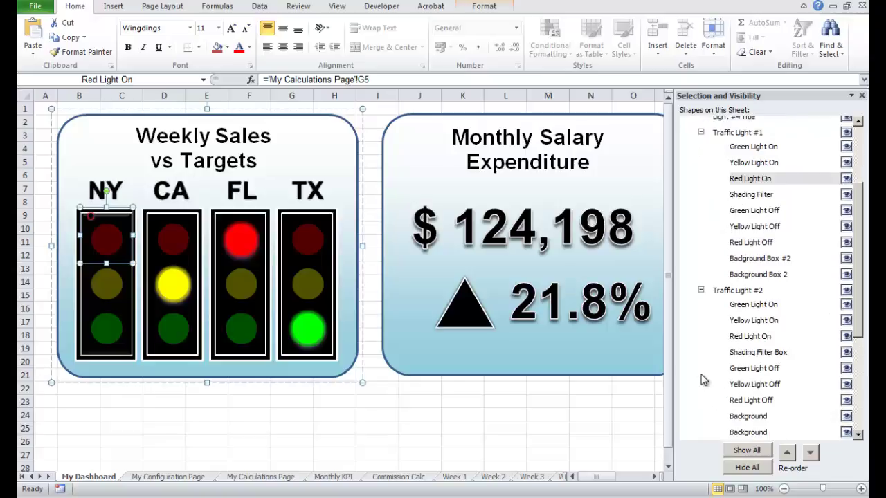
click(765, 337)
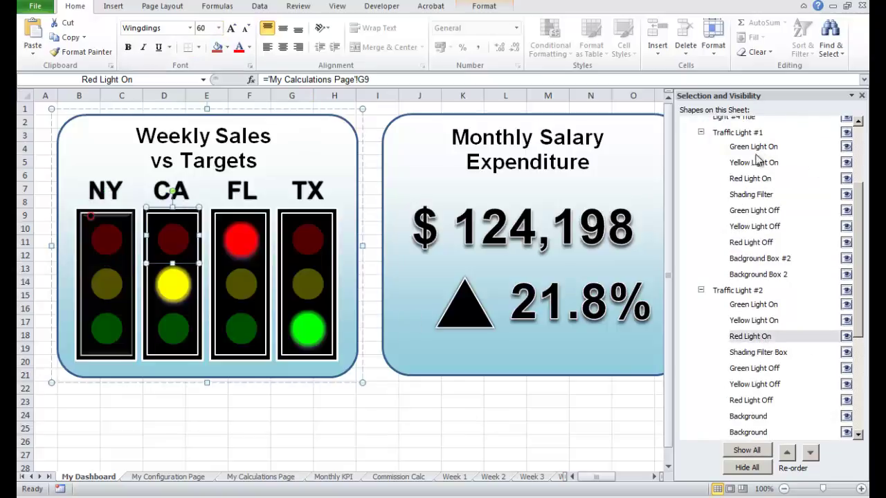
click(748, 179)
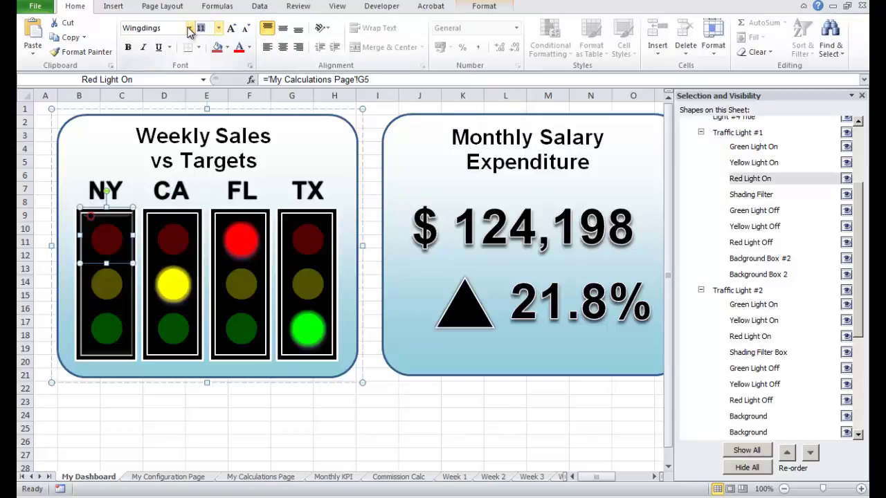
click(240, 47)
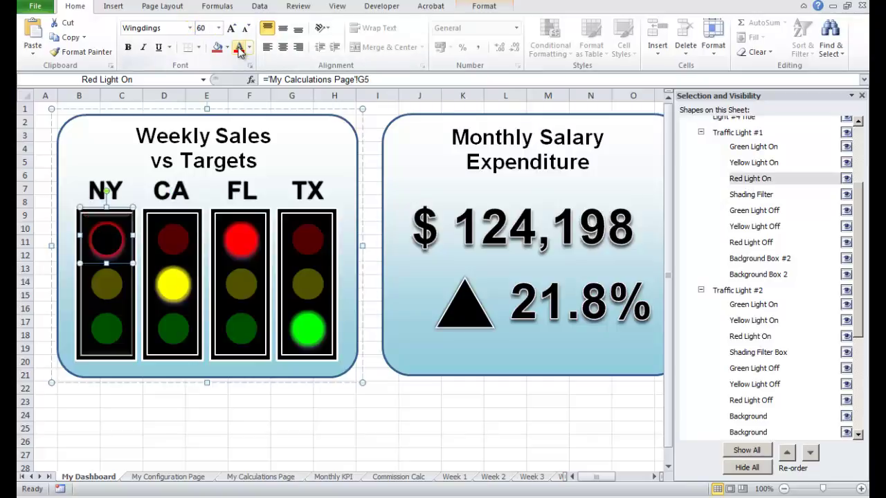
click(258, 427)
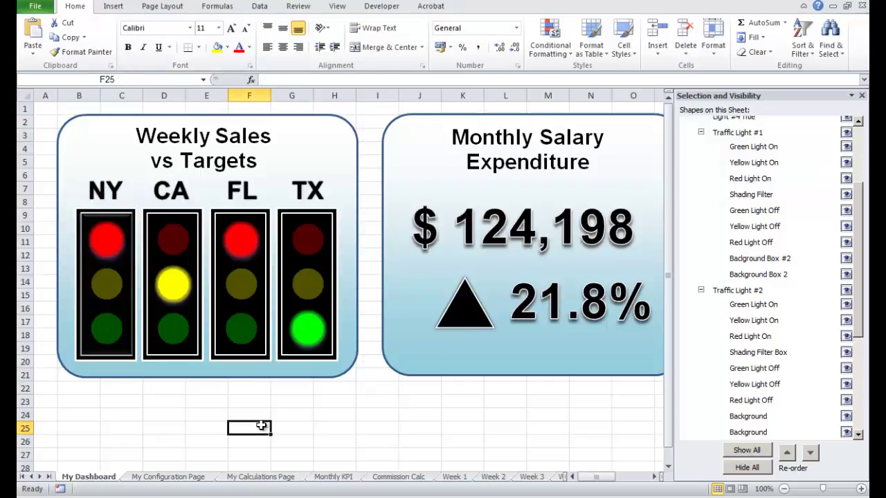
Set all four Light Values on My Configuration Page to 20 and check the traffic lights on My Dashboard
click(167, 477)
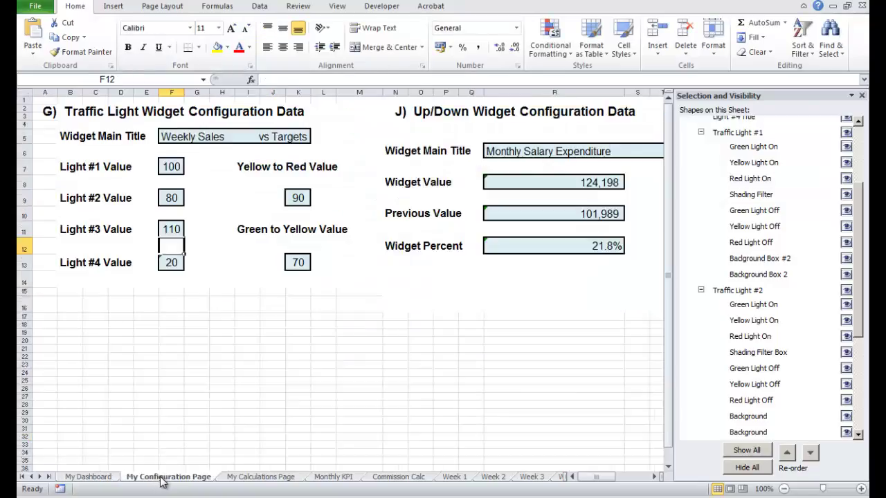
click(173, 166)
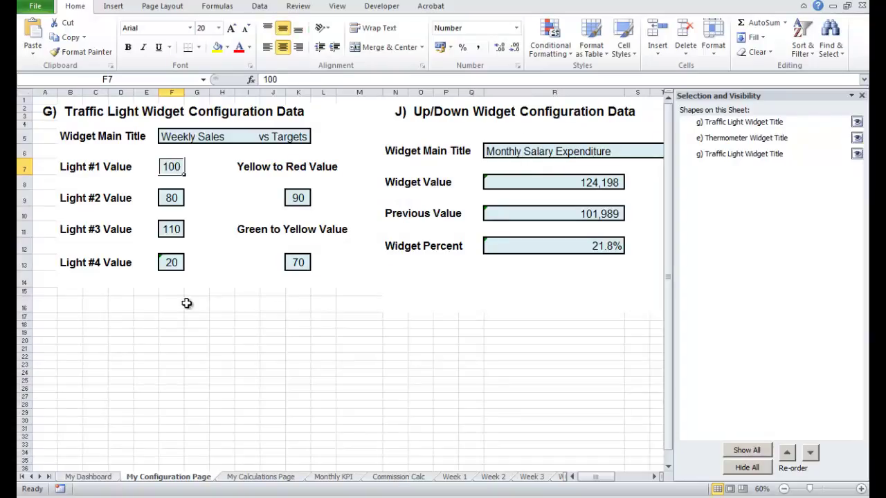
text(20)
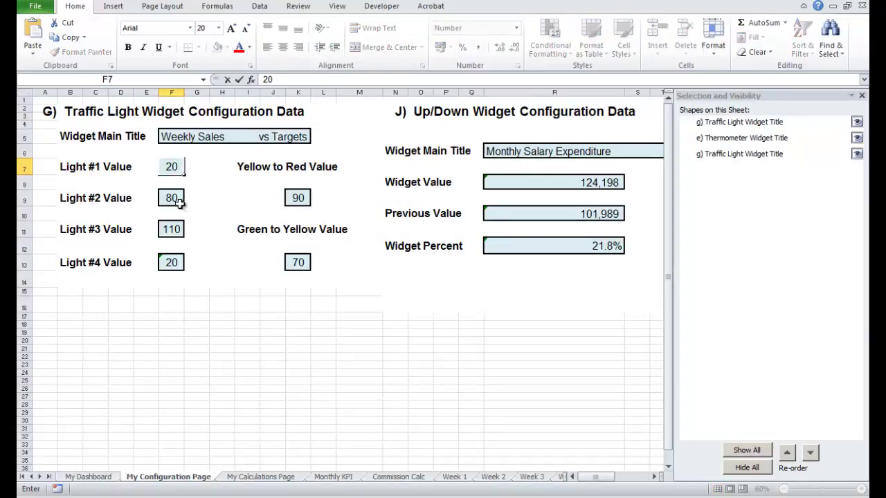
click(172, 197)
text(20)
click(171, 229)
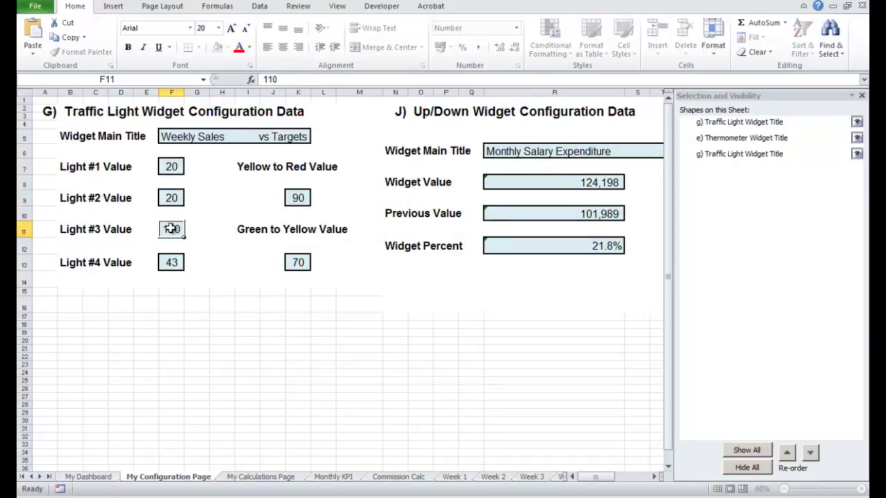
text(20)
click(171, 262)
text(20)
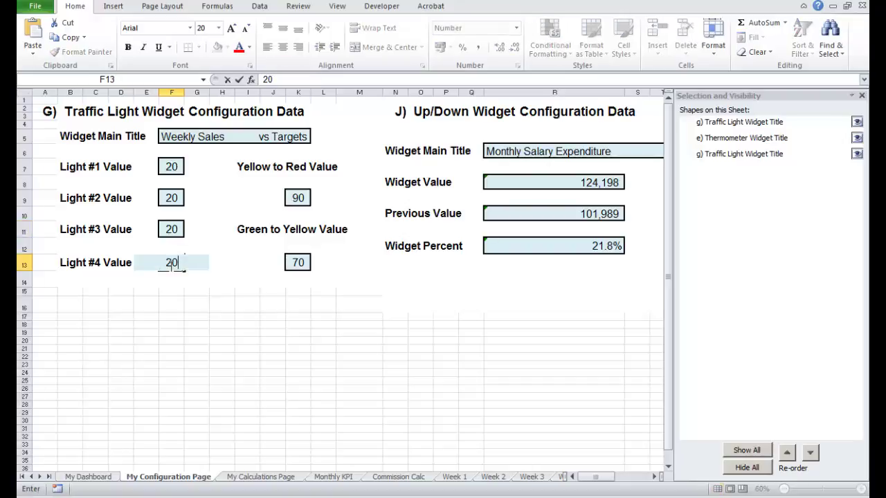
key(Return)
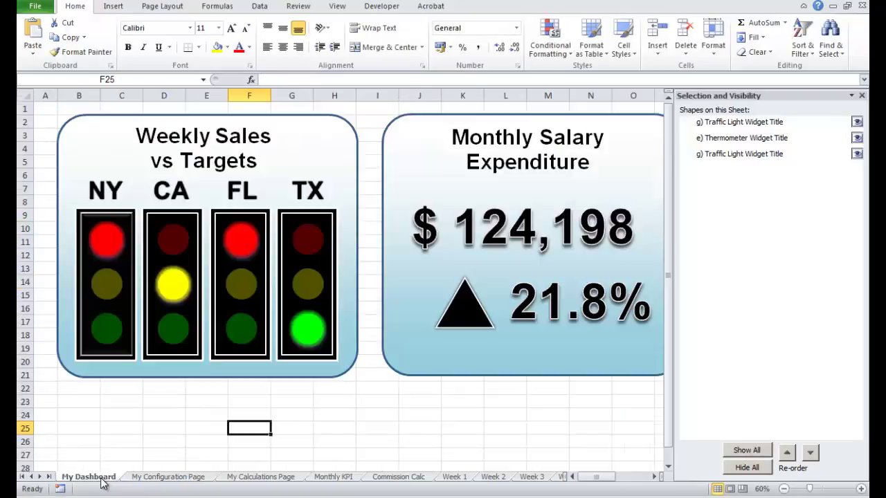
click(105, 479)
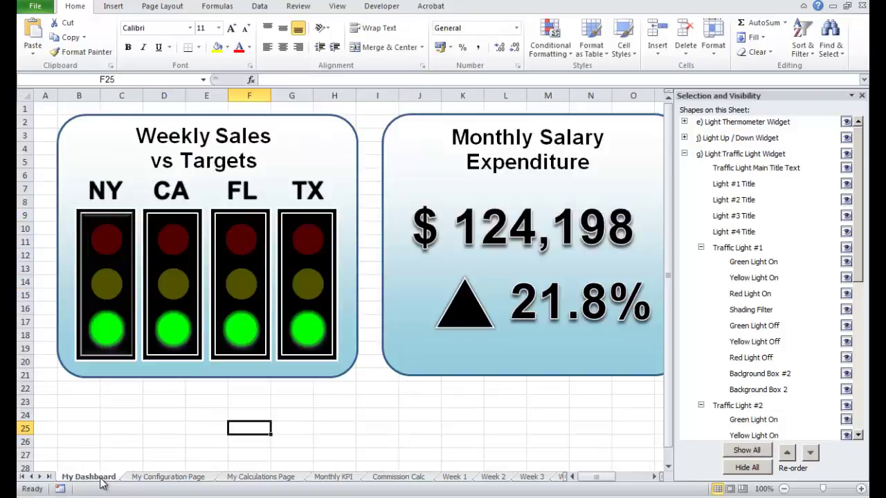
Set all four Light Values on My Configuration Page to 80 and check the traffic lights on My Dashboard
click(198, 477)
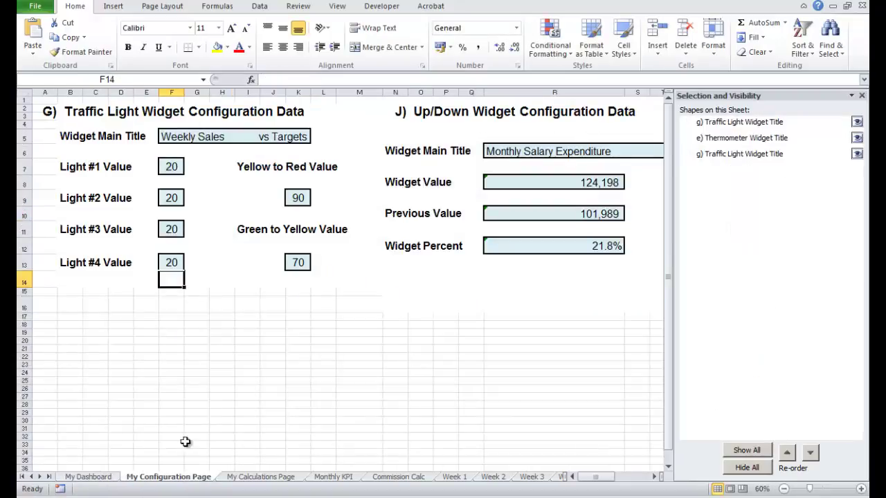
click(175, 164)
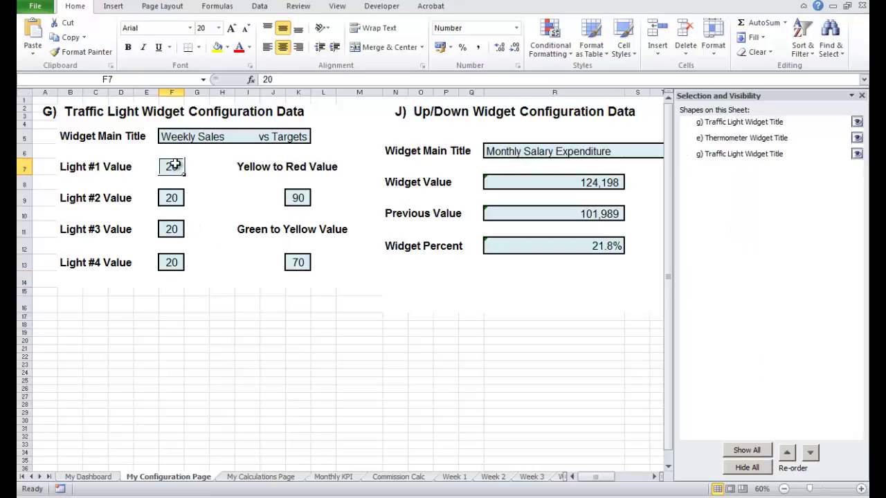
text(80)
click(173, 198)
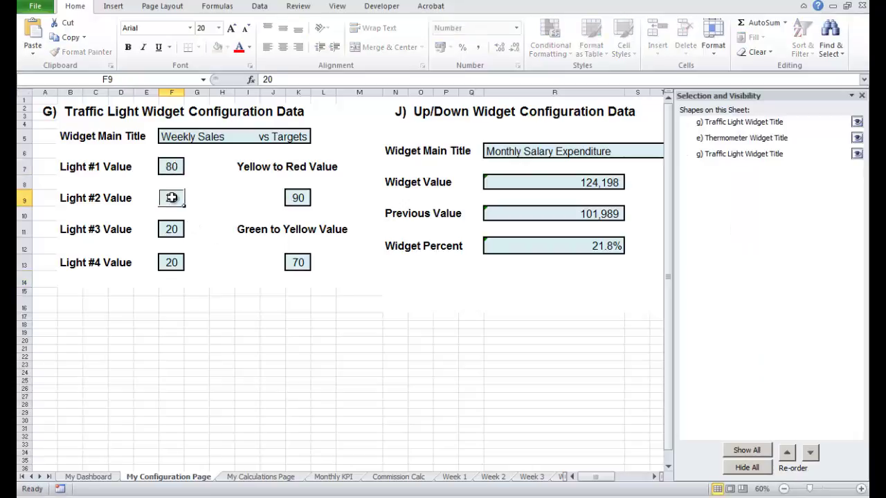
text(80)
click(171, 225)
text(80)
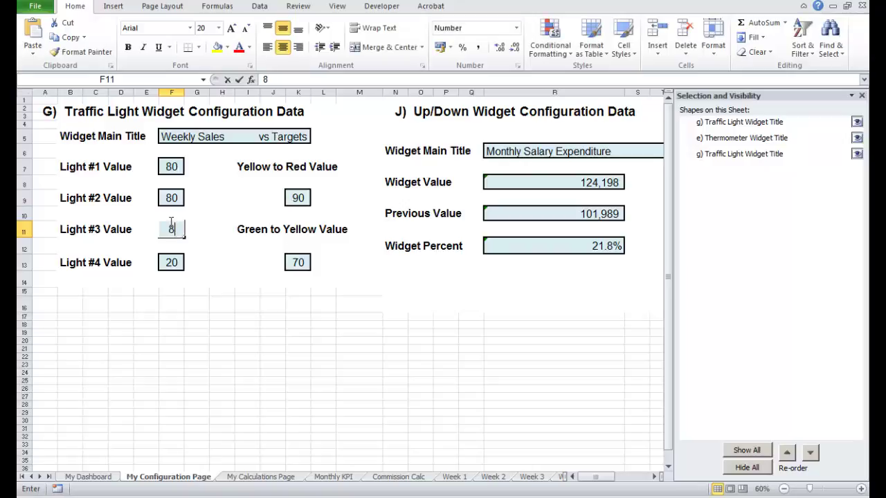
click(173, 260)
text(80)
key(Return)
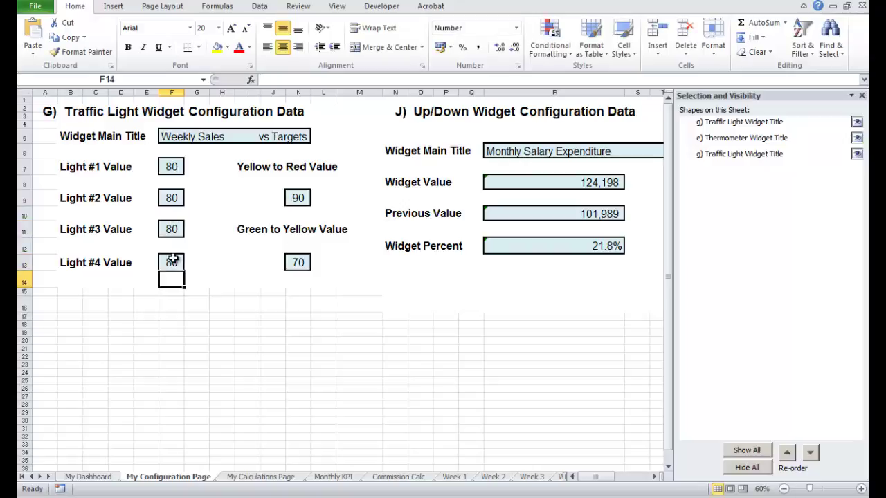
click(111, 475)
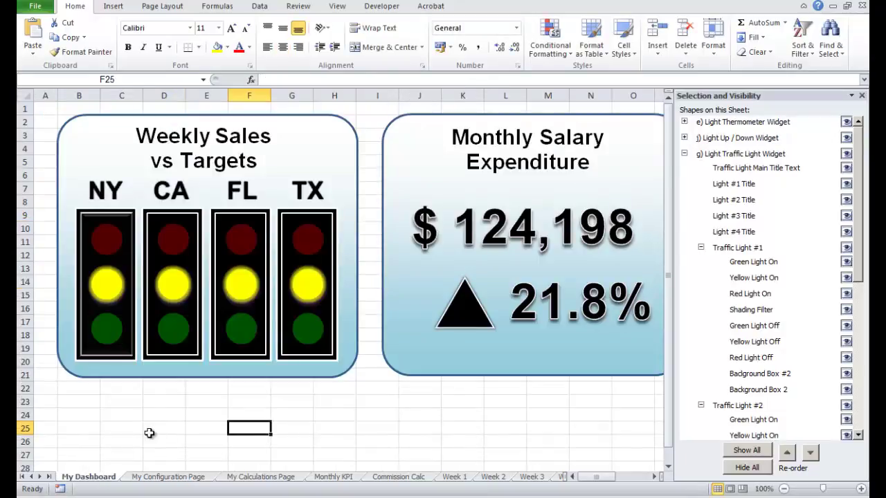
Set all four Light Values on My Configuration Page to 110 and check the traffic lights on My Dashboard
click(184, 479)
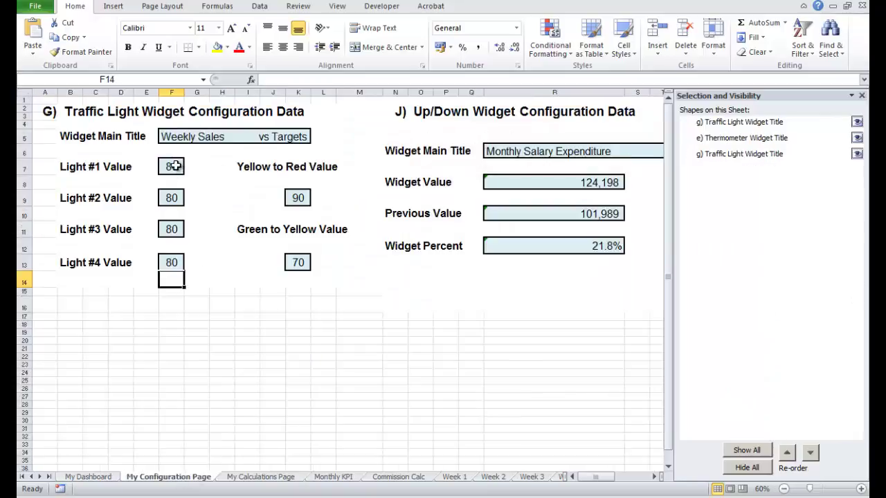
click(173, 167)
text(1)
text(10)
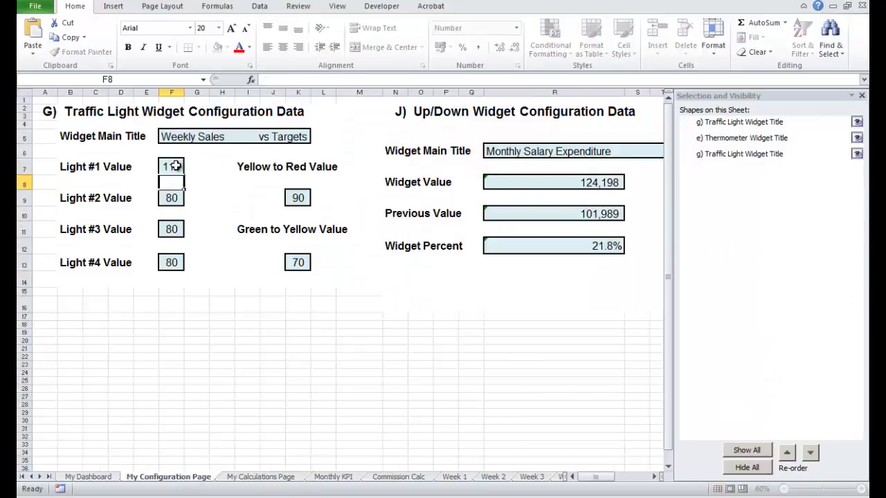
click(172, 198)
text(110)
key(ctrl+Return)
click(173, 229)
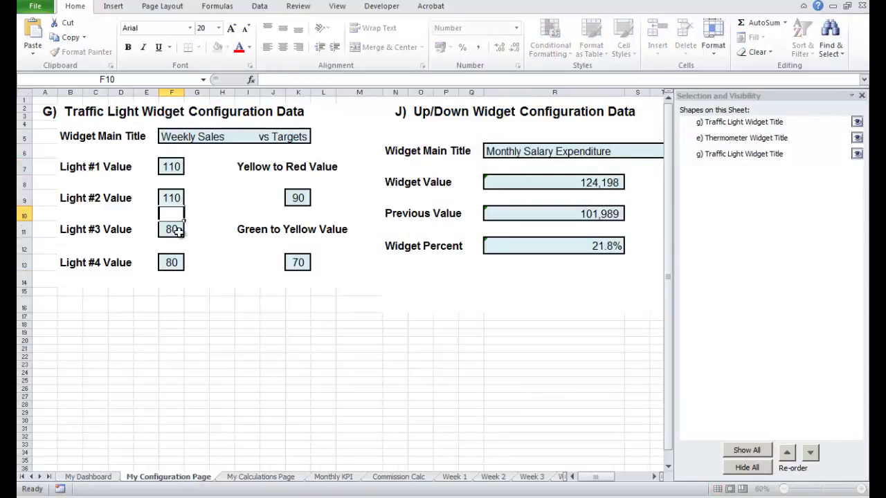
text(110)
key(Return)
click(173, 262)
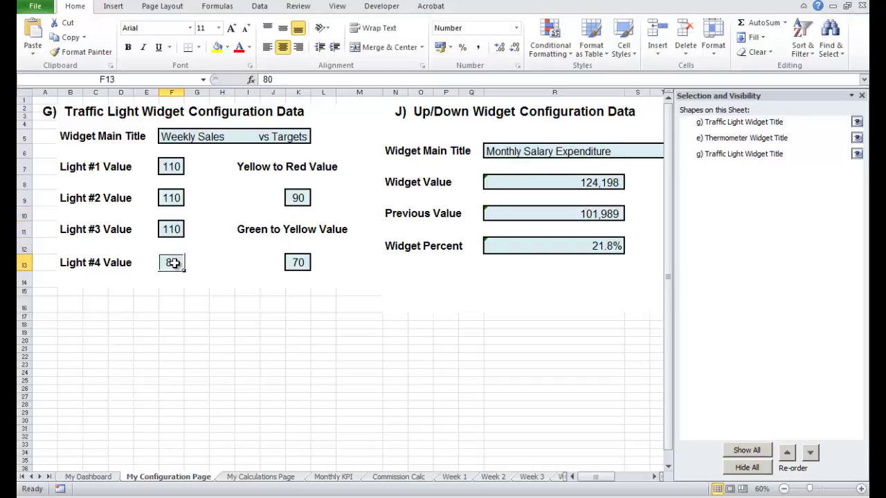
text(110)
key(Return)
click(107, 478)
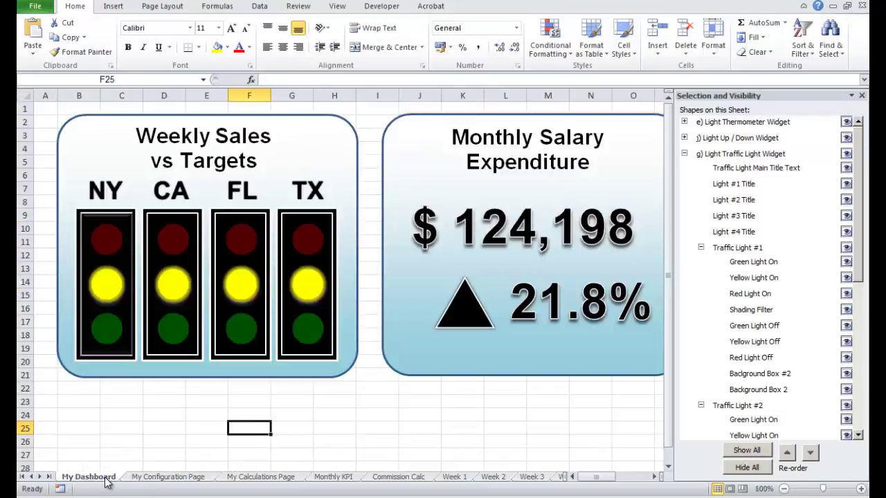
click(473, 414)
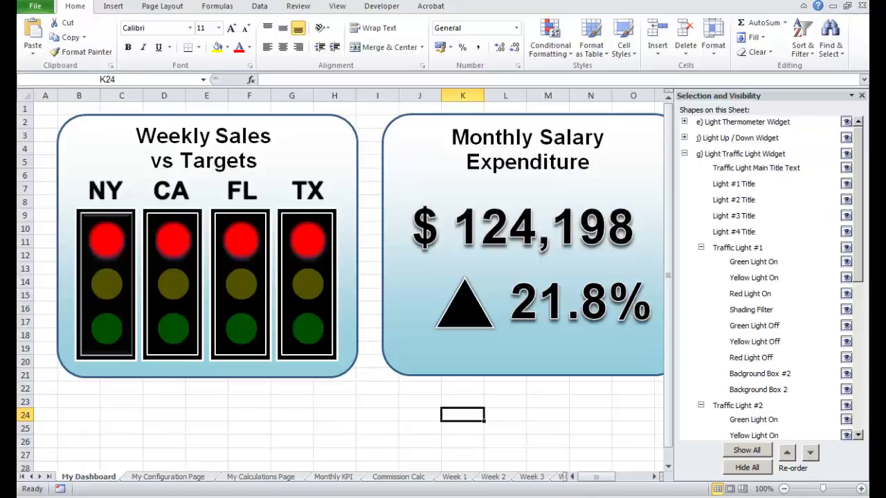
Close the Selection and Visibility pane and look over the widgets on My Dashboard
click(862, 95)
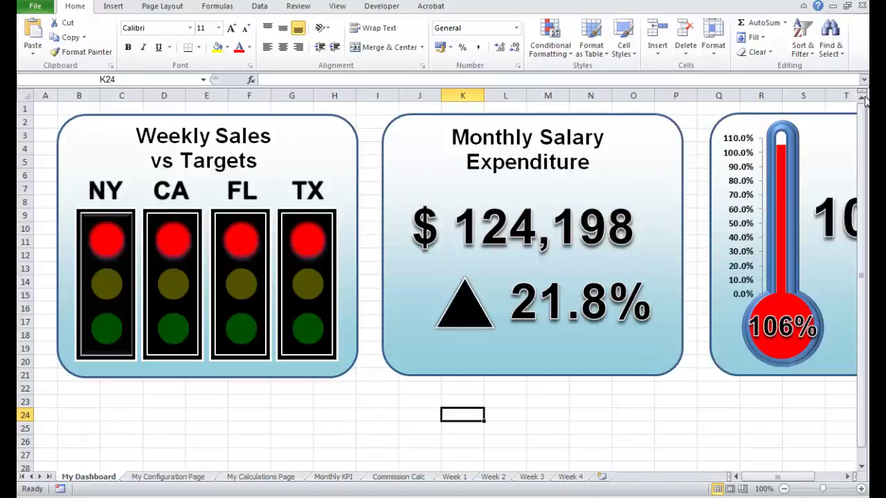
click(701, 391)
mouse_move(780, 485)
mouse_down()
mouse_move(791, 482)
mouse_move(782, 479)
mouse_up()
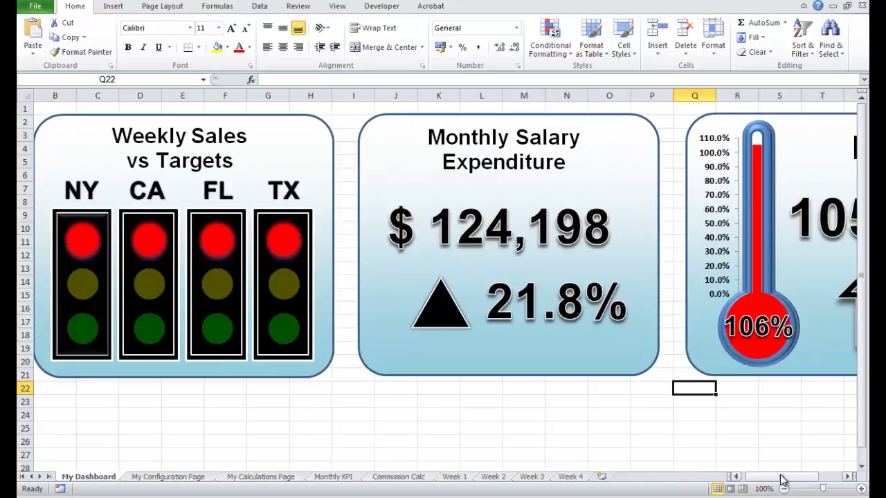